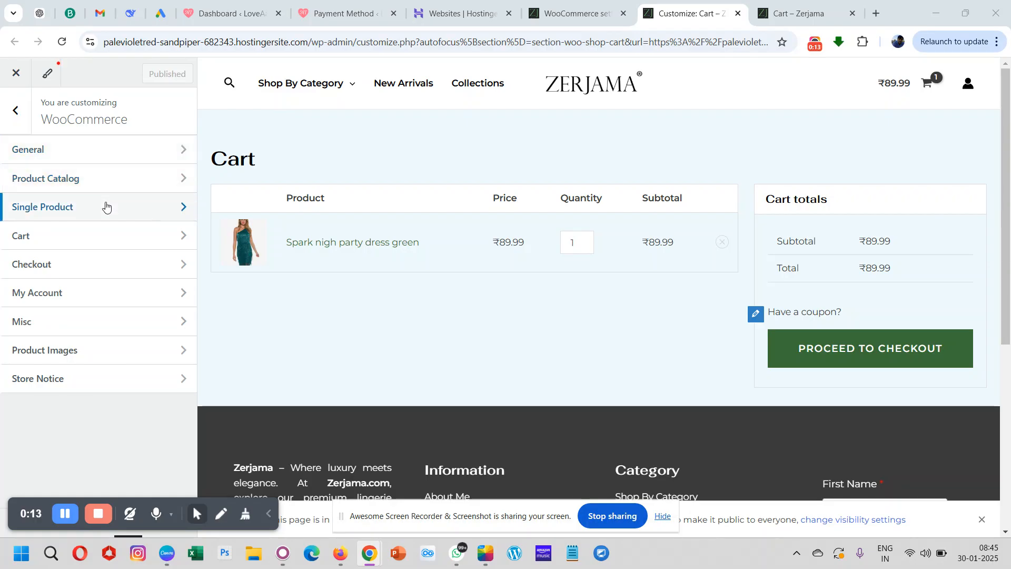
- Open the WooCommerce Cart settings, turn off the modern cart layout and review the resulting cart page preview
{"action": "left_click", "coordinate": [69, 241]}
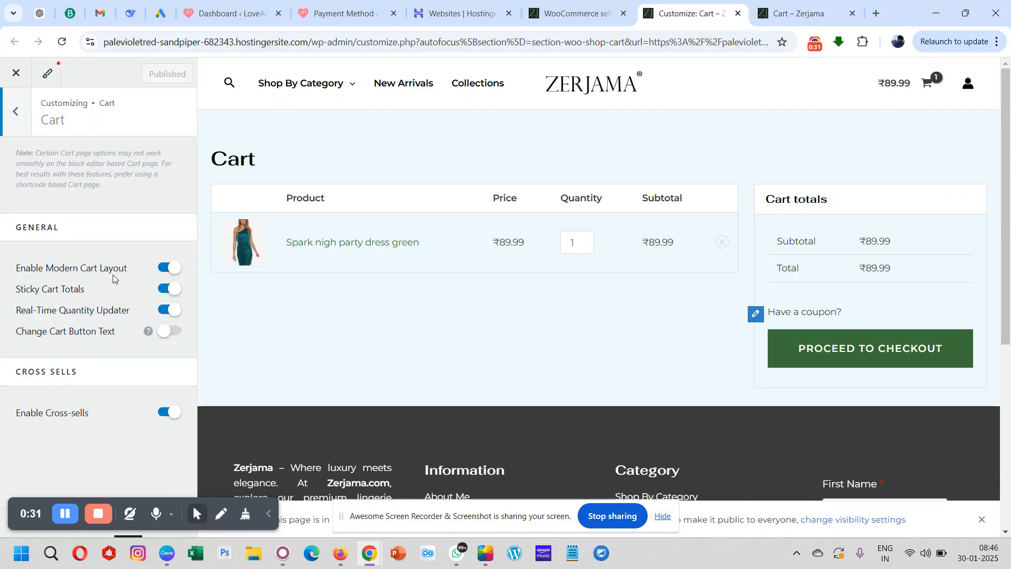
{"action": "left_click", "coordinate": [174, 274]}
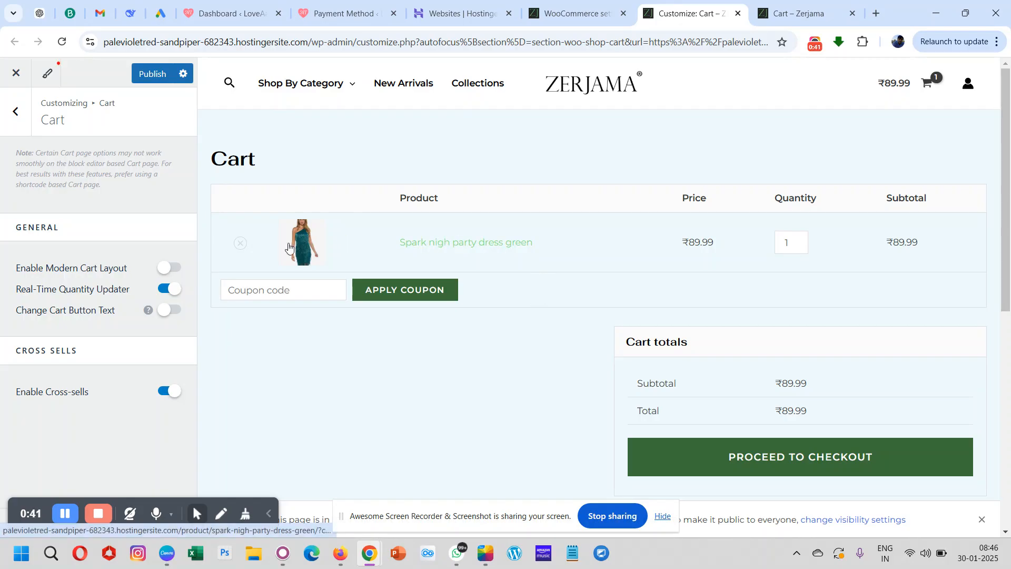
{"action": "scroll", "coordinate": [476, 289], "scroll_direction": "down", "scroll_amount": 2}
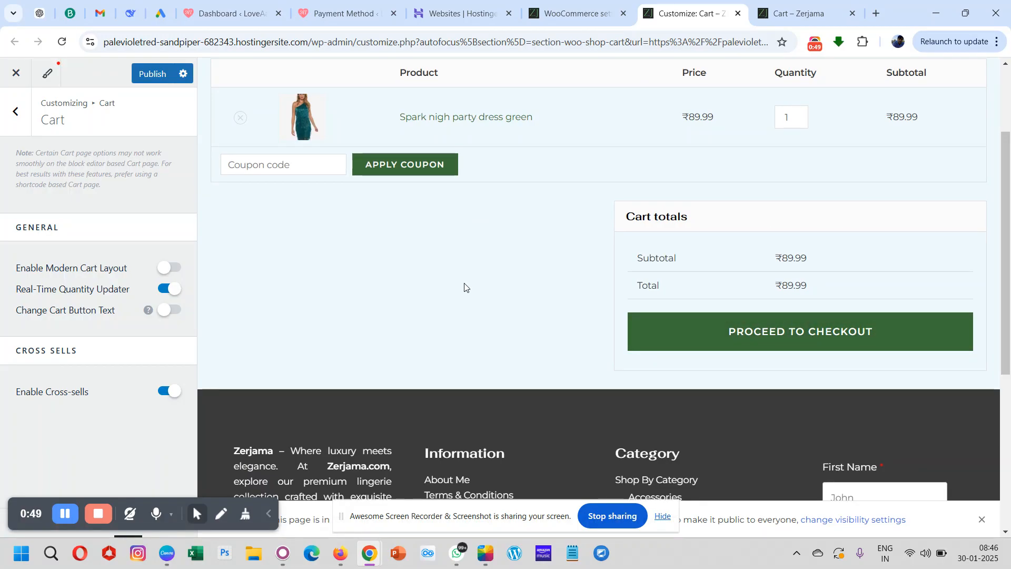
{"action": "scroll", "coordinate": [465, 287], "scroll_direction": "up", "scroll_amount": 3}
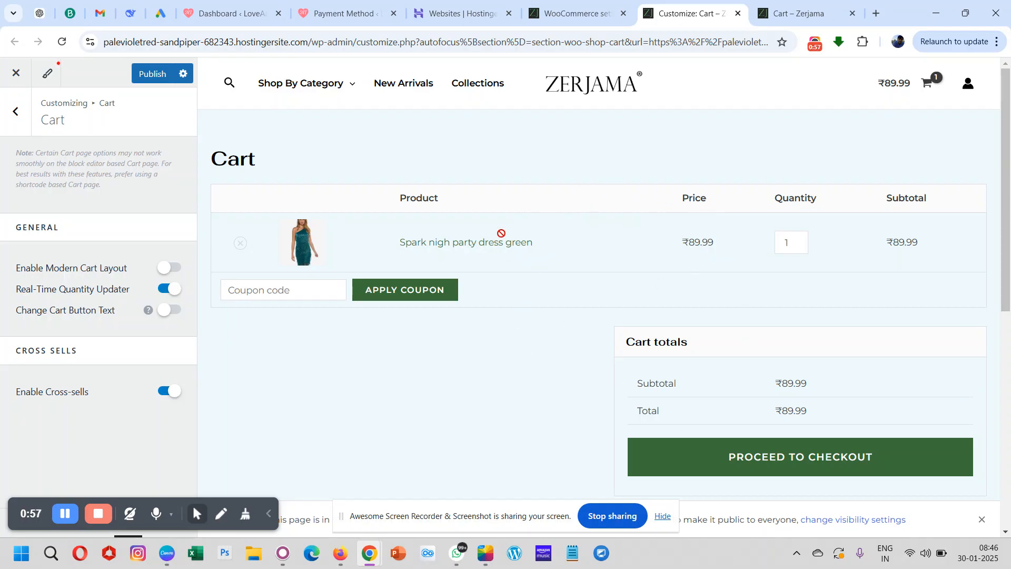
- Toggle the modern cart layout on, off and on again to compare both cart designs in the preview
{"action": "left_click", "coordinate": [166, 268]}
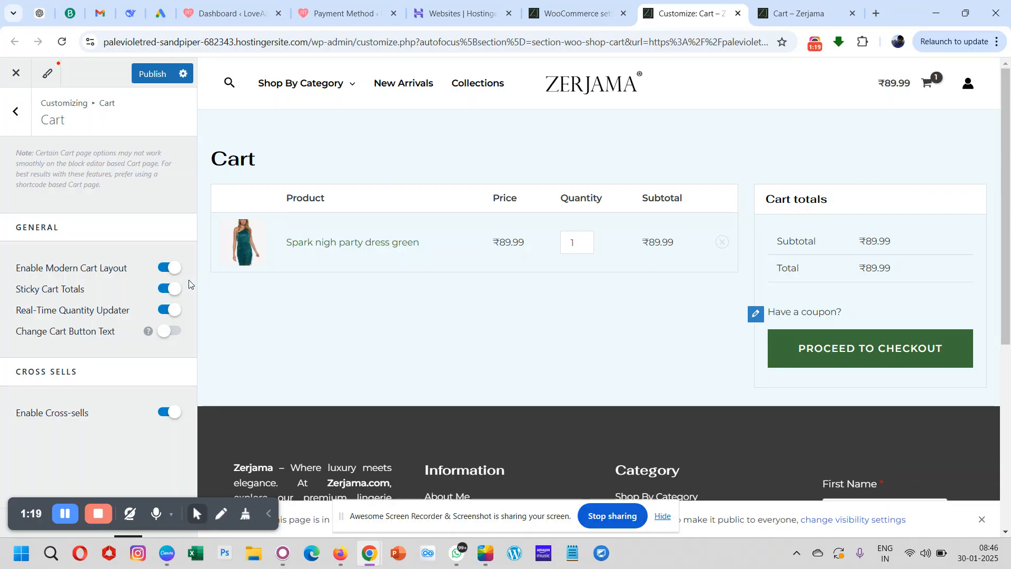
{"action": "left_click", "coordinate": [173, 268]}
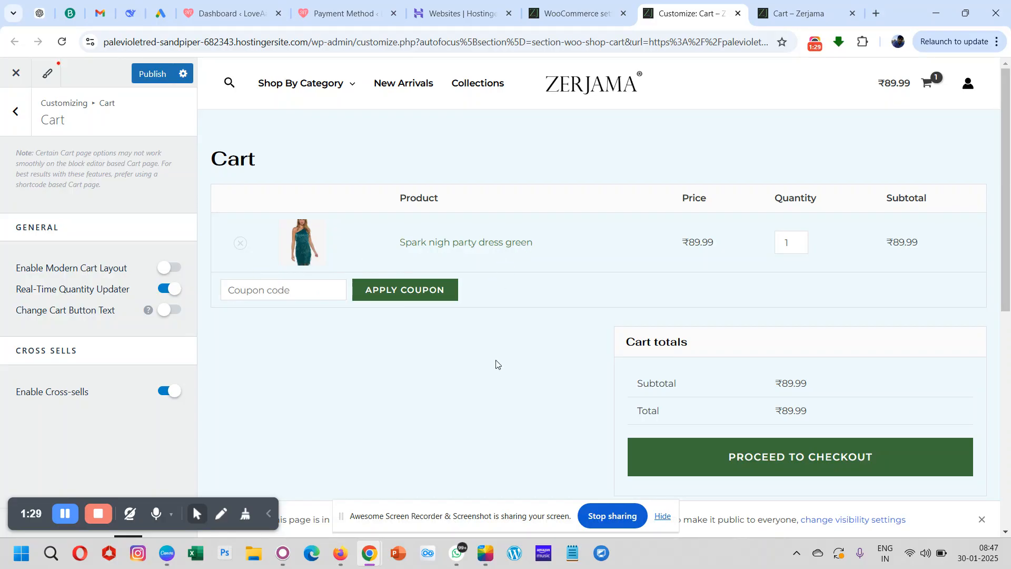
{"action": "scroll", "coordinate": [496, 363], "scroll_direction": "down", "scroll_amount": 1}
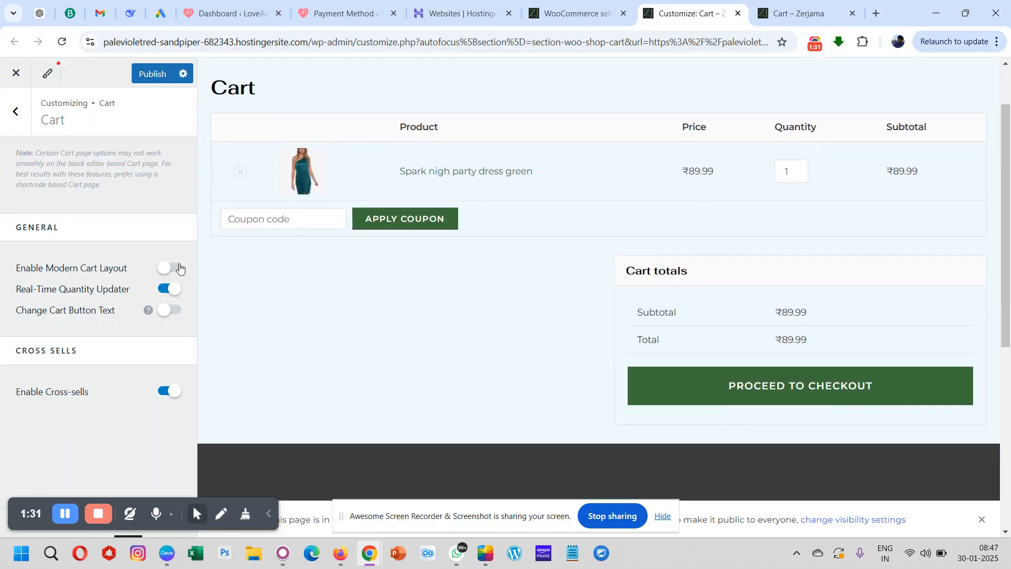
{"action": "left_click", "coordinate": [168, 269]}
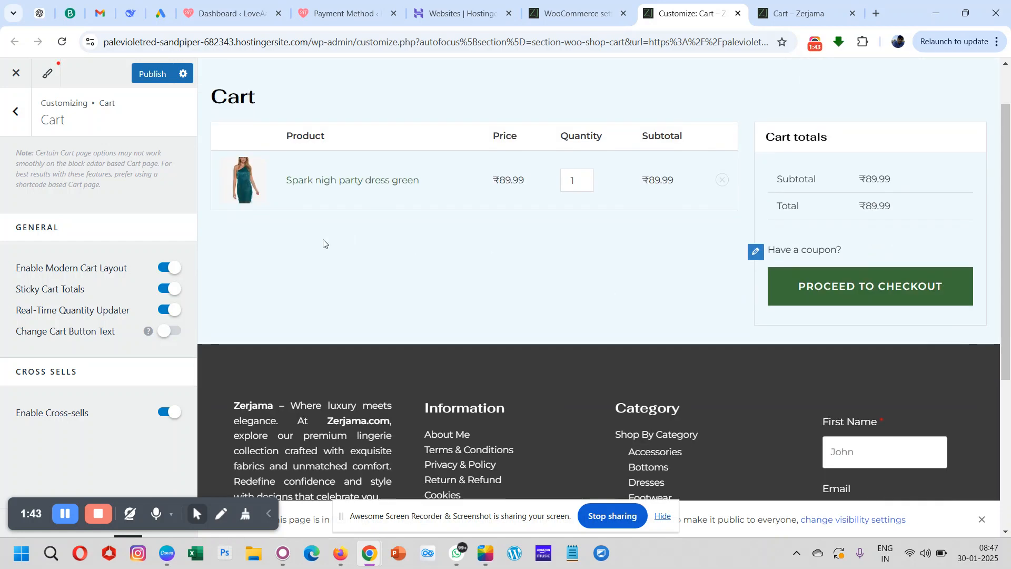
- Publish the cart with the modern layout and real-time quantity updater turned off, trying quantity 2 for the dress in the preview
{"action": "left_click", "coordinate": [175, 270]}
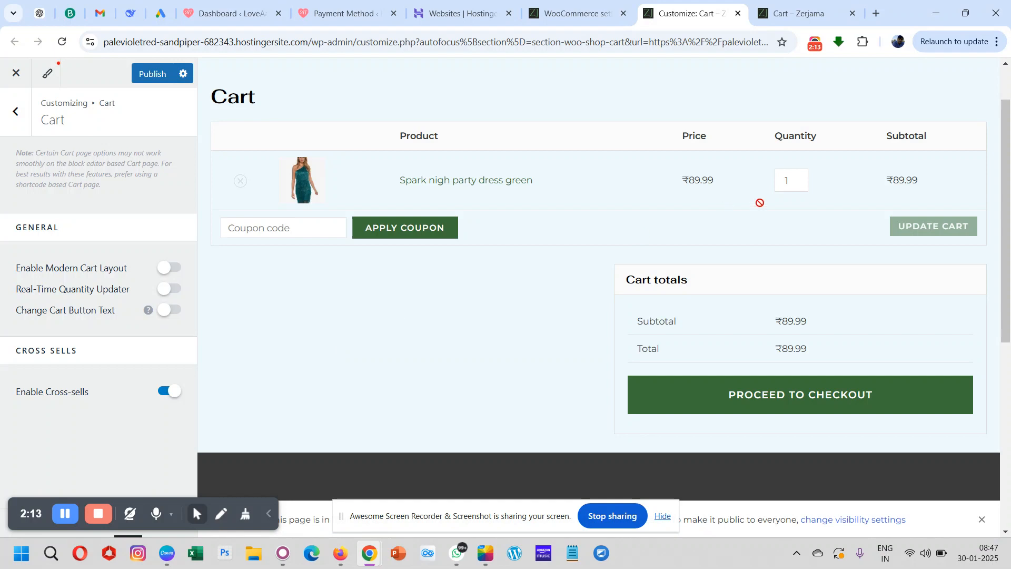
{"action": "left_click", "coordinate": [799, 179]}
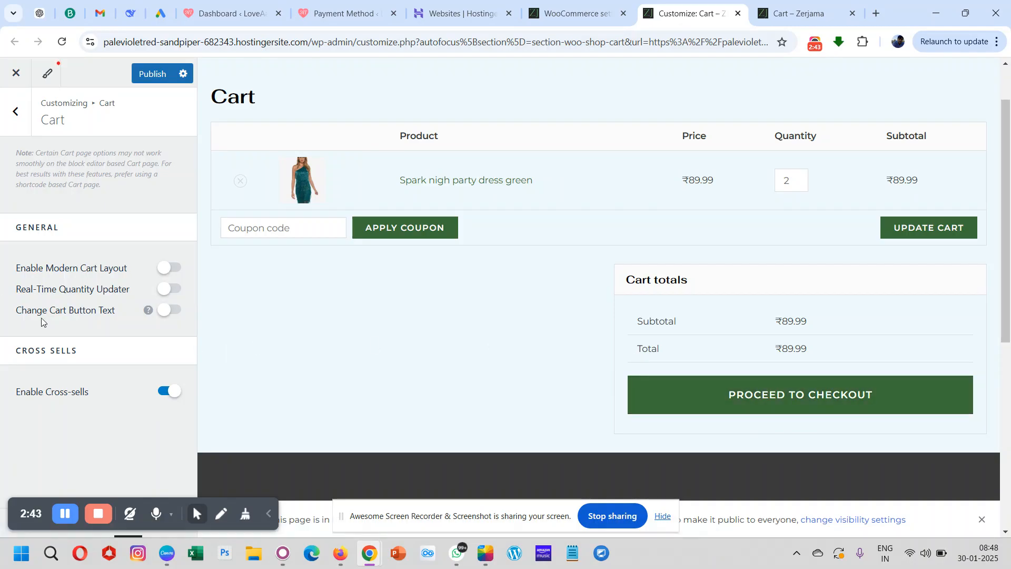
{"action": "mouse_move", "coordinate": [153, 311]}
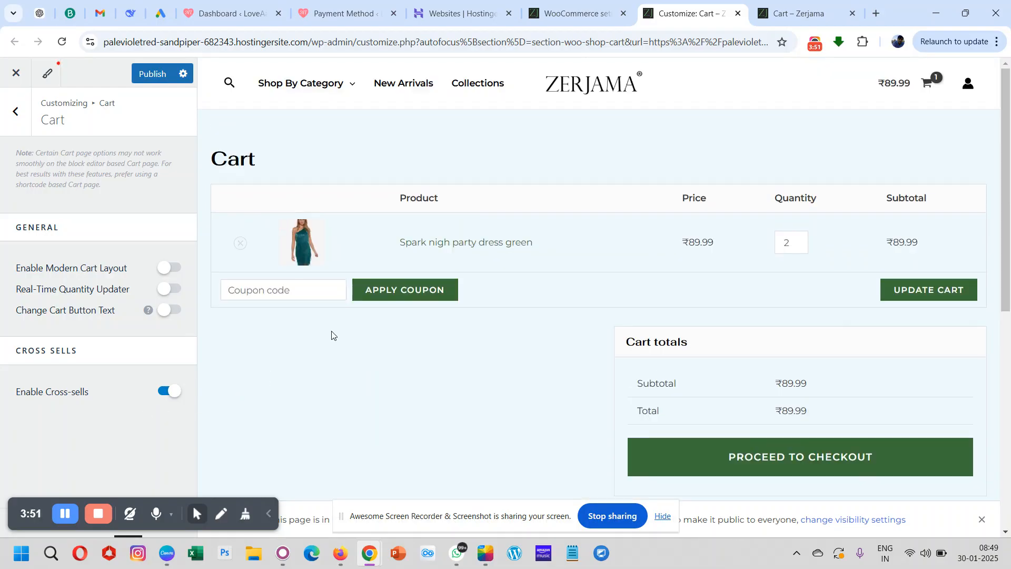
{"action": "scroll", "coordinate": [331, 333], "scroll_direction": "down", "scroll_amount": 4}
{"action": "scroll", "coordinate": [332, 333], "scroll_direction": "up", "scroll_amount": 3}
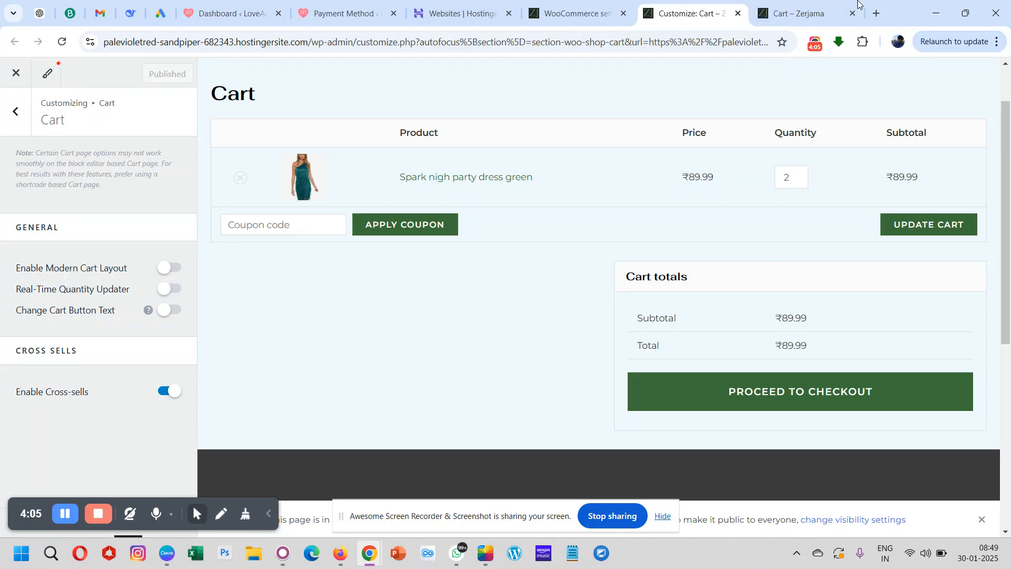
- Reload the live cart page in its own browser tab and check its table, coupon field and cart totals
{"action": "left_click", "coordinate": [800, 13]}
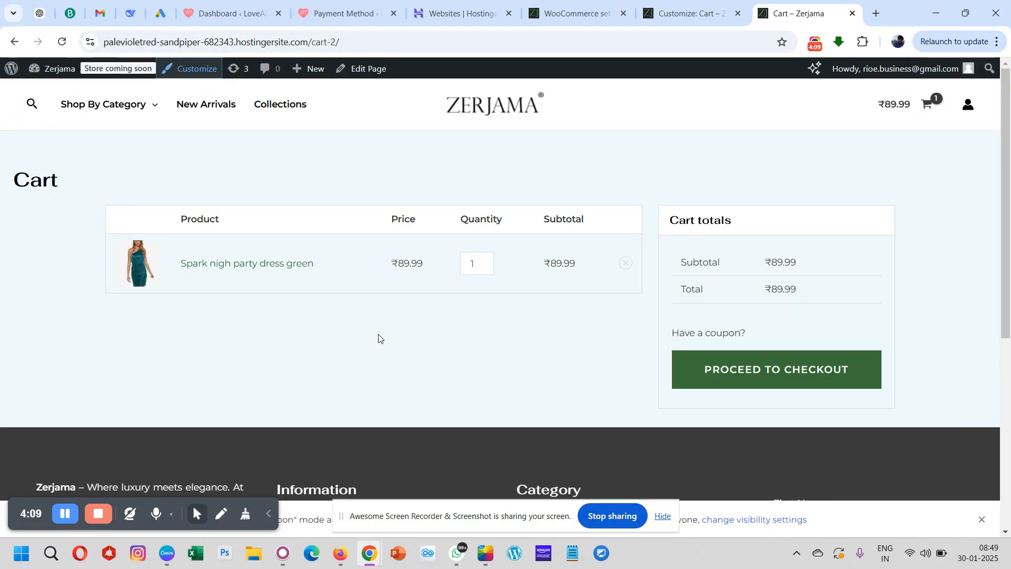
{"action": "left_click", "coordinate": [61, 44]}
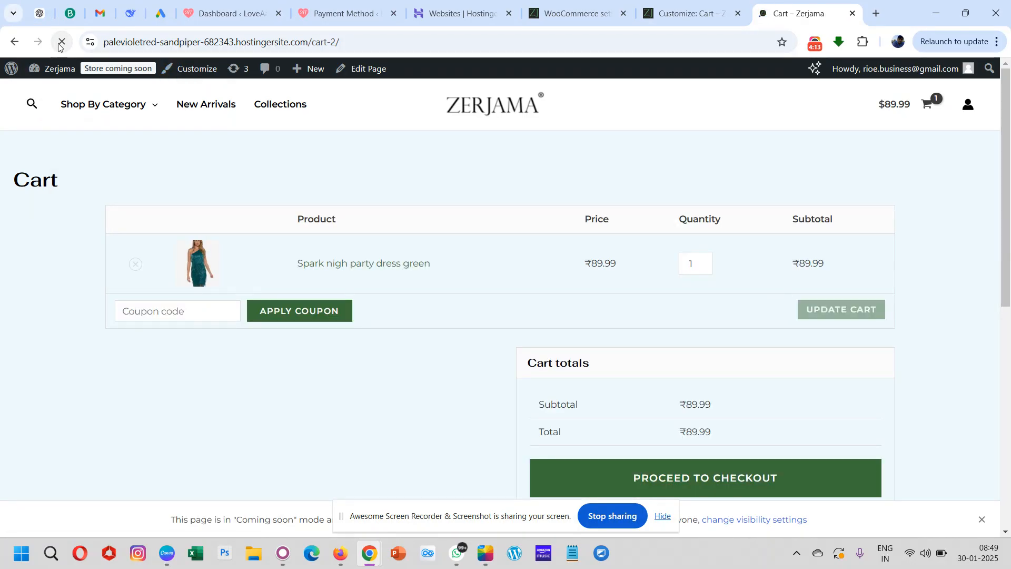
{"action": "scroll", "coordinate": [366, 393], "scroll_direction": "down", "scroll_amount": 3}
{"action": "scroll", "coordinate": [365, 393], "scroll_direction": "up", "scroll_amount": 3}
{"action": "scroll", "coordinate": [366, 394], "scroll_direction": "down", "scroll_amount": 1}
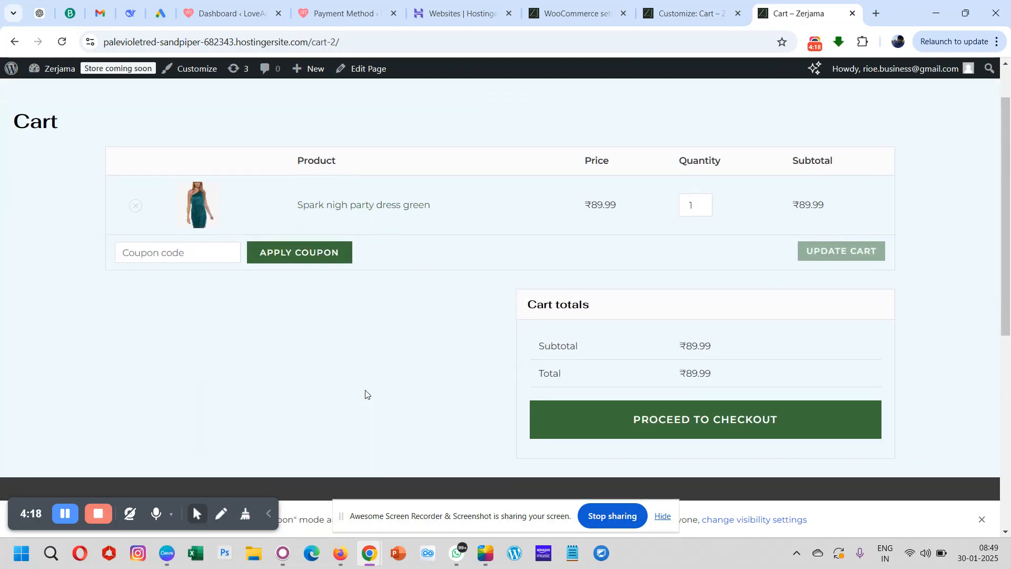
{"action": "scroll", "coordinate": [366, 394], "scroll_direction": "up", "scroll_amount": 1}
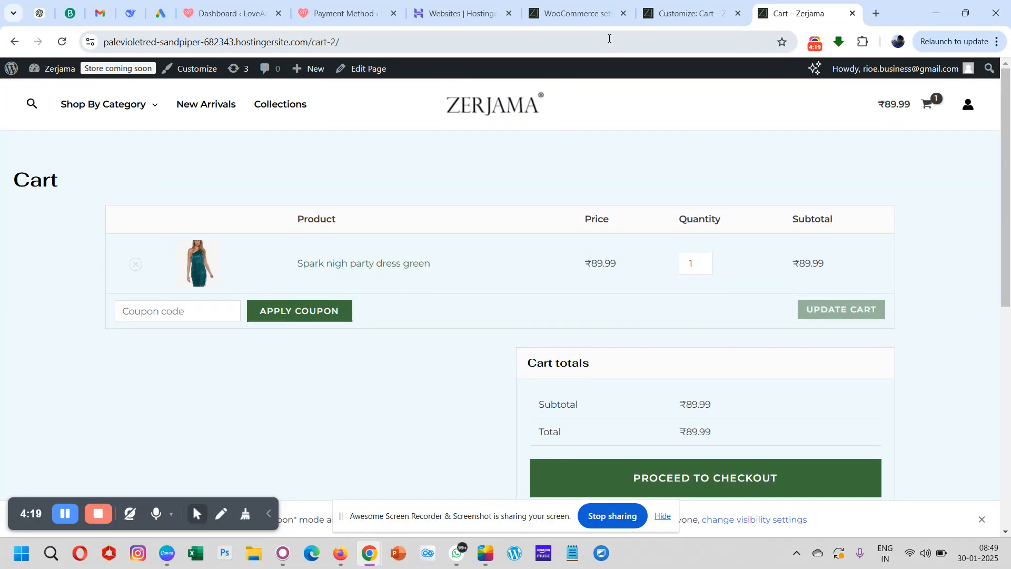
- Return to the Customizer and open the WooCommerce Checkout settings at the checkout layout options
{"action": "left_click", "coordinate": [694, 11]}
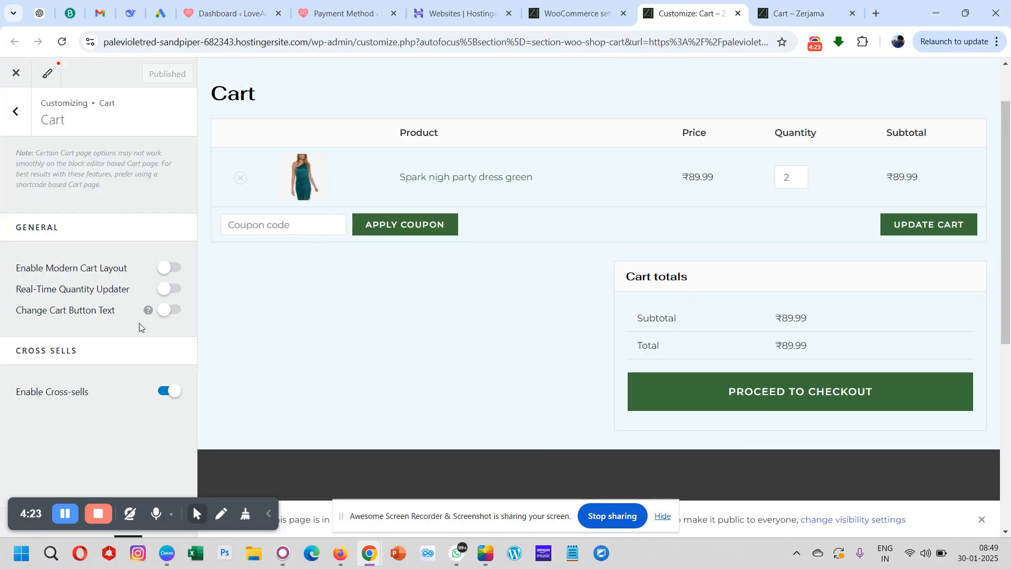
{"action": "left_click", "coordinate": [17, 113]}
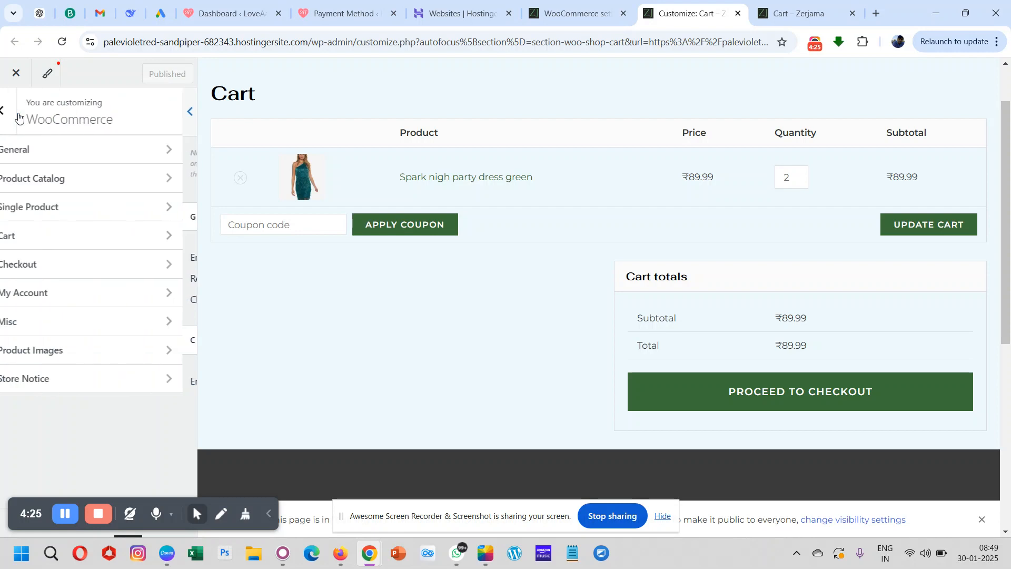
{"action": "left_click", "coordinate": [63, 266]}
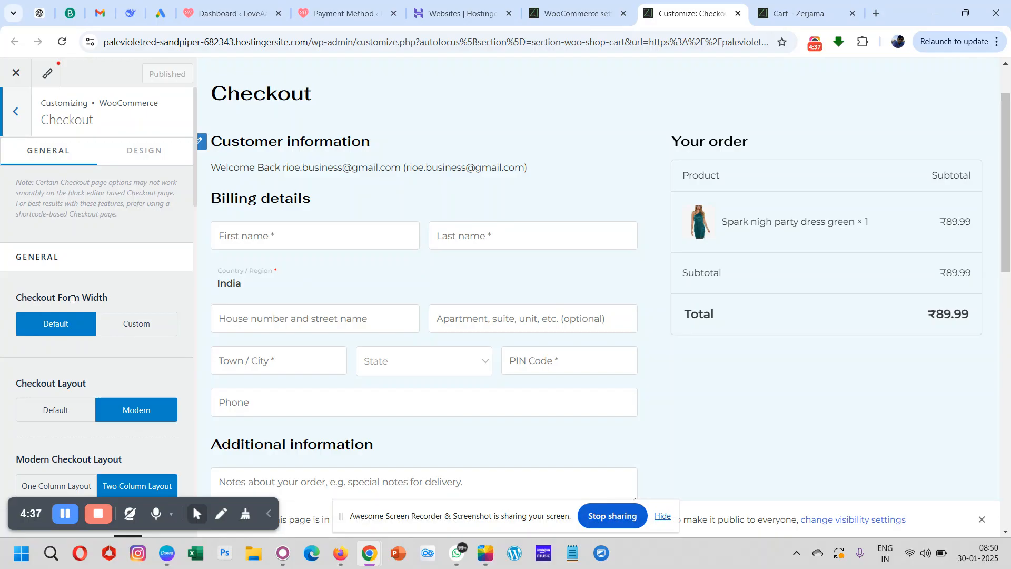
{"action": "scroll", "coordinate": [77, 331], "scroll_direction": "down", "scroll_amount": 2}
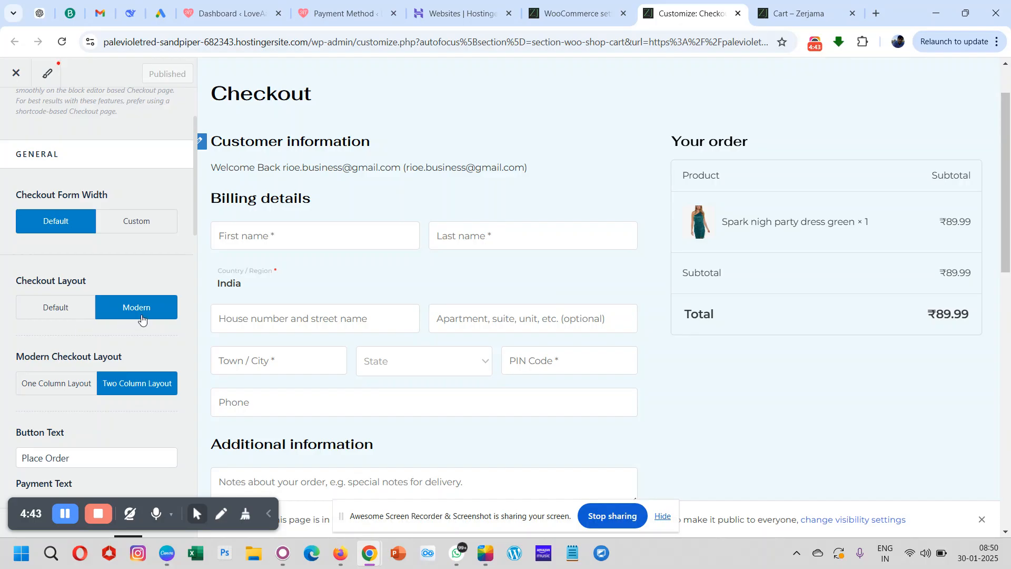
- Switch the checkout layout to Default and review the coupon notice, billing form and order summary in the preview
{"action": "left_click", "coordinate": [50, 309]}
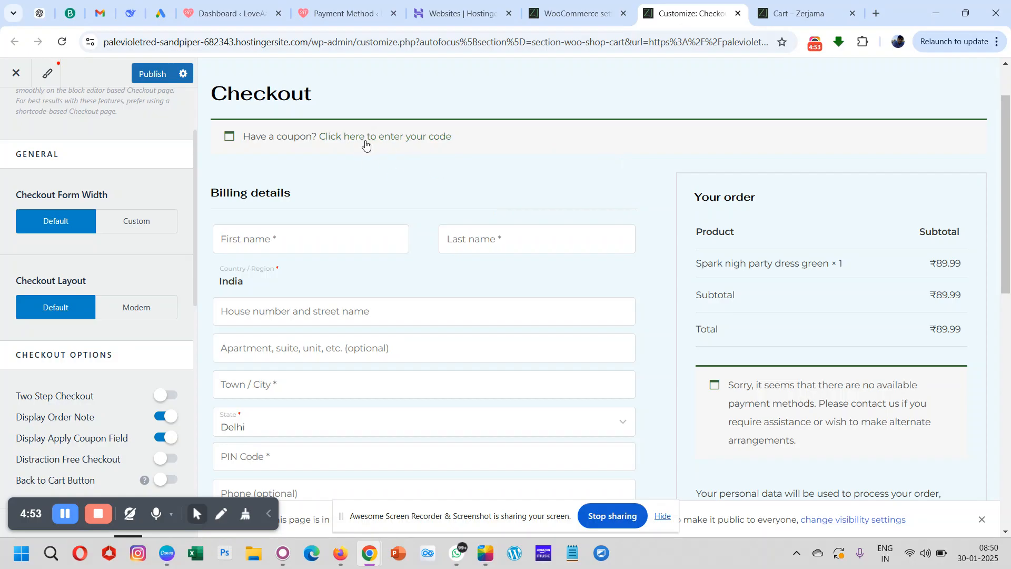
{"action": "scroll", "coordinate": [497, 188], "scroll_direction": "down", "scroll_amount": 4}
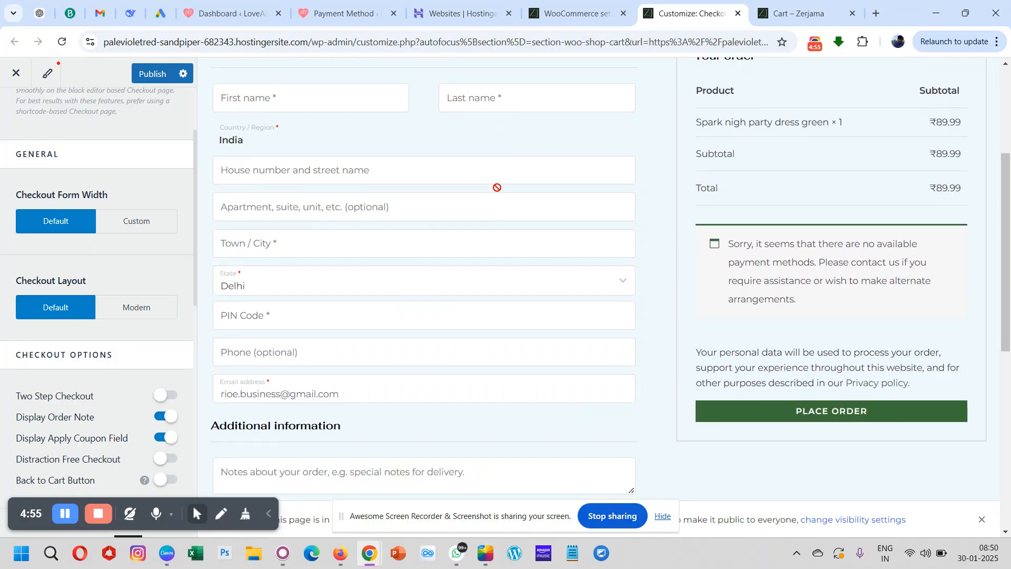
{"action": "scroll", "coordinate": [497, 187], "scroll_direction": "down", "scroll_amount": 2}
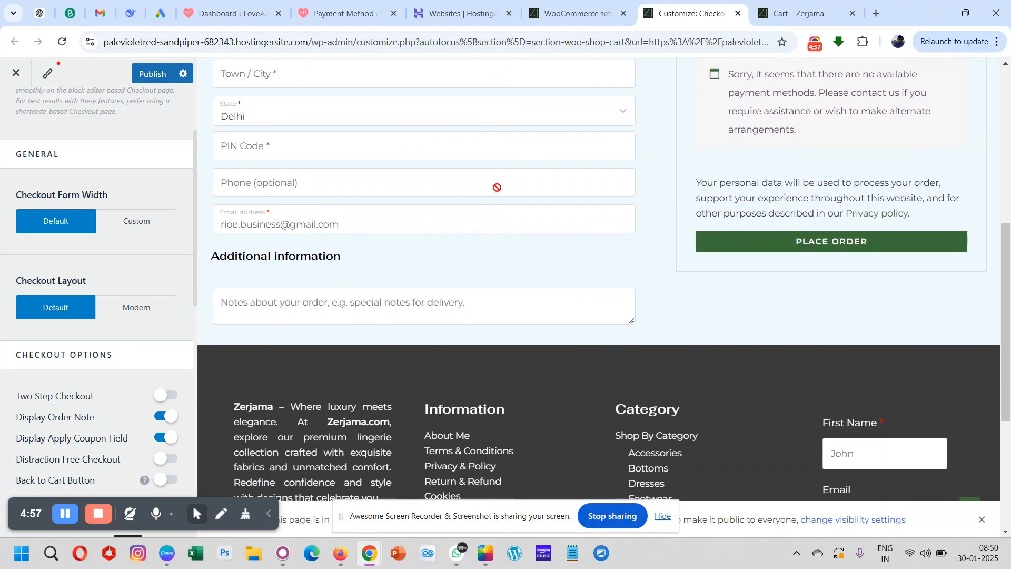
{"action": "scroll", "coordinate": [497, 188], "scroll_direction": "up", "scroll_amount": 5}
{"action": "scroll", "coordinate": [497, 188], "scroll_direction": "up", "scroll_amount": 3}
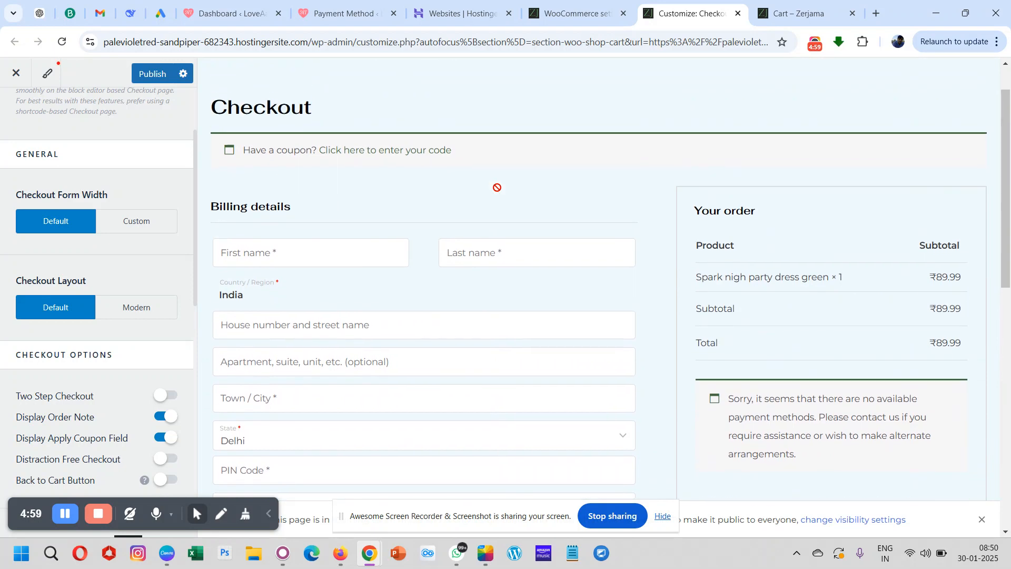
{"action": "scroll", "coordinate": [497, 192], "scroll_direction": "down", "scroll_amount": 2}
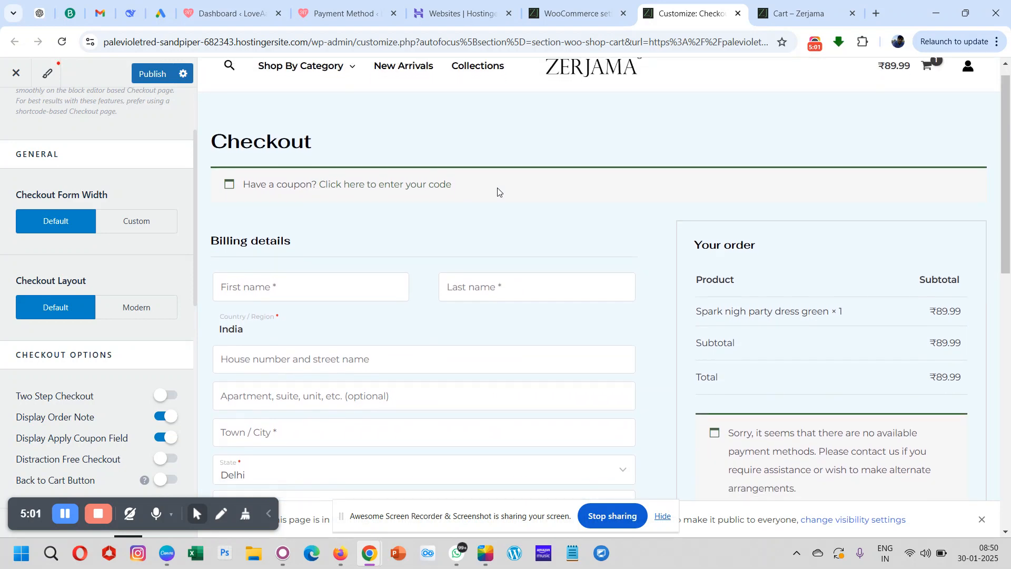
{"action": "scroll", "coordinate": [497, 187], "scroll_direction": "down", "scroll_amount": 6}
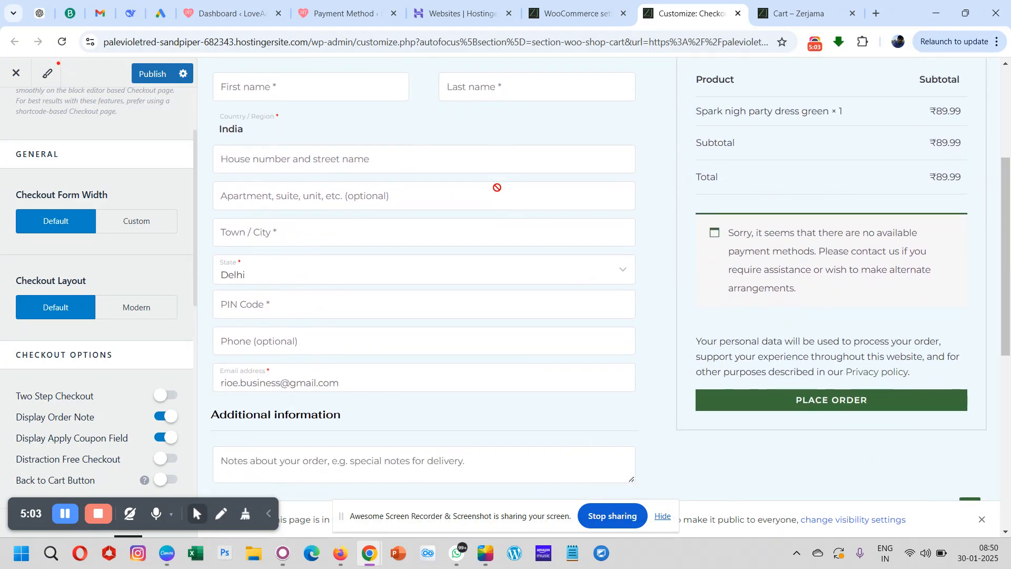
{"action": "scroll", "coordinate": [497, 187], "scroll_direction": "down", "scroll_amount": 2}
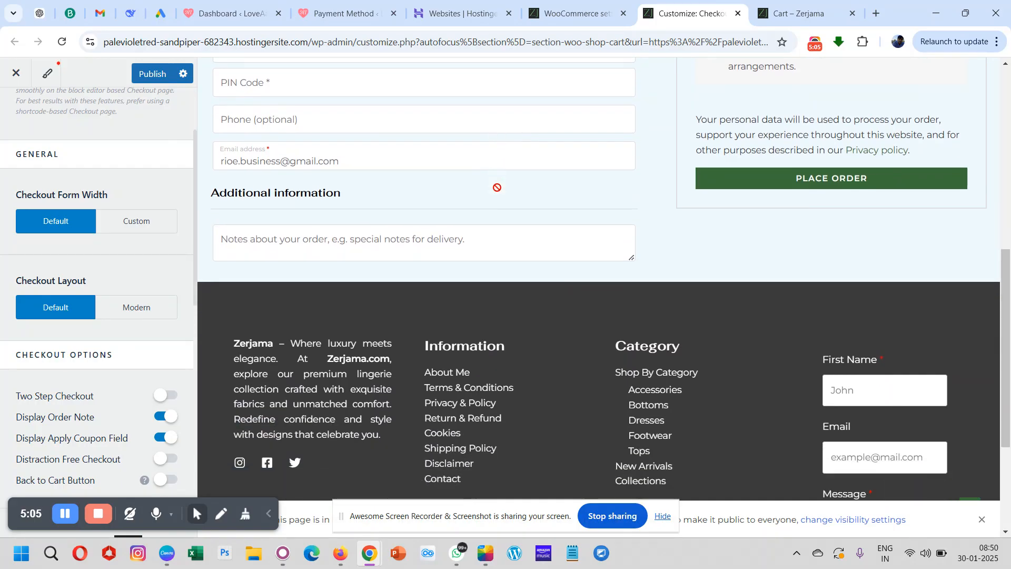
{"action": "scroll", "coordinate": [497, 187], "scroll_direction": "up", "scroll_amount": 8}
{"action": "scroll", "coordinate": [497, 188], "scroll_direction": "down", "scroll_amount": 5}
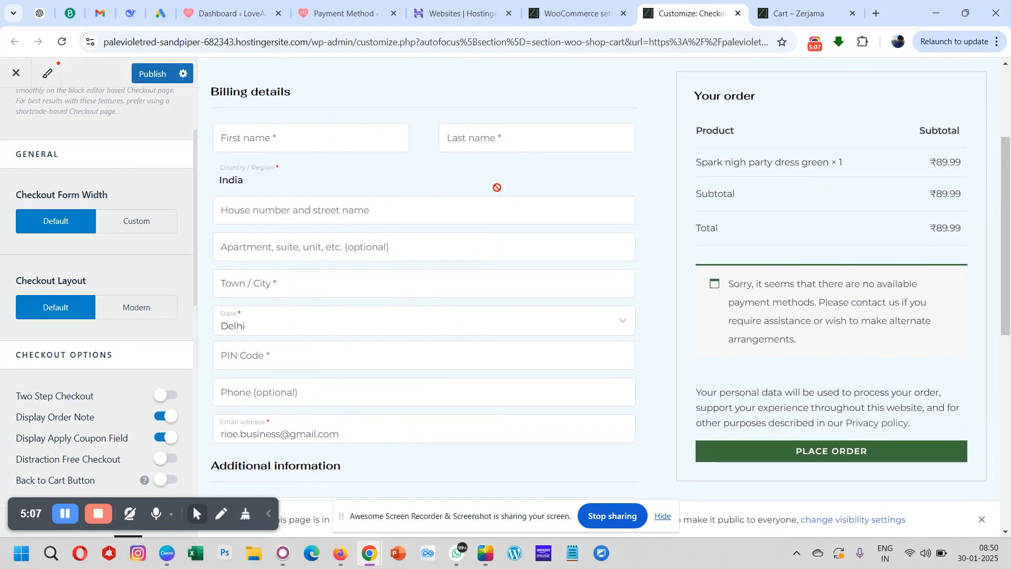
{"action": "scroll", "coordinate": [497, 187], "scroll_direction": "up", "scroll_amount": 2}
{"action": "scroll", "coordinate": [497, 187], "scroll_direction": "down", "scroll_amount": 3}
{"action": "scroll", "coordinate": [497, 187], "scroll_direction": "down", "scroll_amount": 1}
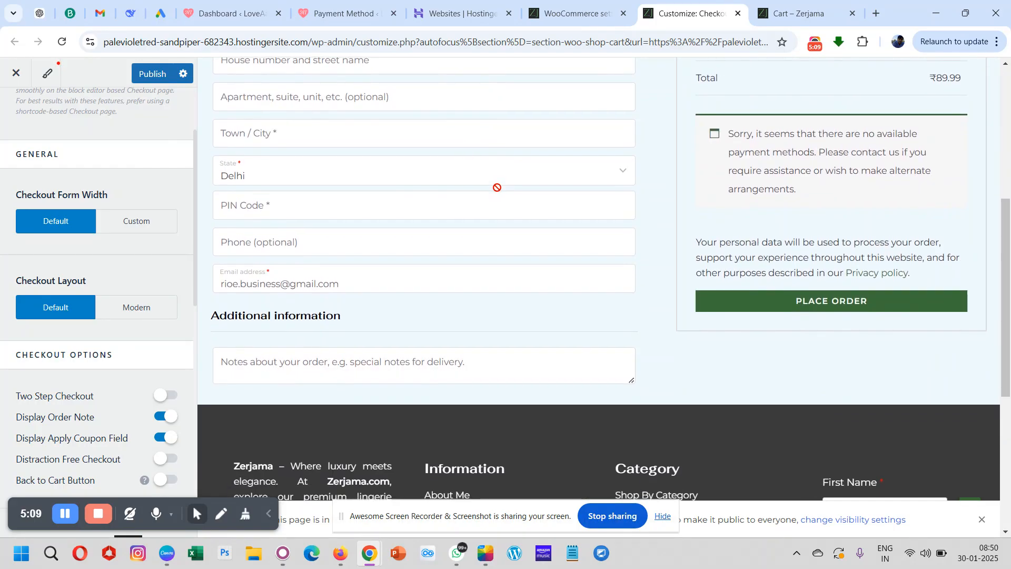
- Set the checkout layout back to Modern and review the checkout form in the preview
{"action": "left_click", "coordinate": [142, 311]}
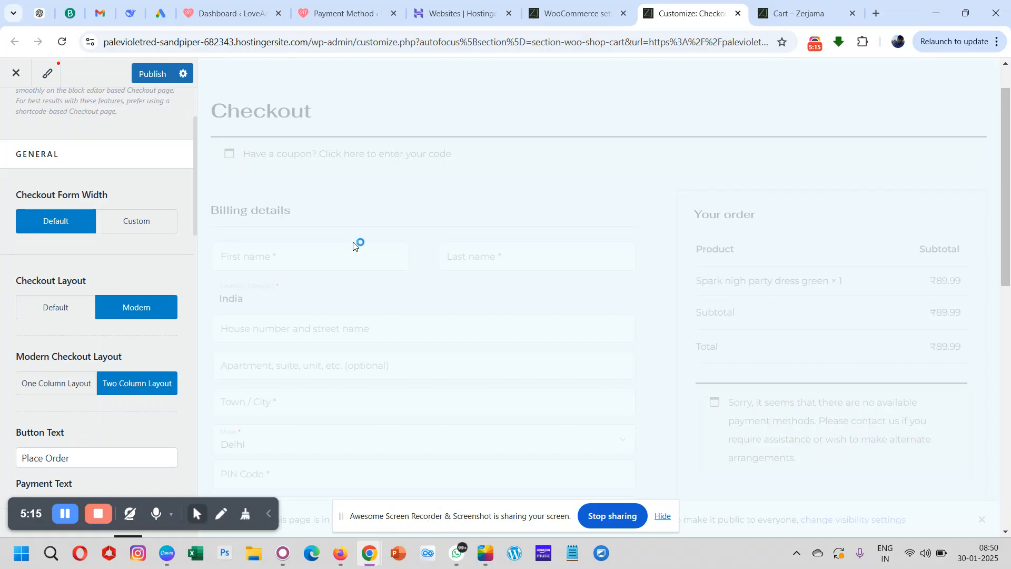
{"action": "scroll", "coordinate": [353, 241], "scroll_direction": "down", "scroll_amount": 7}
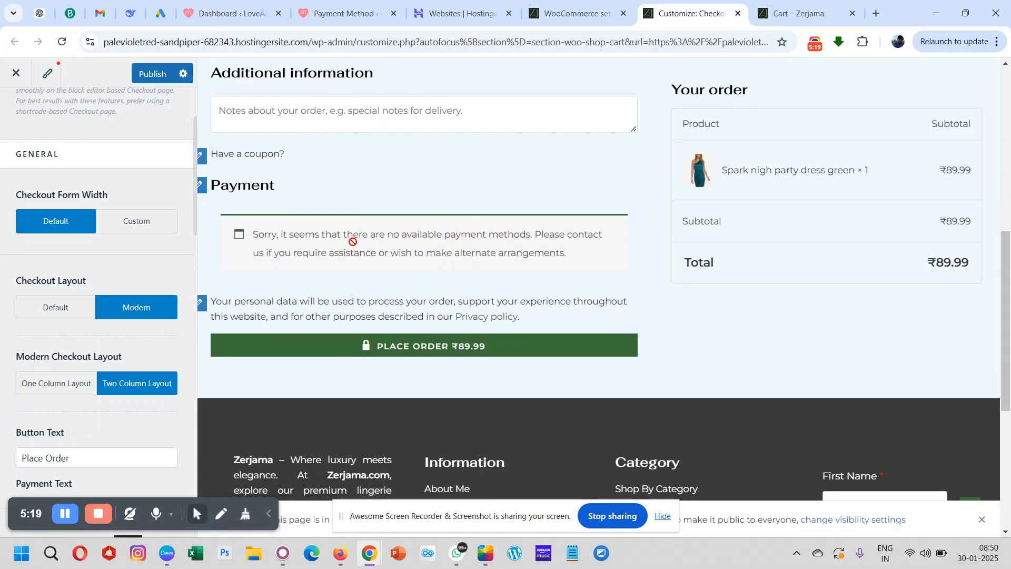
{"action": "scroll", "coordinate": [353, 241], "scroll_direction": "up", "scroll_amount": 5}
{"action": "scroll", "coordinate": [335, 250], "scroll_direction": "down", "scroll_amount": 4}
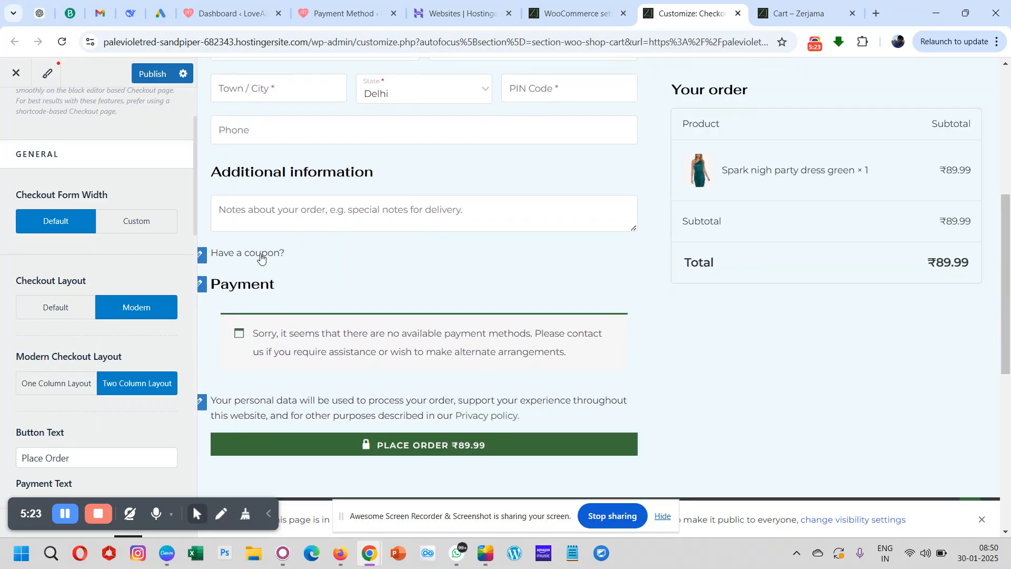
- Open the settings behind the "Have a coupon?" text in the checkout preview and review the Misc section's options
{"action": "scroll", "coordinate": [371, 261], "scroll_direction": "down", "scroll_amount": 3}
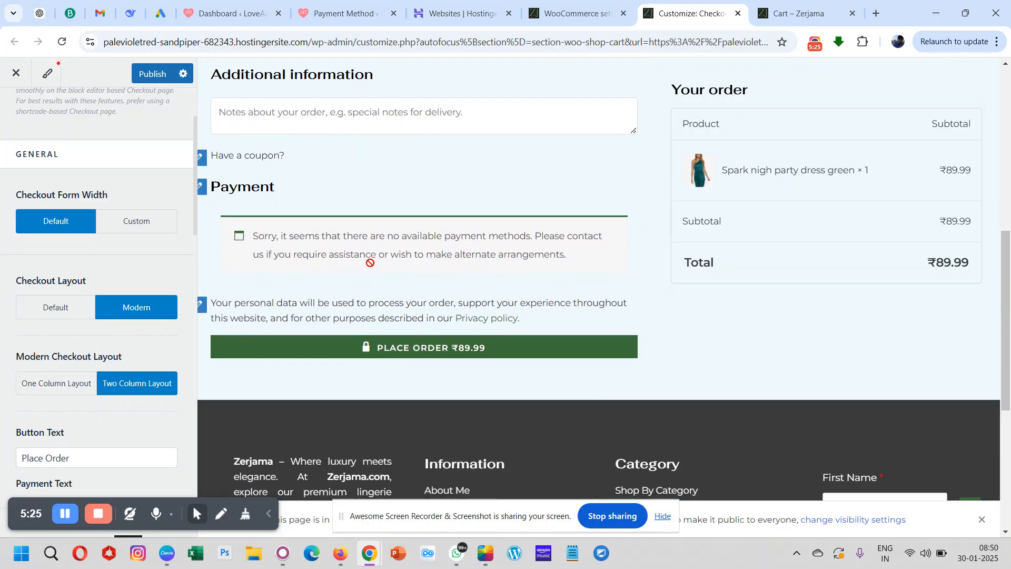
{"action": "scroll", "coordinate": [368, 260], "scroll_direction": "up", "scroll_amount": 4}
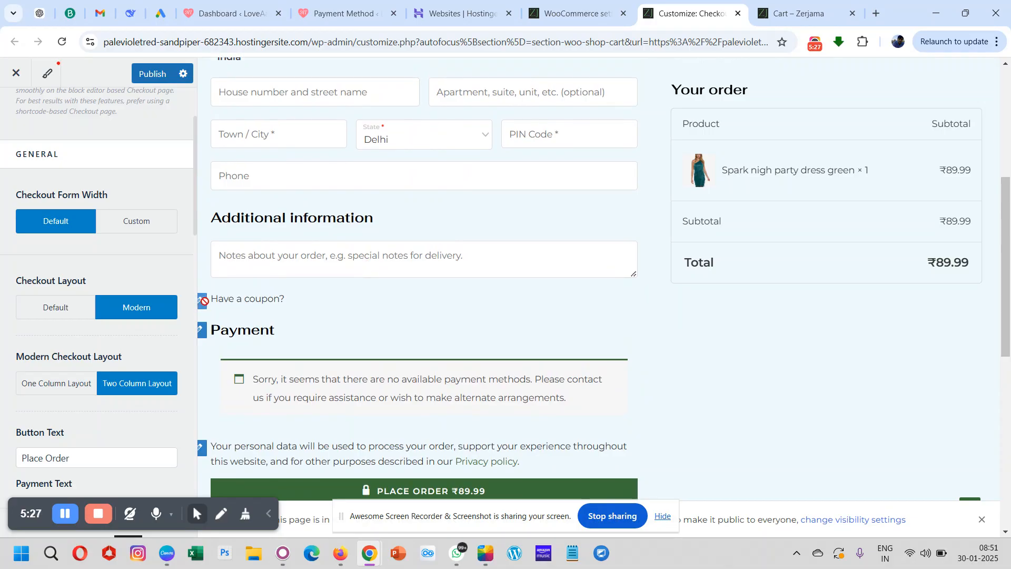
{"action": "left_click", "coordinate": [202, 301]}
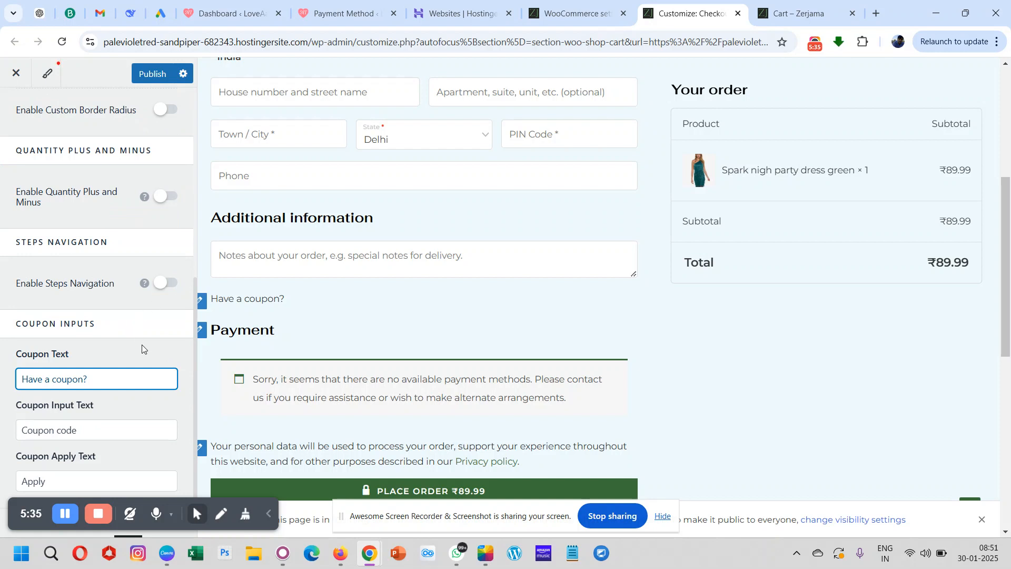
{"action": "scroll", "coordinate": [105, 203], "scroll_direction": "up", "scroll_amount": 7}
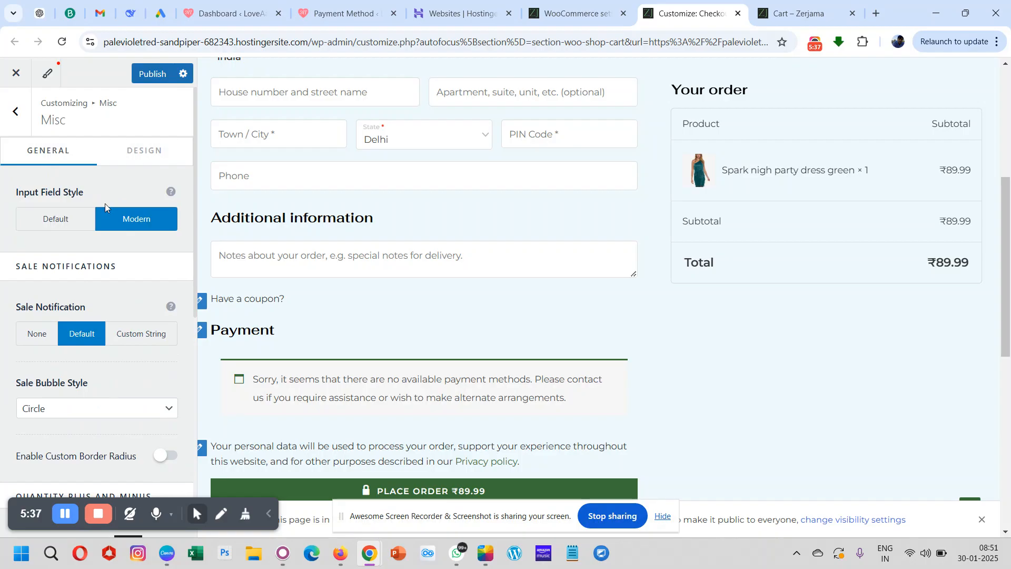
- Return to the WooCommerce section list, look over the checkout preview, and reopen the Checkout settings
{"action": "left_click", "coordinate": [16, 111]}
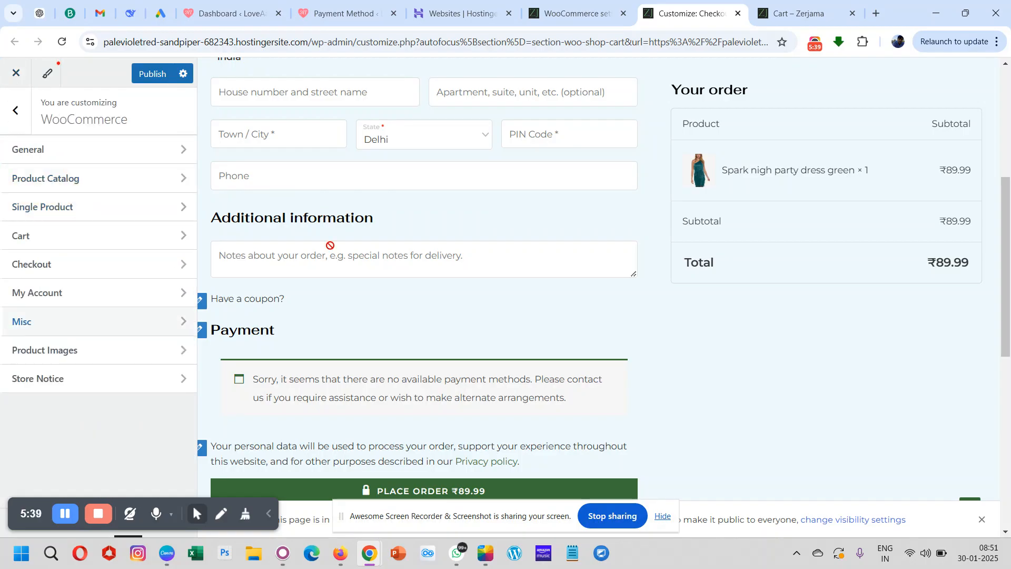
{"action": "scroll", "coordinate": [469, 290], "scroll_direction": "down", "scroll_amount": 5}
{"action": "scroll", "coordinate": [469, 290], "scroll_direction": "up", "scroll_amount": 11}
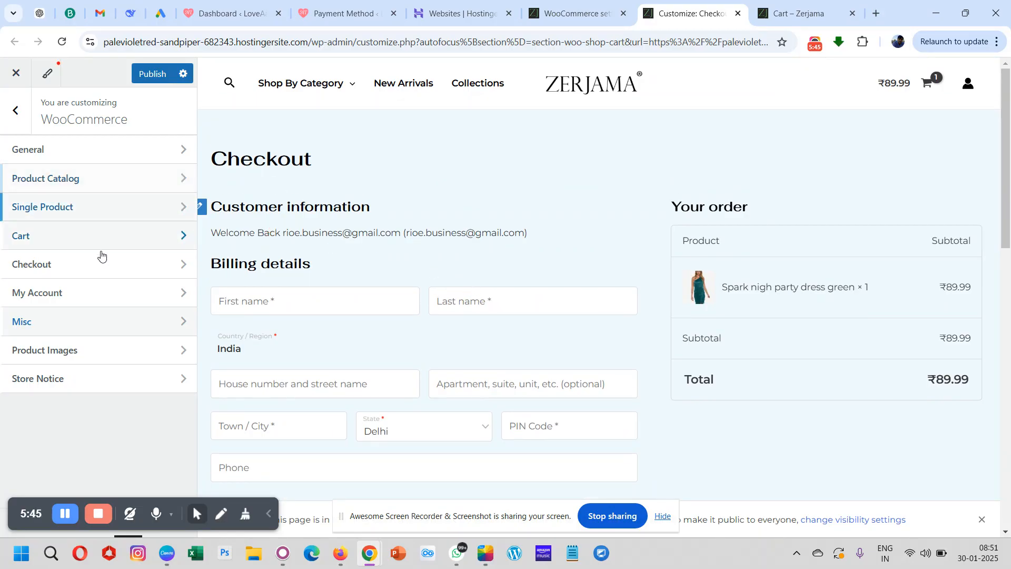
{"action": "left_click", "coordinate": [105, 273]}
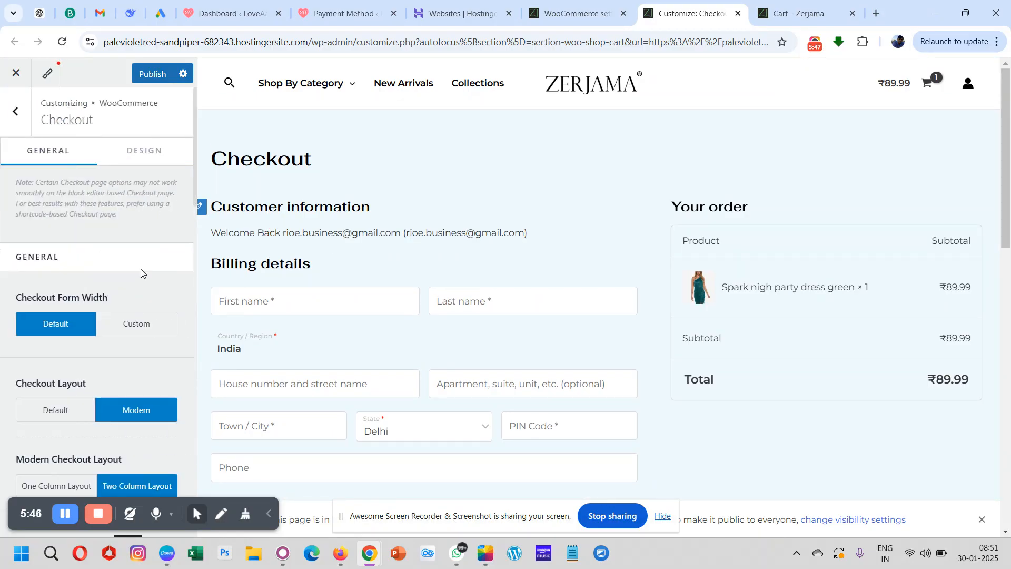
- Switch the modern checkout layout to One Column Layout and review the order summary and payment section in the preview
{"action": "scroll", "coordinate": [142, 324], "scroll_direction": "down", "scroll_amount": 2}
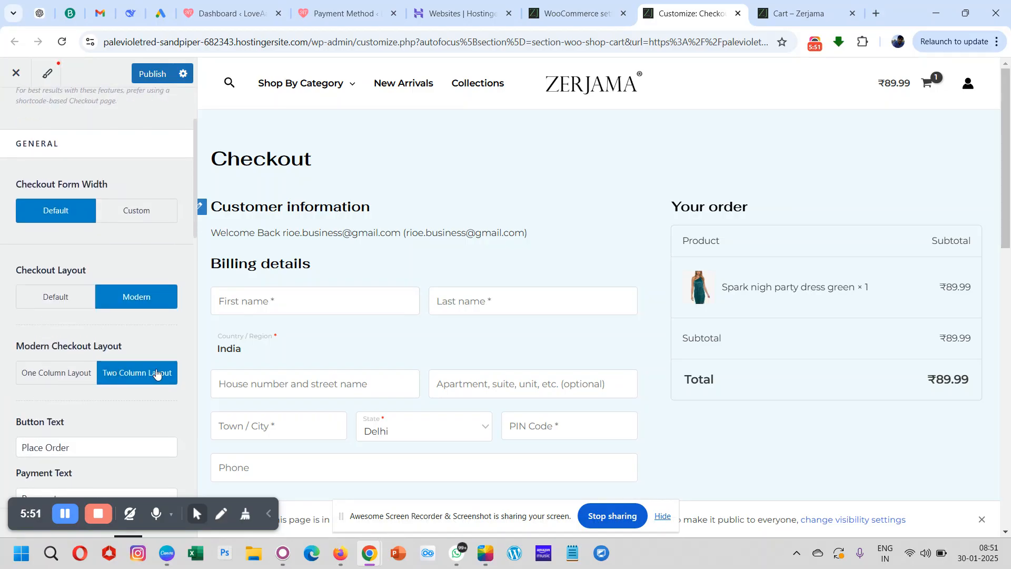
{"action": "left_click", "coordinate": [48, 377]}
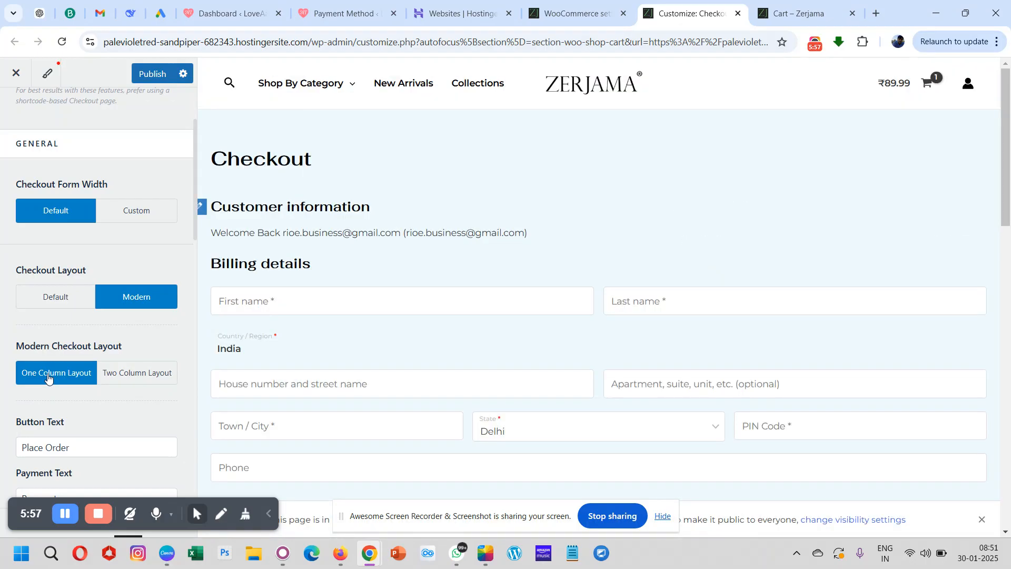
{"action": "scroll", "coordinate": [507, 312], "scroll_direction": "down", "scroll_amount": 15}
- Set the modern checkout layout back to Two Column Layout and review the whole checkout page in the preview
{"action": "left_click", "coordinate": [152, 370]}
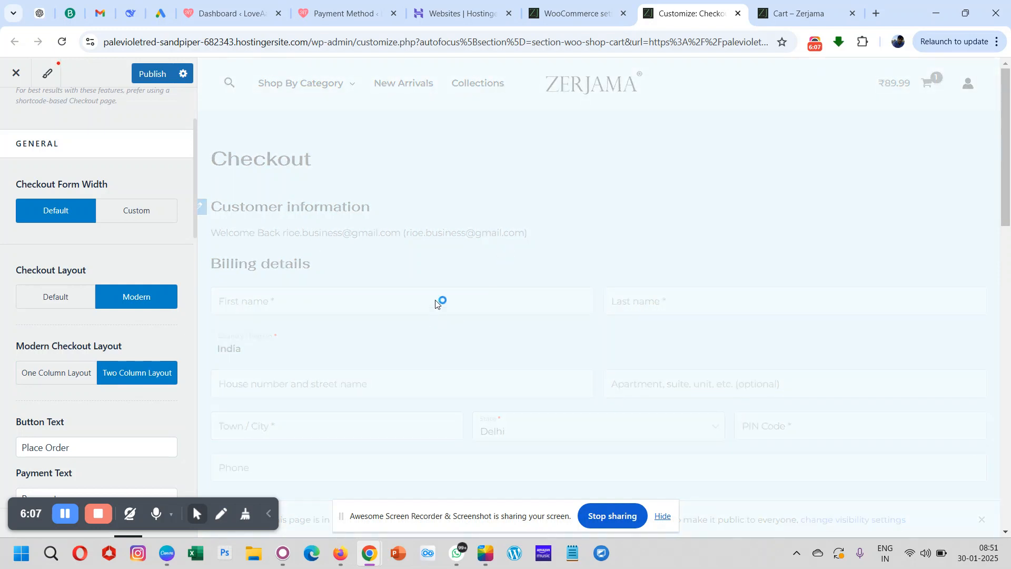
{"action": "scroll", "coordinate": [475, 282], "scroll_direction": "down", "scroll_amount": 10}
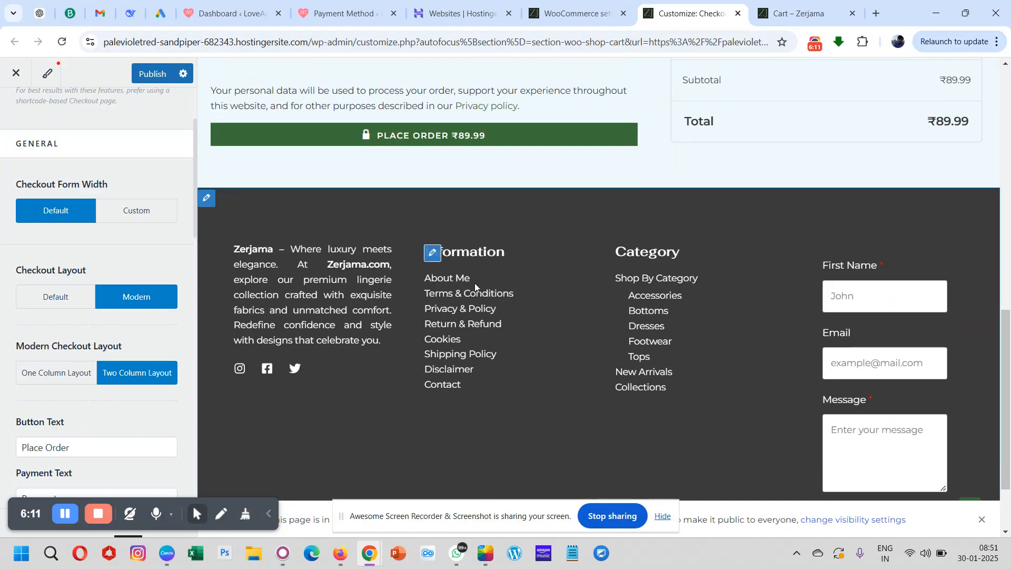
{"action": "scroll", "coordinate": [474, 282], "scroll_direction": "up", "scroll_amount": 10}
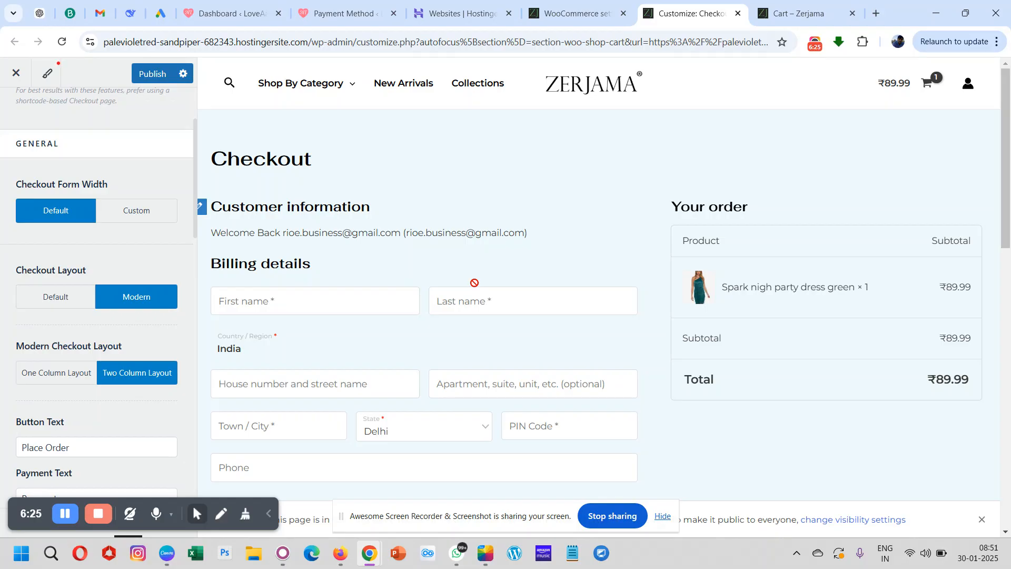
{"action": "scroll", "coordinate": [434, 310], "scroll_direction": "down", "scroll_amount": 5}
{"action": "scroll", "coordinate": [433, 310], "scroll_direction": "down", "scroll_amount": 3}
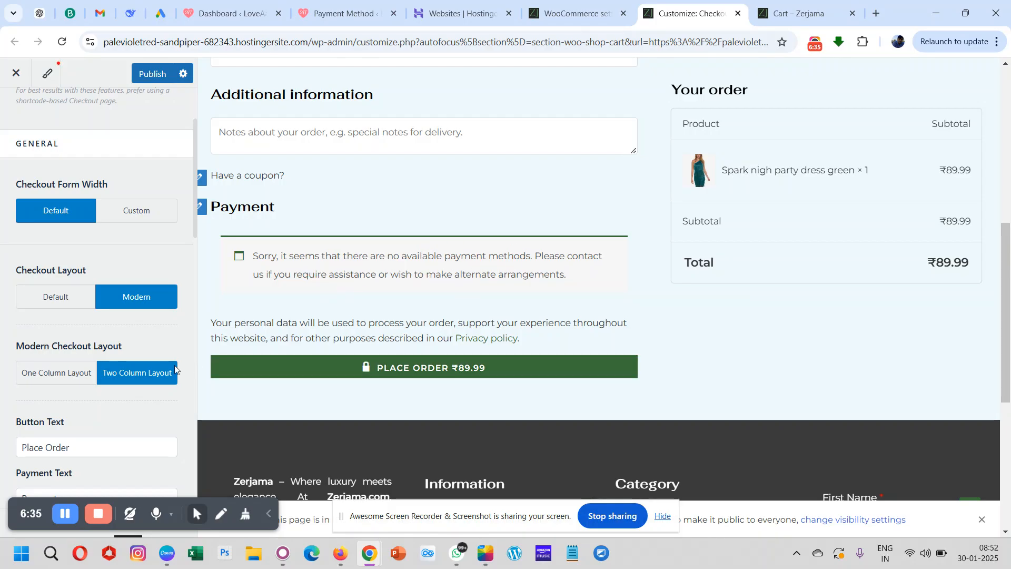
- Examine the Checkout settings for button and summary texts, display toggles, and the Checkout Options group
{"action": "scroll", "coordinate": [136, 403], "scroll_direction": "down", "scroll_amount": 3}
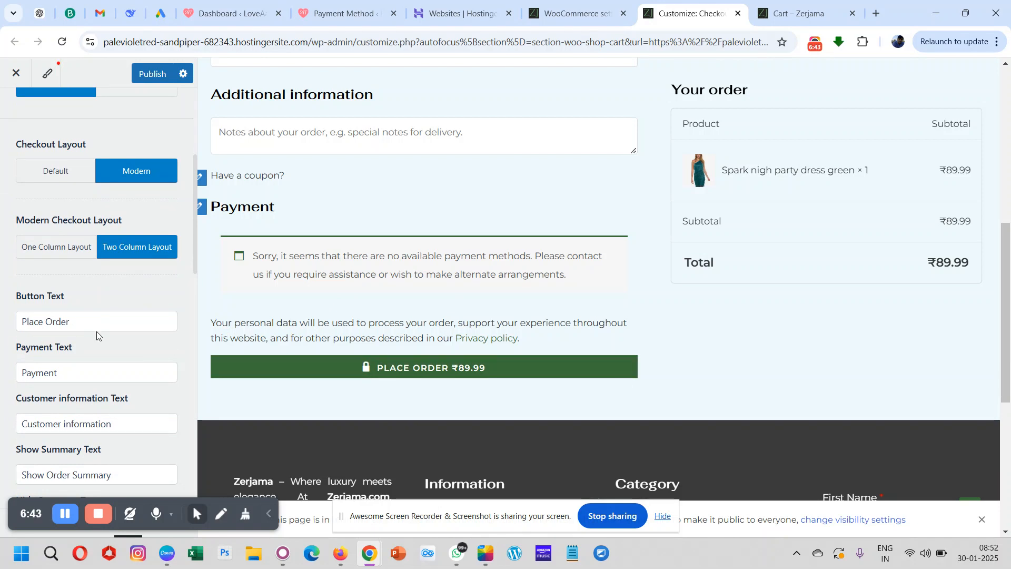
{"action": "scroll", "coordinate": [97, 331], "scroll_direction": "down", "scroll_amount": 2}
{"action": "scroll", "coordinate": [97, 335], "scroll_direction": "down", "scroll_amount": 1}
{"action": "scroll", "coordinate": [97, 332], "scroll_direction": "down", "scroll_amount": 5}
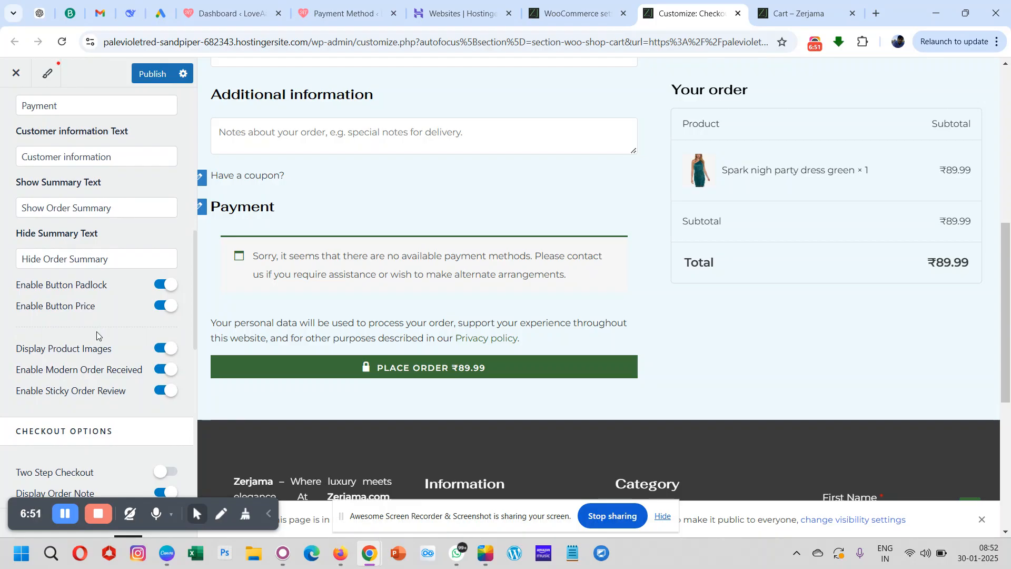
{"action": "scroll", "coordinate": [96, 331], "scroll_direction": "down", "scroll_amount": 1}
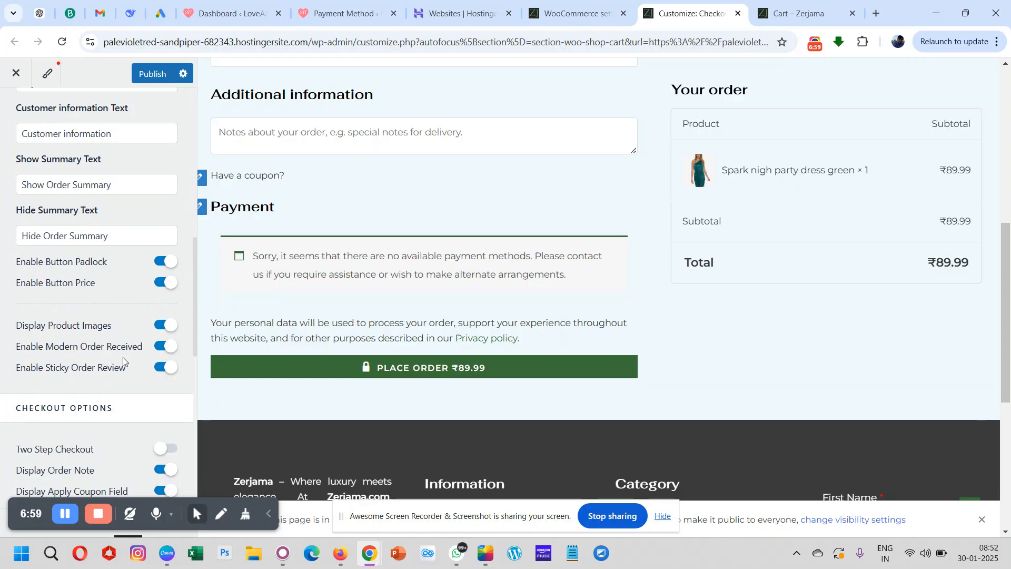
{"action": "scroll", "coordinate": [122, 357], "scroll_direction": "down", "scroll_amount": 1}
{"action": "scroll", "coordinate": [122, 357], "scroll_direction": "down", "scroll_amount": 2}
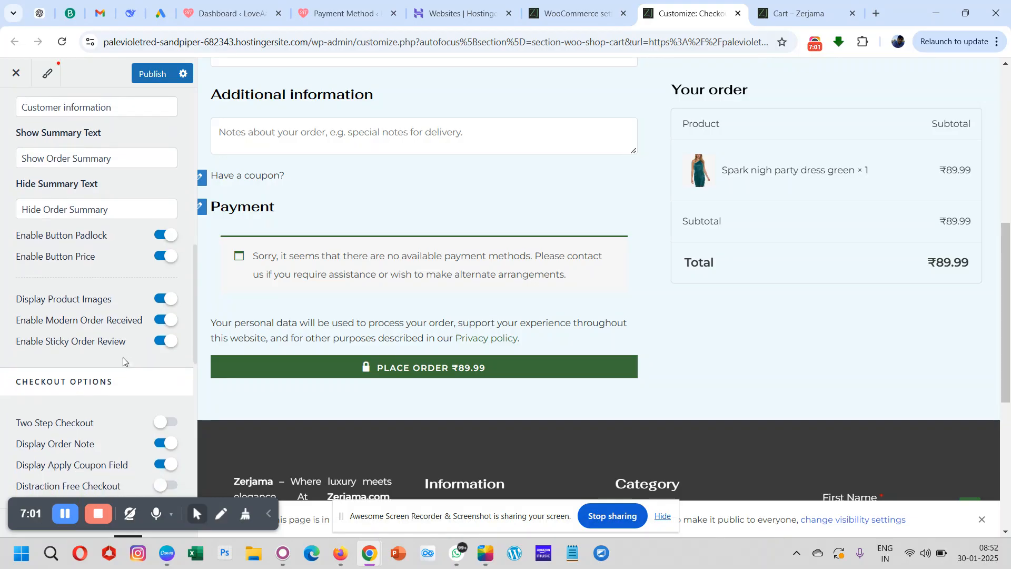
{"action": "scroll", "coordinate": [123, 361], "scroll_direction": "down", "scroll_amount": 2}
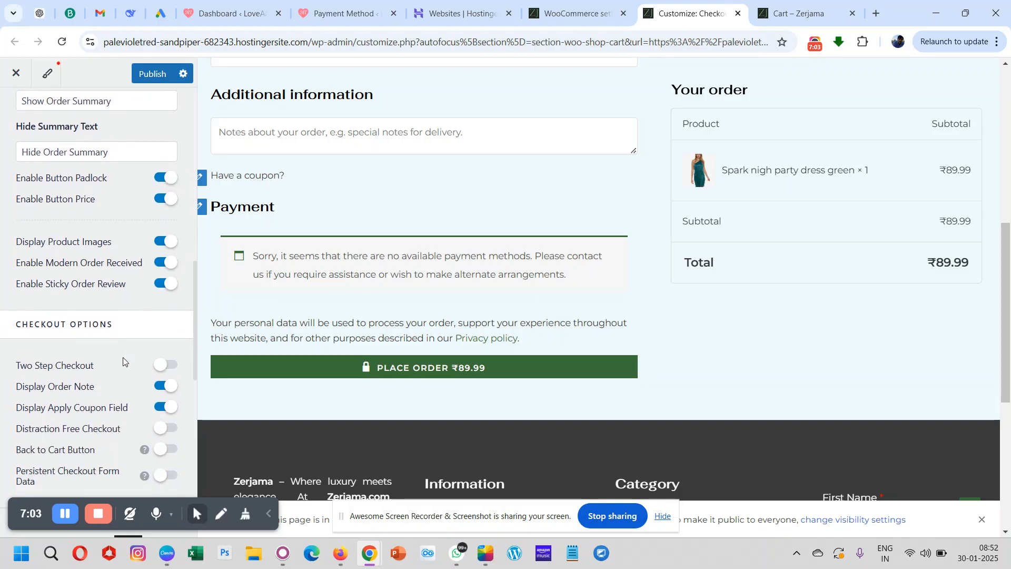
{"action": "scroll", "coordinate": [124, 361], "scroll_direction": "up", "scroll_amount": 5}
{"action": "scroll", "coordinate": [123, 361], "scroll_direction": "down", "scroll_amount": 4}
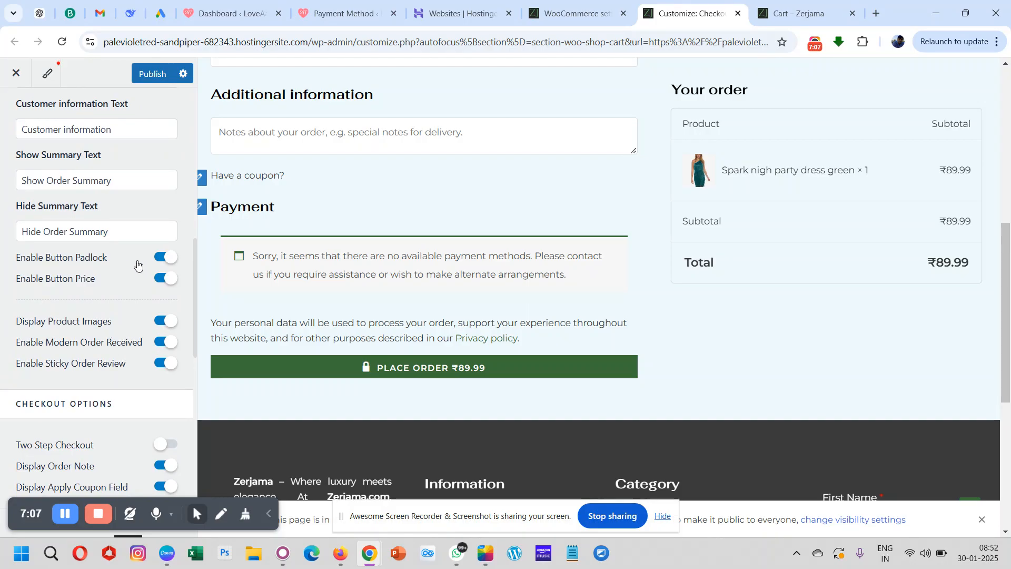
- Toggle the button padlock off and on, and likewise the button price, to compare the Place Order button in the preview
{"action": "left_click", "coordinate": [175, 256]}
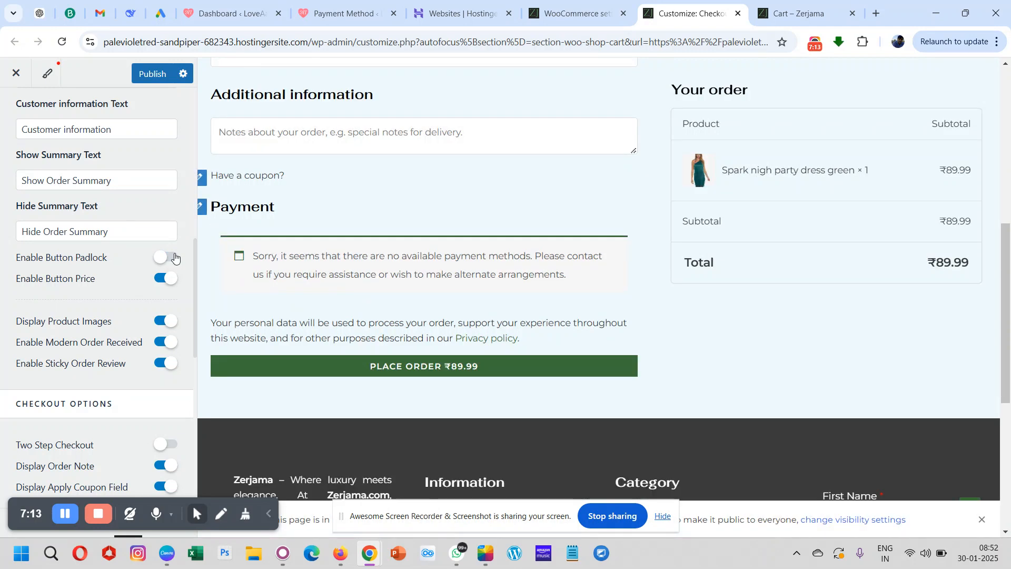
{"action": "scroll", "coordinate": [366, 240], "scroll_direction": "up", "scroll_amount": 5}
{"action": "scroll", "coordinate": [366, 240], "scroll_direction": "down", "scroll_amount": 6}
{"action": "scroll", "coordinate": [366, 240], "scroll_direction": "down", "scroll_amount": 2}
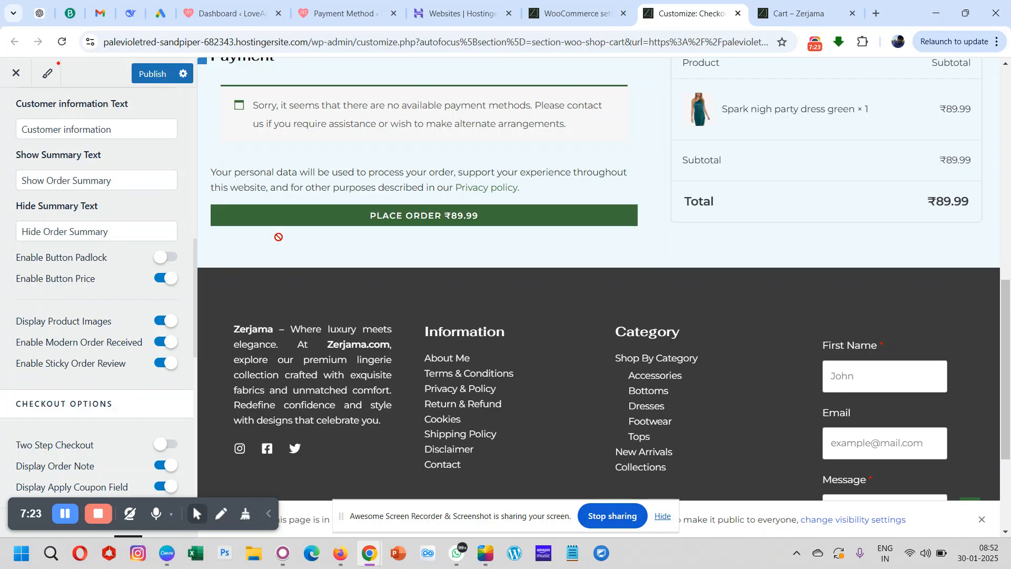
{"action": "left_click", "coordinate": [163, 259]}
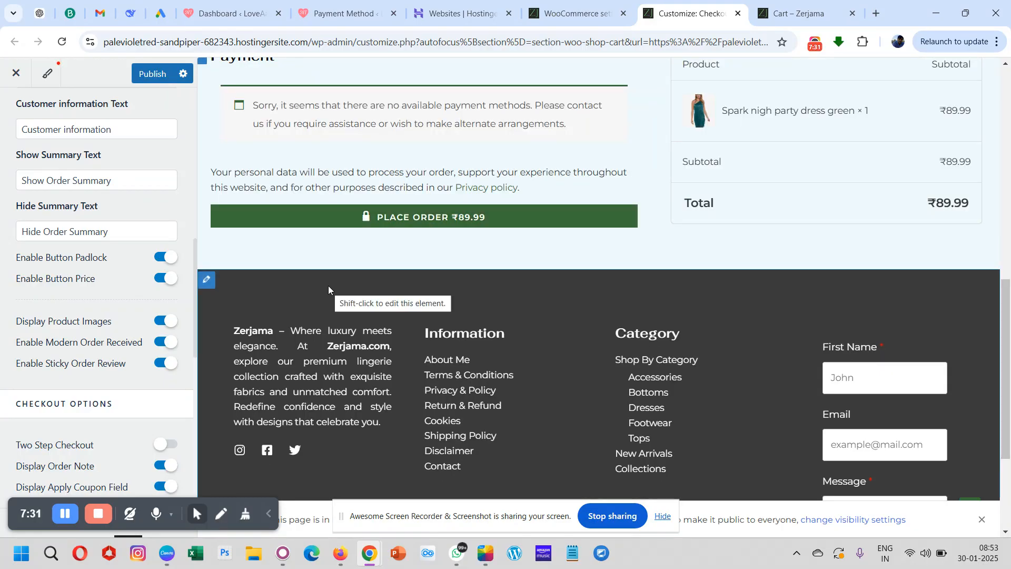
{"action": "left_click", "coordinate": [168, 281]}
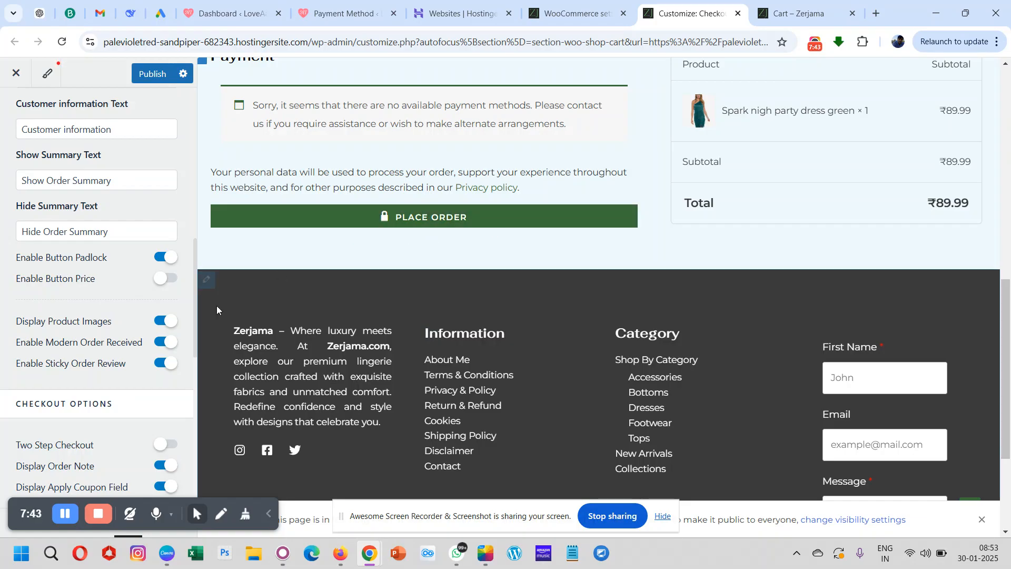
{"action": "left_click", "coordinate": [159, 282]}
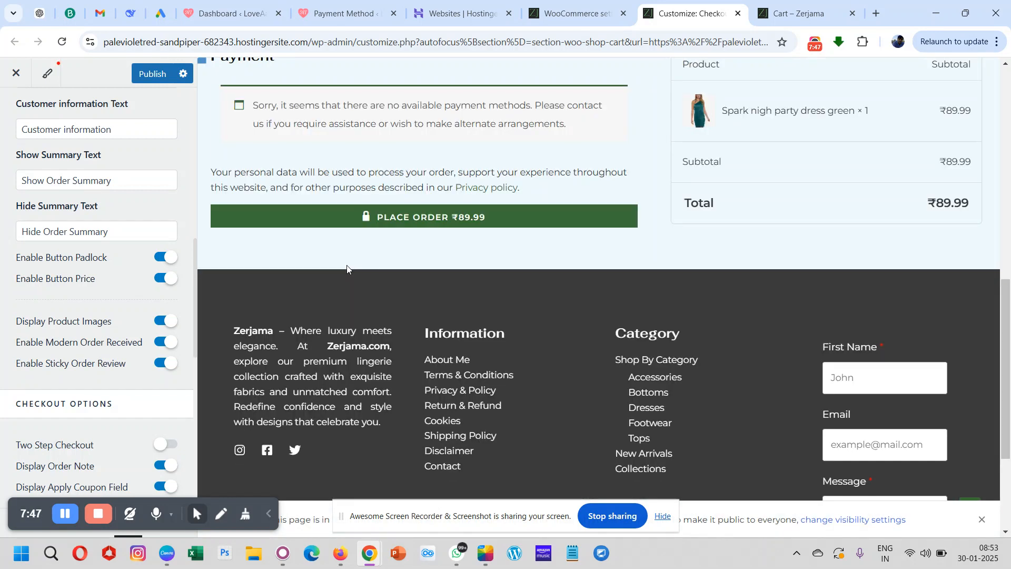
- Turn Display Product Images off to check the order summary without the product thumbnail, and turn it back on
{"action": "scroll", "coordinate": [481, 193], "scroll_direction": "up", "scroll_amount": 8}
{"action": "scroll", "coordinate": [482, 190], "scroll_direction": "down", "scroll_amount": 2}
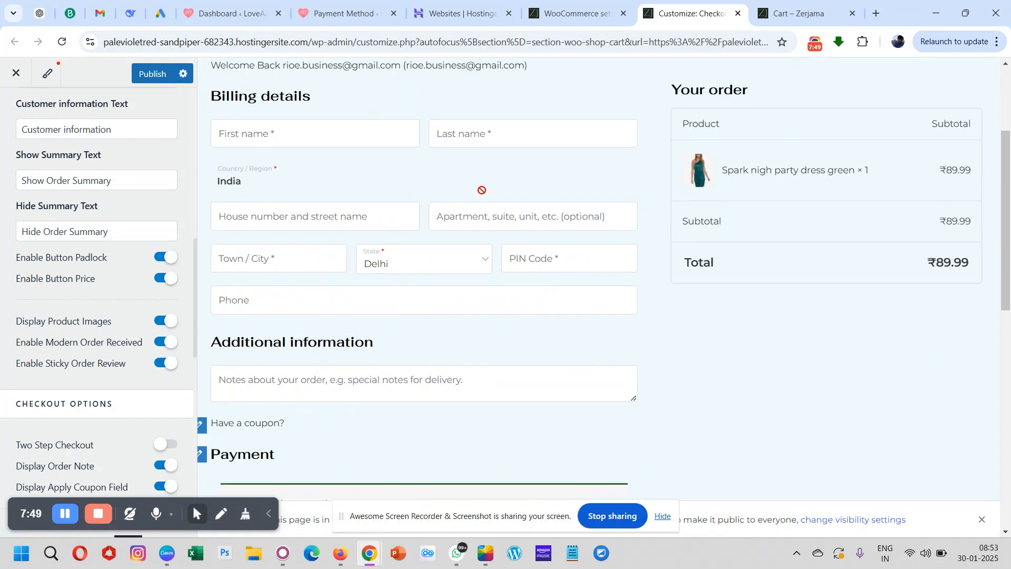
{"action": "scroll", "coordinate": [482, 191], "scroll_direction": "down", "scroll_amount": 8}
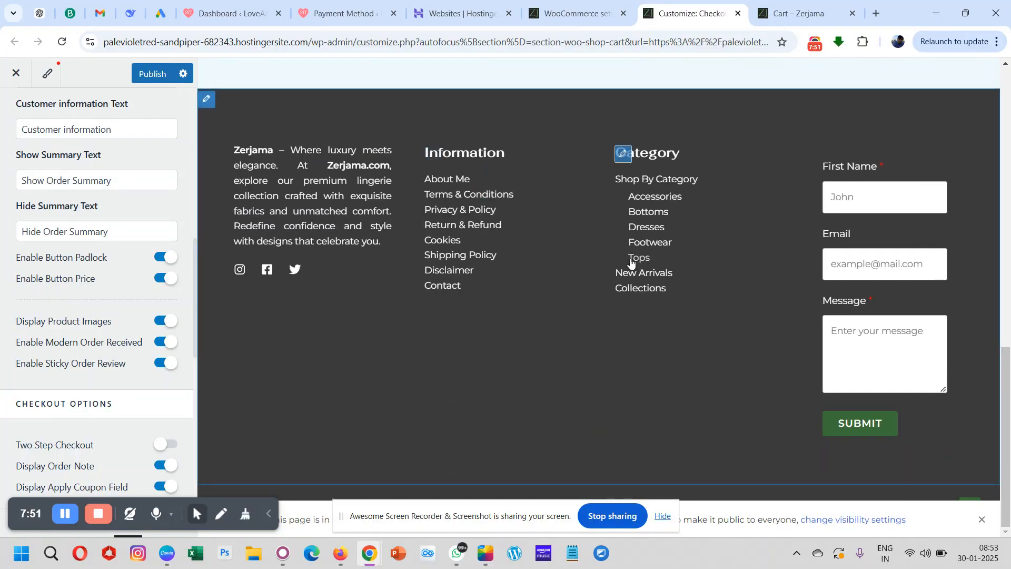
{"action": "scroll", "coordinate": [627, 266], "scroll_direction": "up", "scroll_amount": 7}
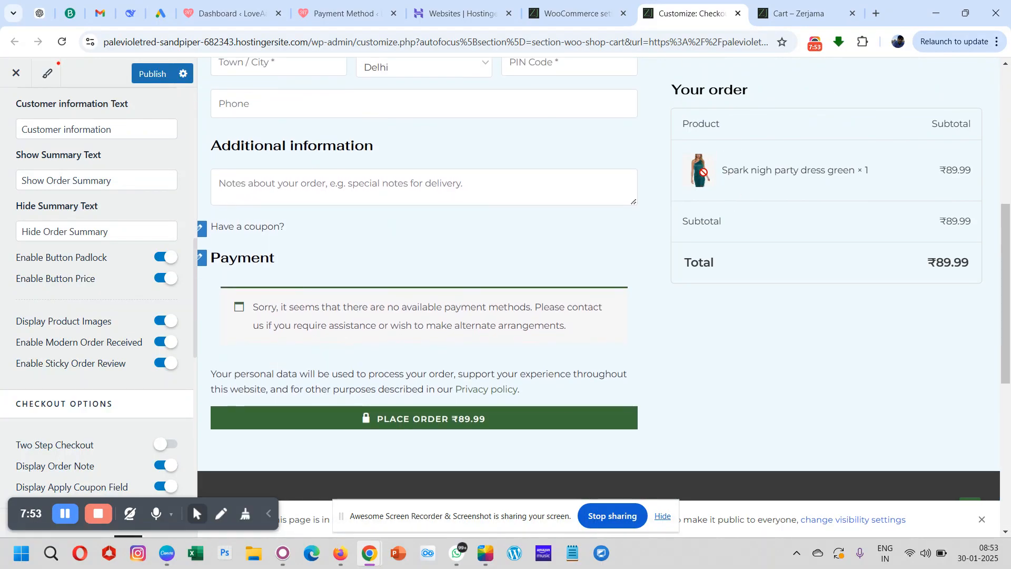
{"action": "left_click", "coordinate": [168, 320]}
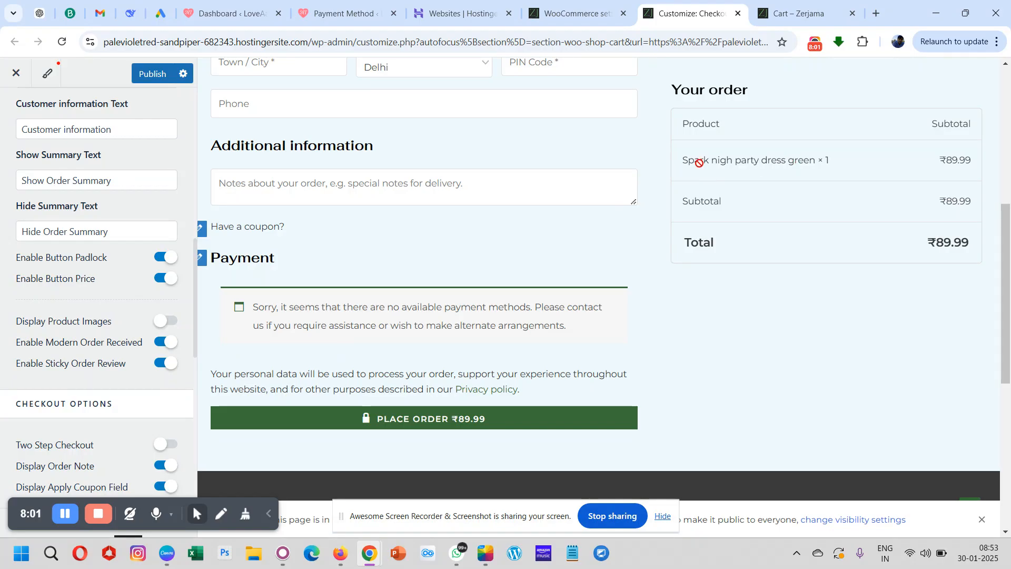
{"action": "left_click", "coordinate": [163, 325]}
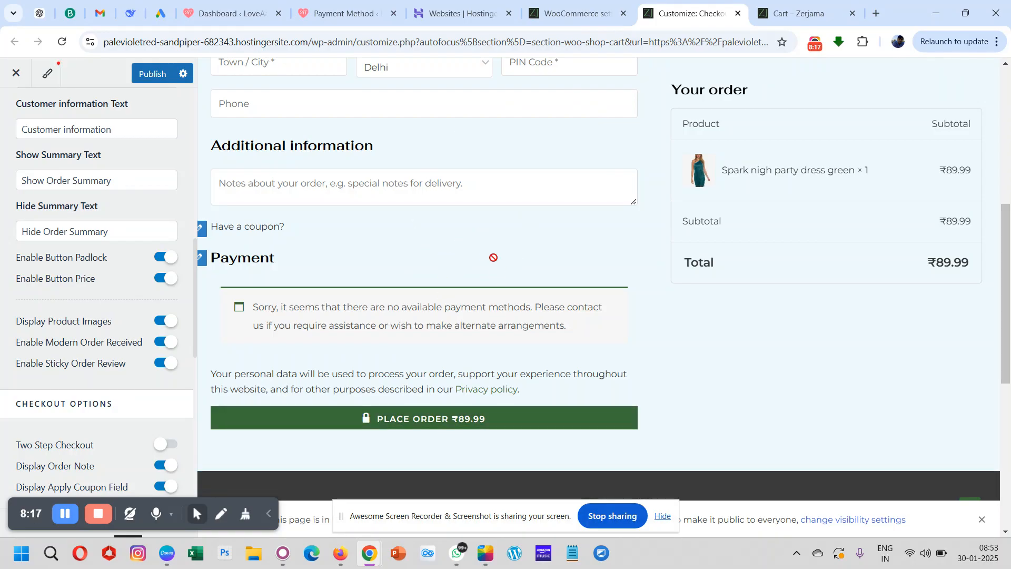
- Turn off Enable Sticky Order Review and compare how the order summary behaves while moving through the checkout preview before and after
{"action": "scroll", "coordinate": [490, 254], "scroll_direction": "up", "scroll_amount": 6}
{"action": "scroll", "coordinate": [490, 254], "scroll_direction": "down", "scroll_amount": 6}
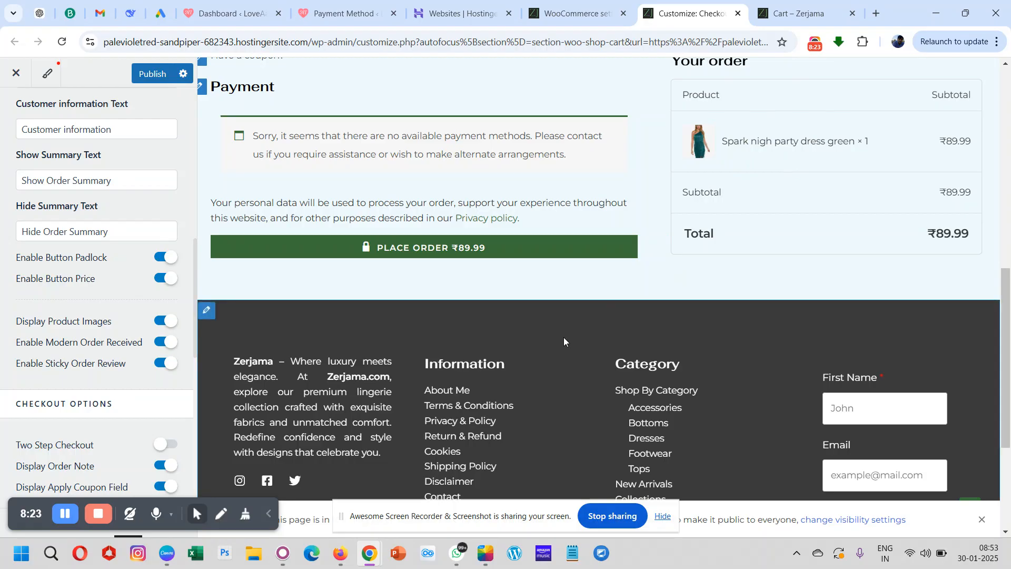
{"action": "scroll", "coordinate": [563, 341], "scroll_direction": "up", "scroll_amount": 6}
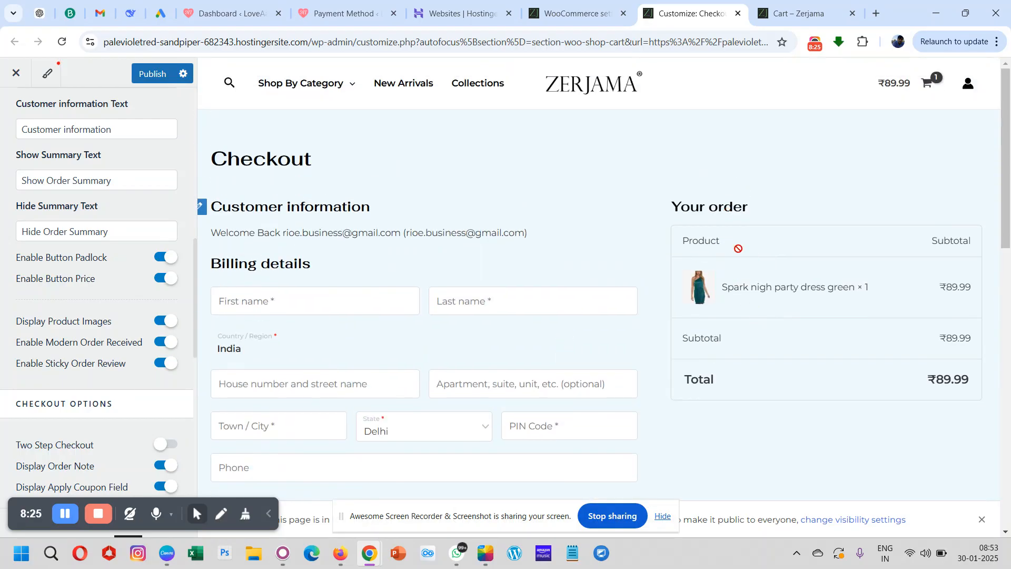
{"action": "scroll", "coordinate": [561, 331], "scroll_direction": "down", "scroll_amount": 6}
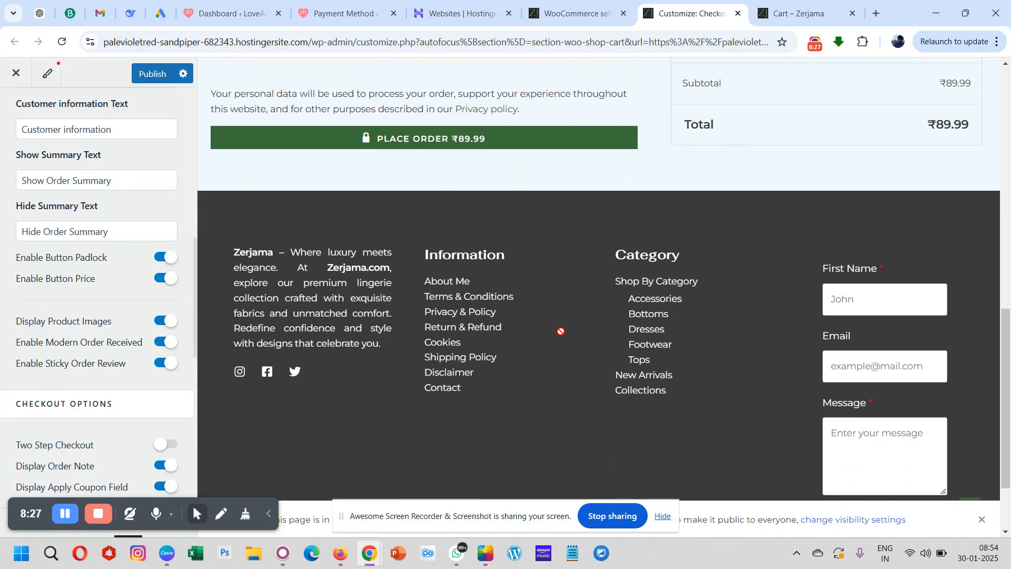
{"action": "scroll", "coordinate": [561, 331], "scroll_direction": "up", "scroll_amount": 6}
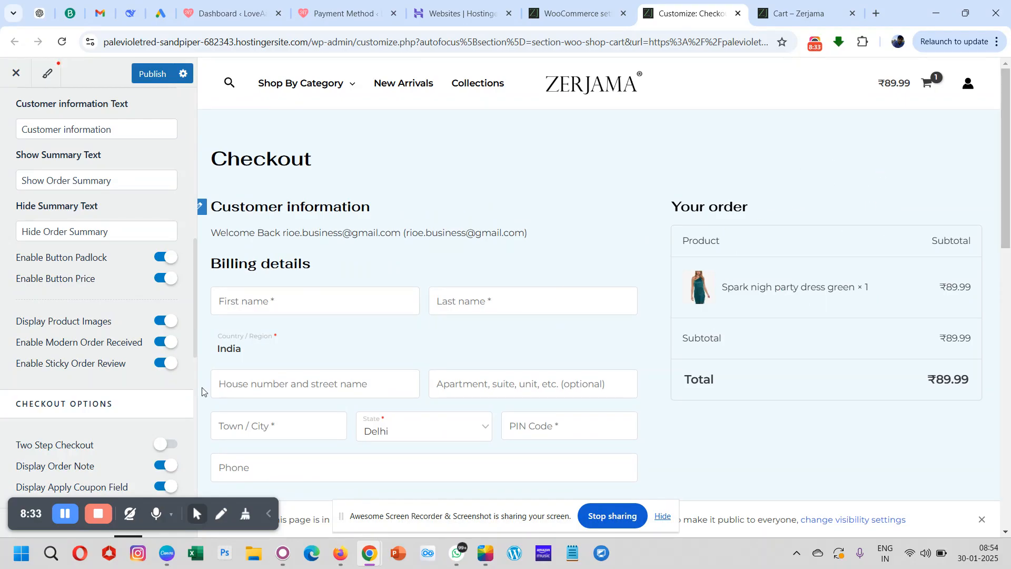
{"action": "left_click", "coordinate": [167, 363]}
{"action": "scroll", "coordinate": [528, 349], "scroll_direction": "down", "scroll_amount": 10}
{"action": "scroll", "coordinate": [528, 348], "scroll_direction": "up", "scroll_amount": 7}
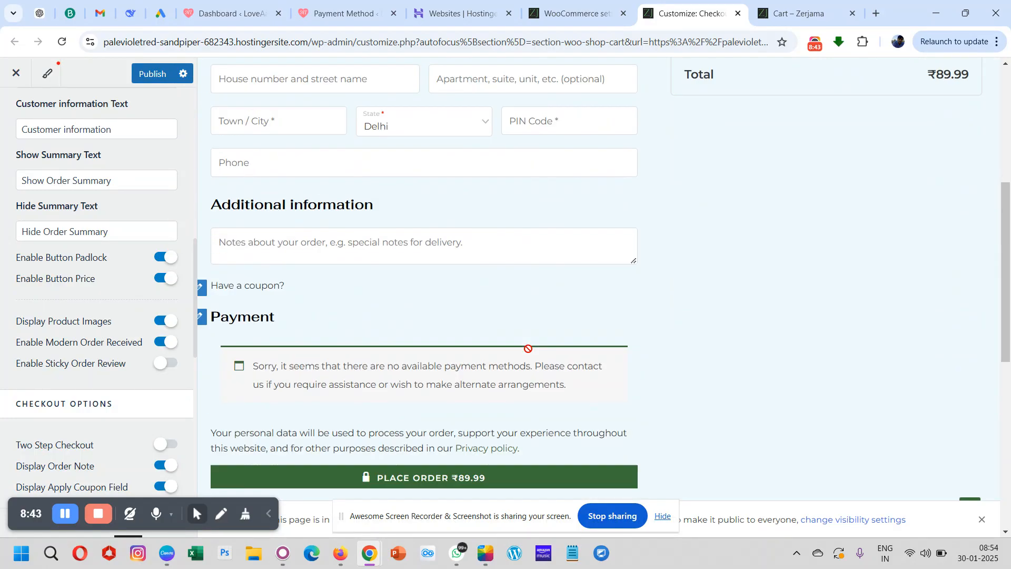
- Turn Enable Sticky Order Review back on and check how the order summary behaves while moving through the checkout preview
{"action": "scroll", "coordinate": [529, 349], "scroll_direction": "down", "scroll_amount": 8}
{"action": "scroll", "coordinate": [528, 348], "scroll_direction": "up", "scroll_amount": 12}
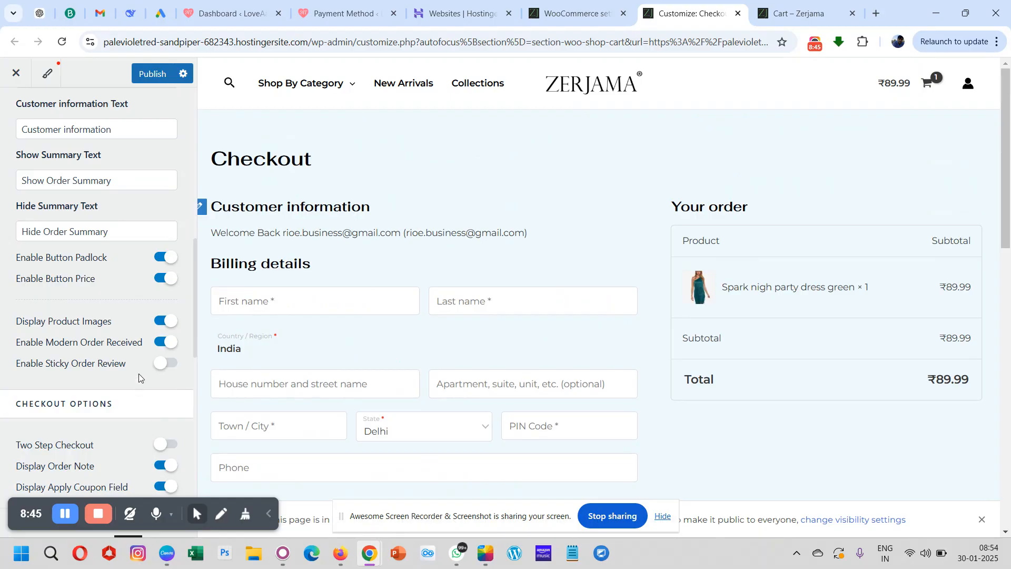
{"action": "left_click", "coordinate": [158, 370]}
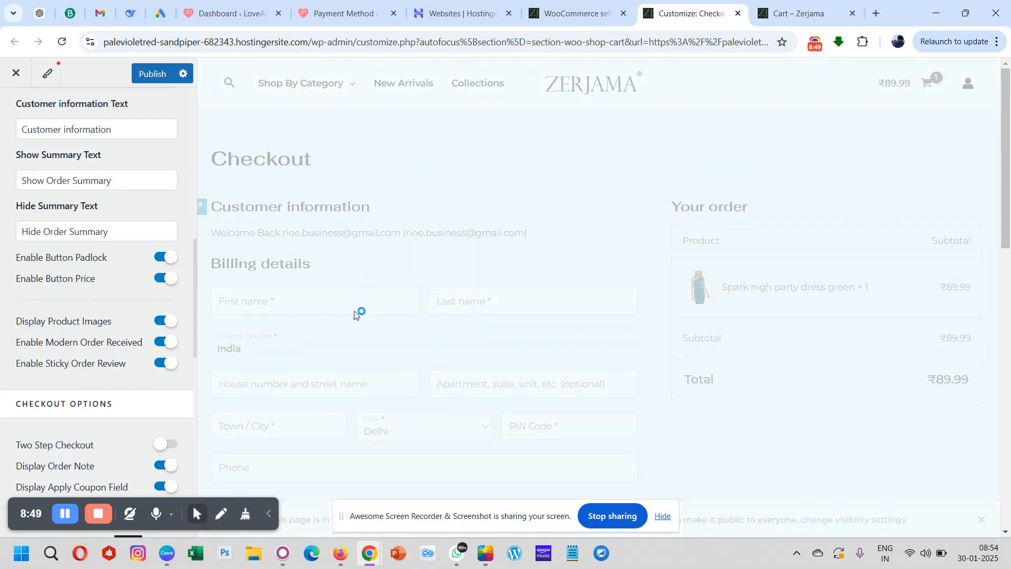
{"action": "scroll", "coordinate": [352, 318], "scroll_direction": "down", "scroll_amount": 10}
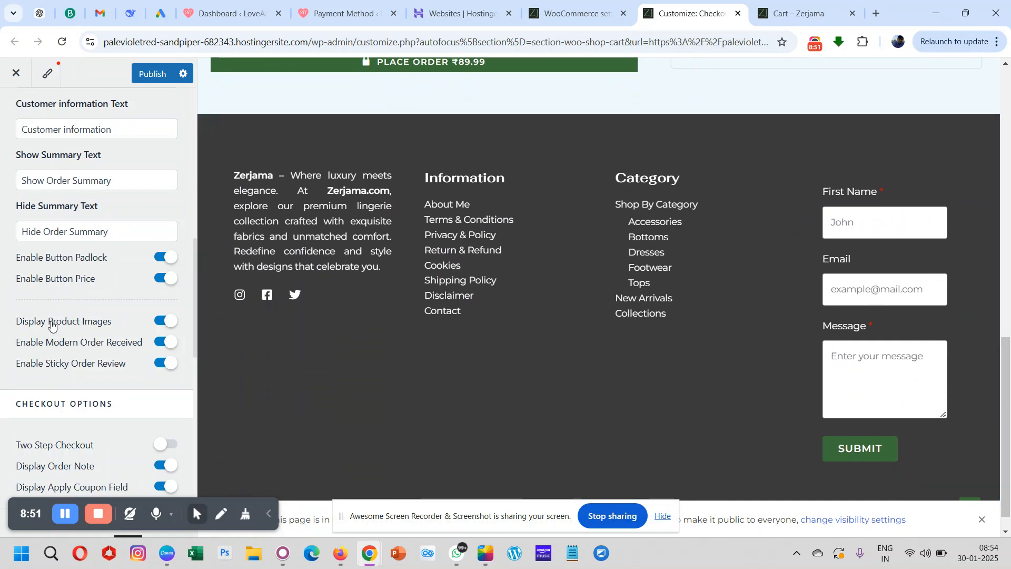
- Turn Two Step Checkout on to review the Shipping and Payment steps in the preview, and turn it back off
{"action": "scroll", "coordinate": [114, 362], "scroll_direction": "down", "scroll_amount": 4}
{"action": "scroll", "coordinate": [113, 362], "scroll_direction": "down", "scroll_amount": 1}
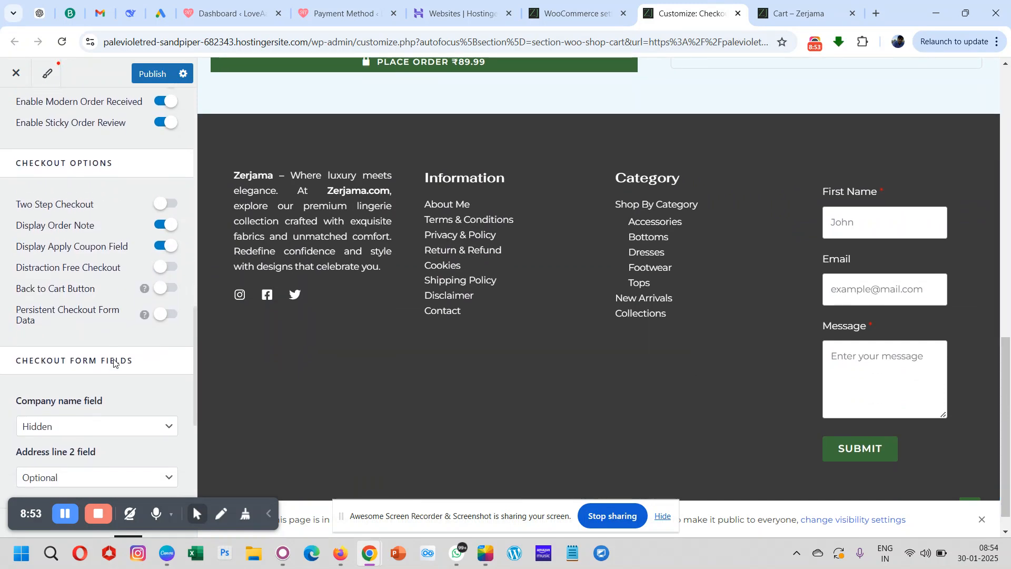
{"action": "left_click", "coordinate": [162, 205]}
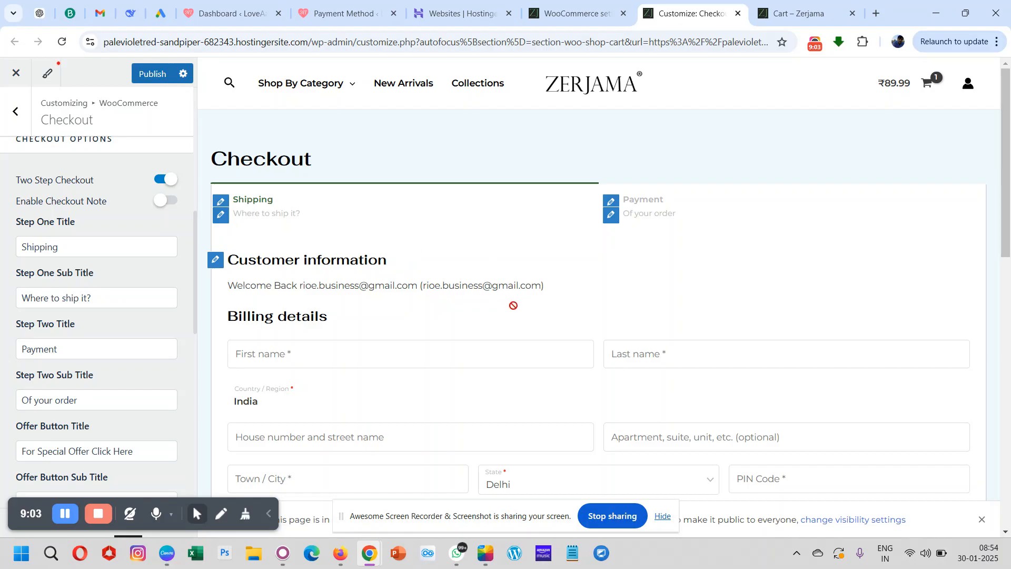
{"action": "scroll", "coordinate": [514, 300], "scroll_direction": "down", "scroll_amount": 10}
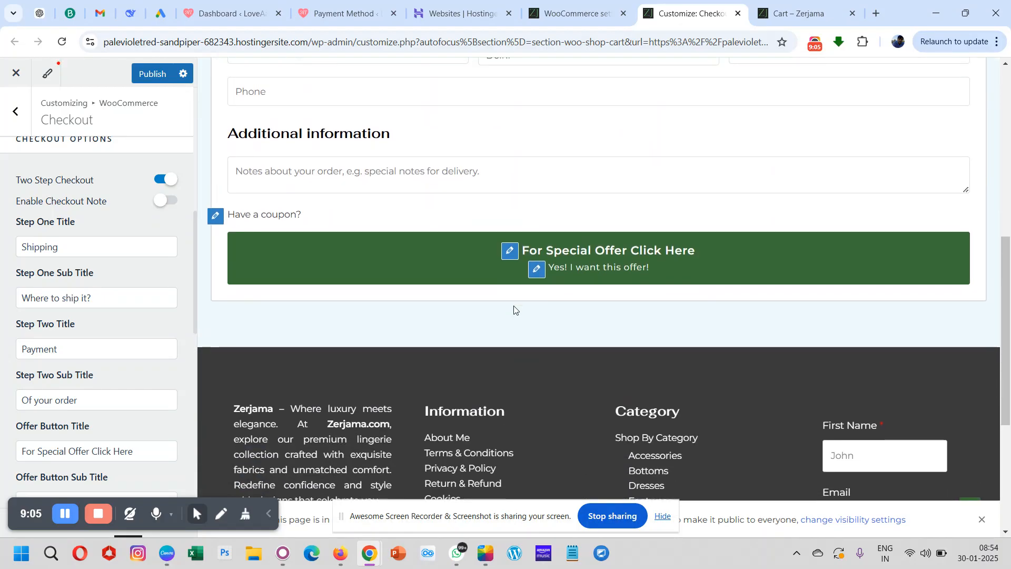
{"action": "scroll", "coordinate": [514, 308], "scroll_direction": "up", "scroll_amount": 2}
{"action": "scroll", "coordinate": [514, 306], "scroll_direction": "up", "scroll_amount": 5}
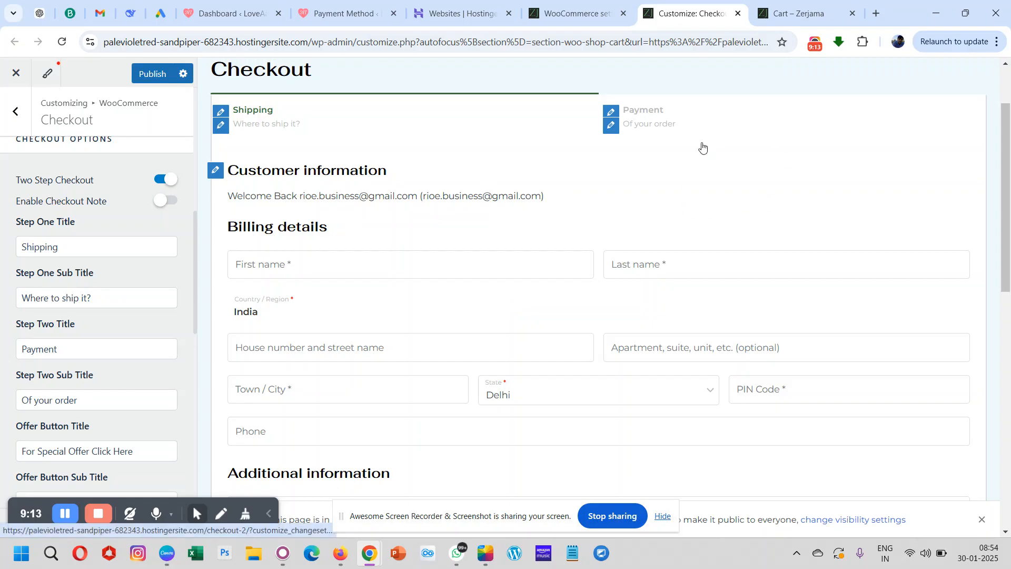
{"action": "scroll", "coordinate": [58, 318], "scroll_direction": "up", "scroll_amount": 2}
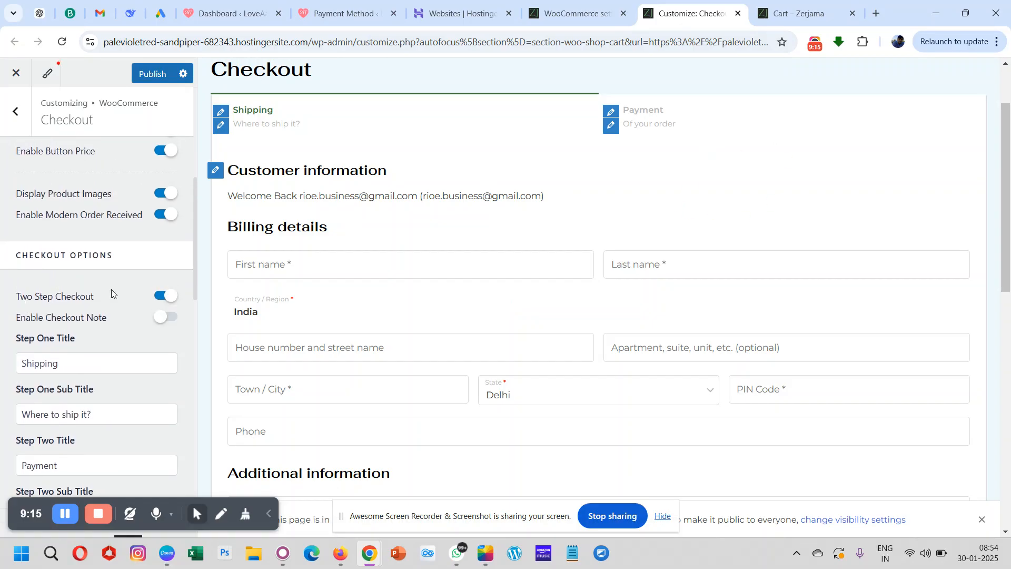
{"action": "scroll", "coordinate": [175, 297], "scroll_direction": "up", "scroll_amount": 6}
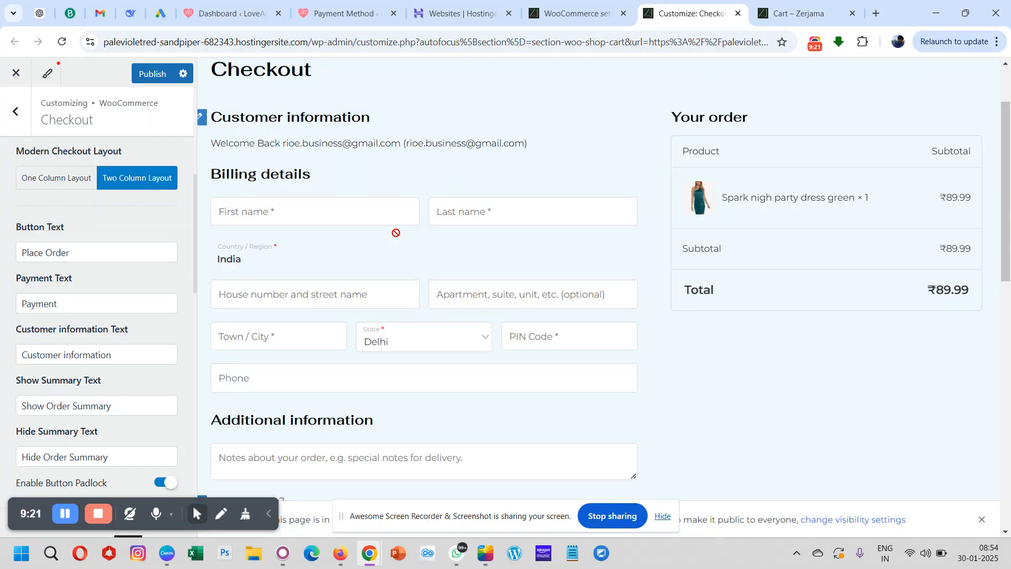
{"action": "scroll", "coordinate": [396, 233], "scroll_direction": "up", "scroll_amount": 2}
{"action": "scroll", "coordinate": [396, 234], "scroll_direction": "down", "scroll_amount": 12}
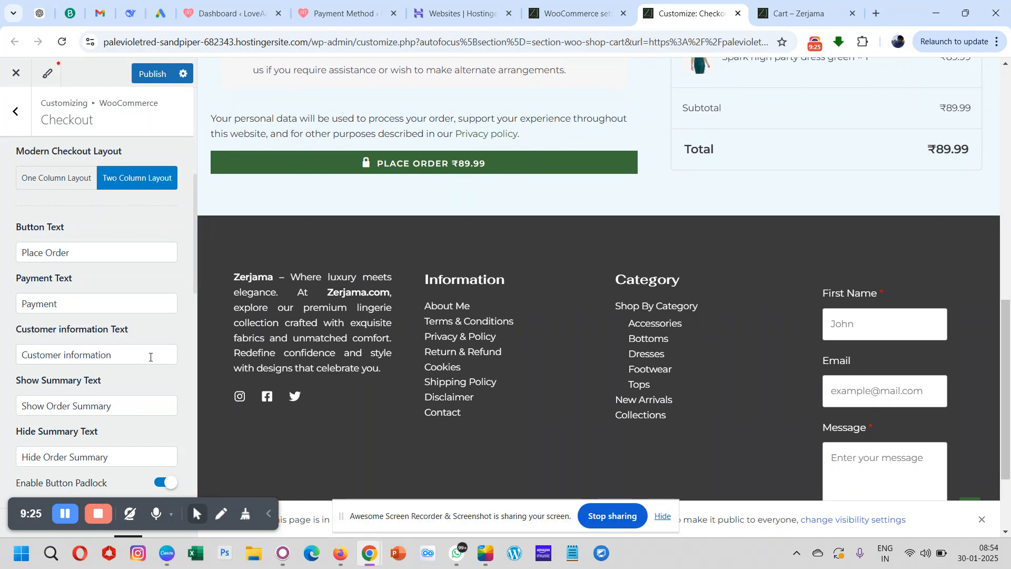
- Examine the Checkout Options and Checkout Form Fields settings, and find the order notes field in the checkout preview
{"action": "scroll", "coordinate": [125, 287], "scroll_direction": "down", "scroll_amount": 6}
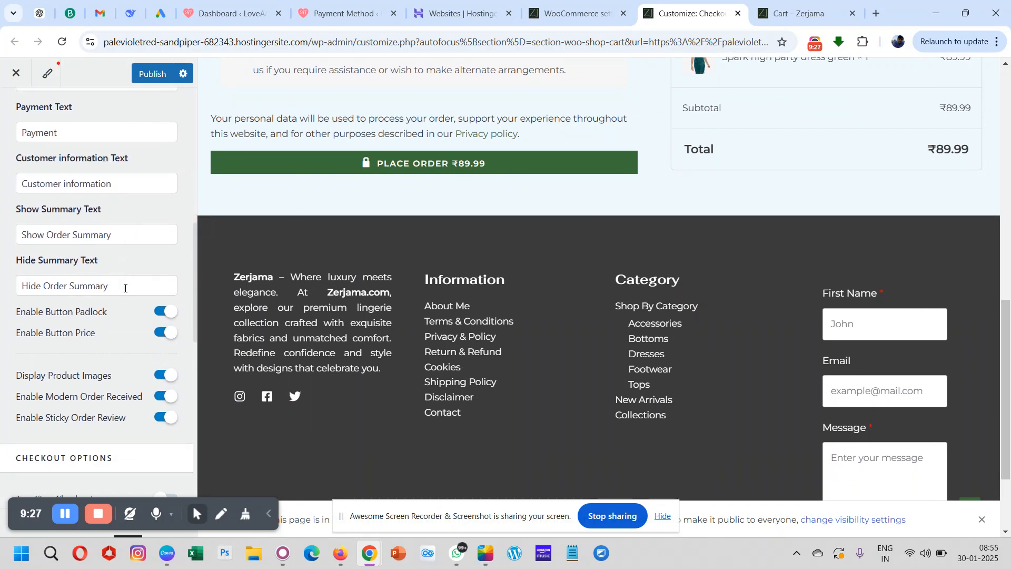
{"action": "scroll", "coordinate": [124, 288], "scroll_direction": "down", "scroll_amount": 3}
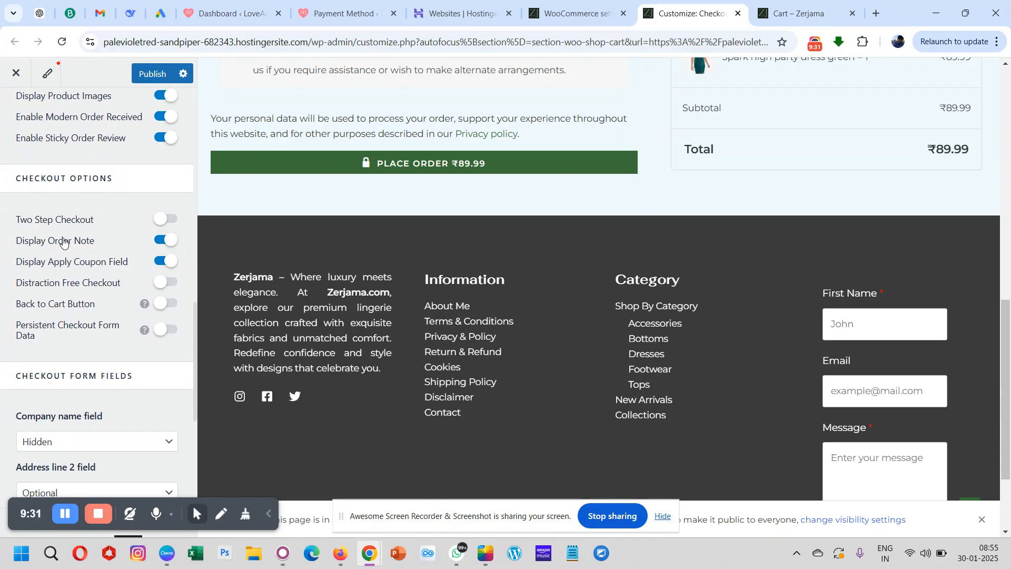
{"action": "scroll", "coordinate": [437, 146], "scroll_direction": "up", "scroll_amount": 4}
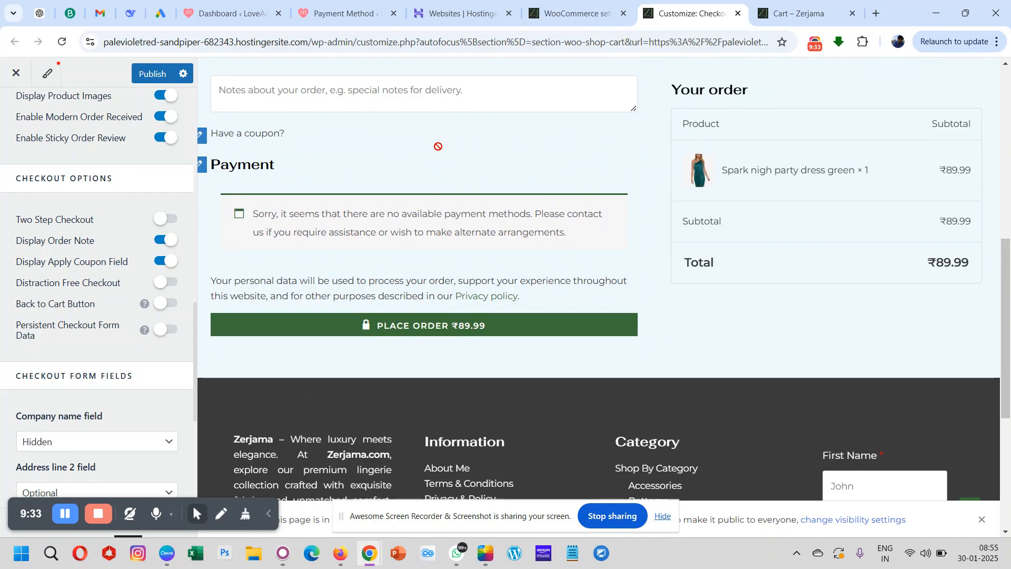
{"action": "left_click", "coordinate": [344, 134]}
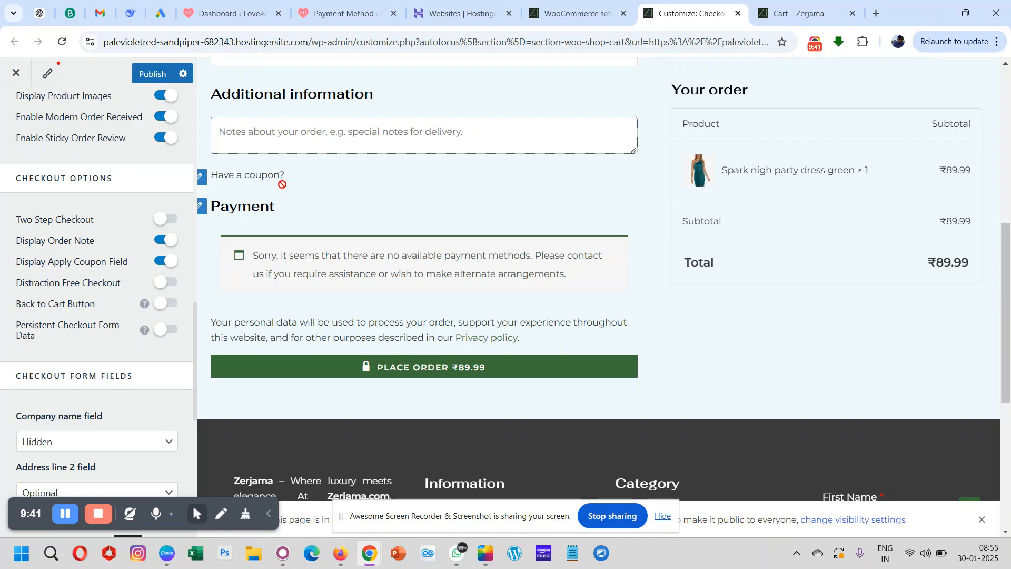
{"action": "scroll", "coordinate": [120, 344], "scroll_direction": "down", "scroll_amount": 5}
{"action": "scroll", "coordinate": [121, 344], "scroll_direction": "down", "scroll_amount": 1}
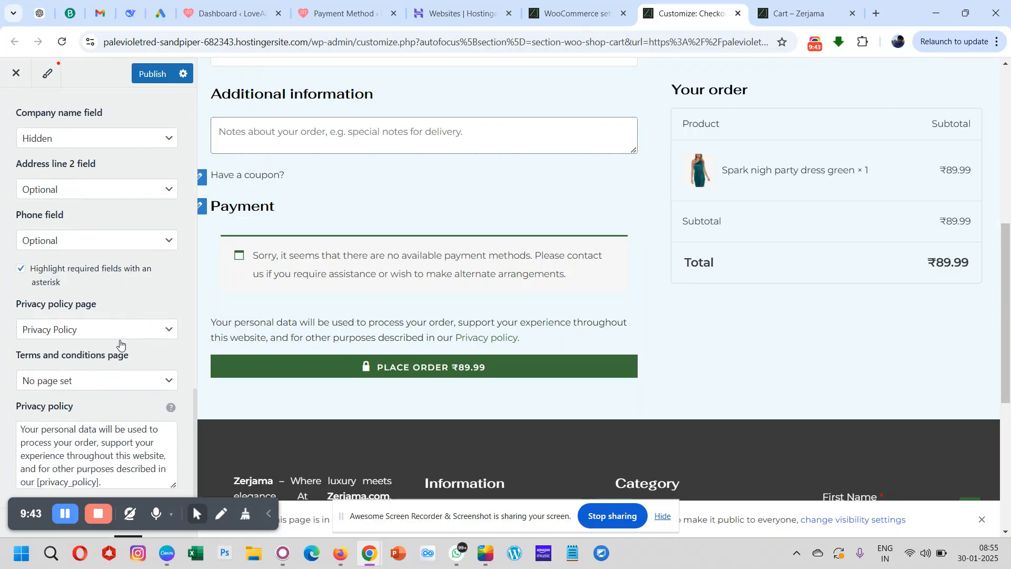
{"action": "scroll", "coordinate": [119, 340], "scroll_direction": "up", "scroll_amount": 8}
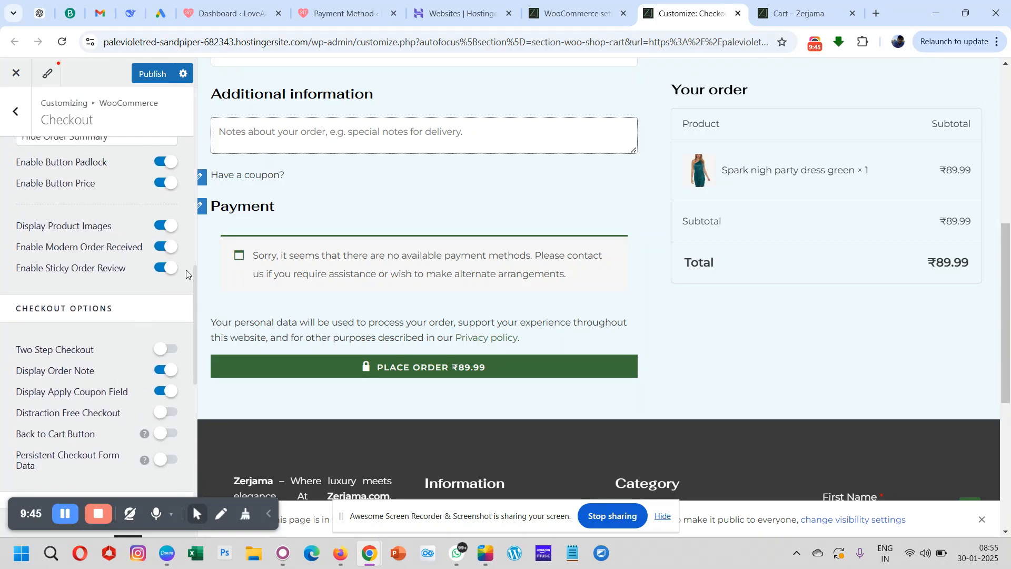
{"action": "scroll", "coordinate": [95, 380], "scroll_direction": "down", "scroll_amount": 1}
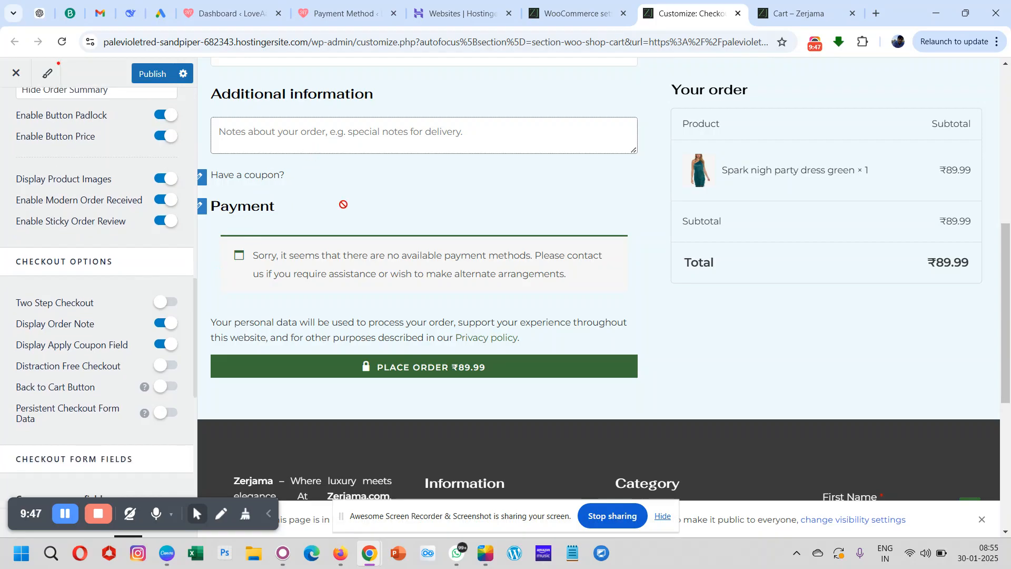
- Turn Display Order Note off to check the checkout form without the Additional information section, and turn it back on
{"action": "left_click", "coordinate": [172, 325]}
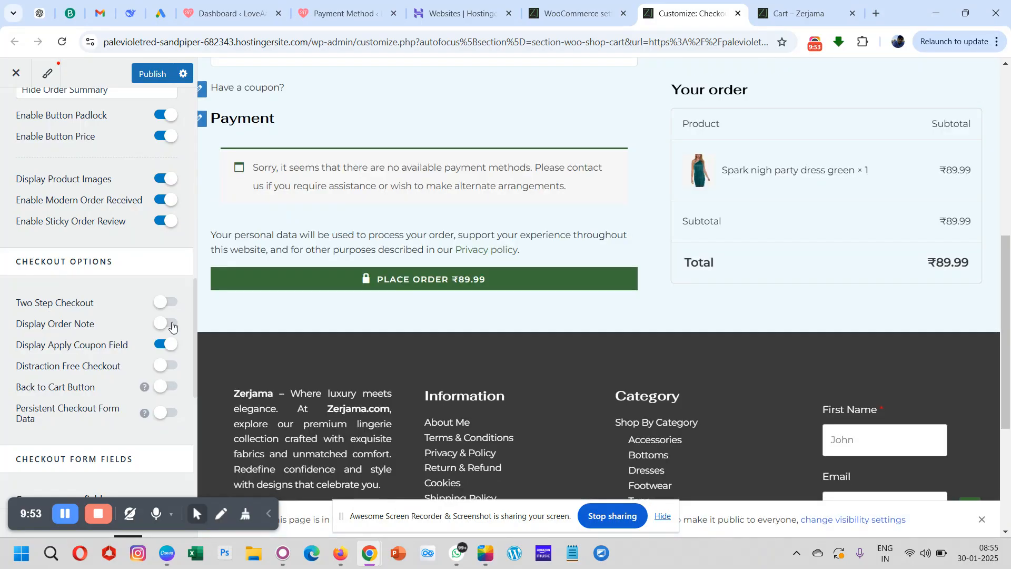
{"action": "scroll", "coordinate": [254, 229], "scroll_direction": "up", "scroll_amount": 7}
{"action": "scroll", "coordinate": [254, 229], "scroll_direction": "down", "scroll_amount": 4}
{"action": "scroll", "coordinate": [254, 229], "scroll_direction": "down", "scroll_amount": 4}
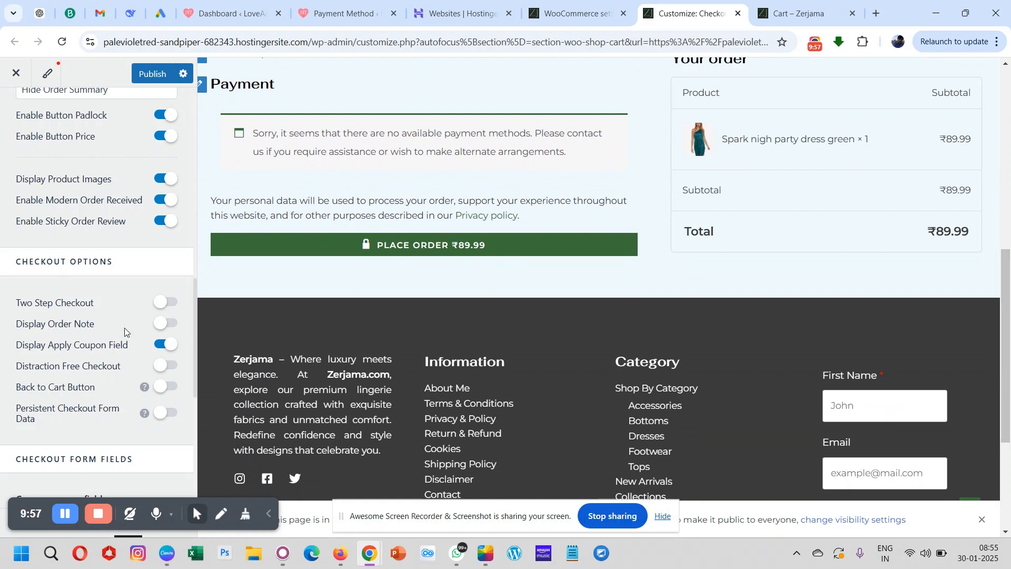
{"action": "left_click", "coordinate": [164, 326]}
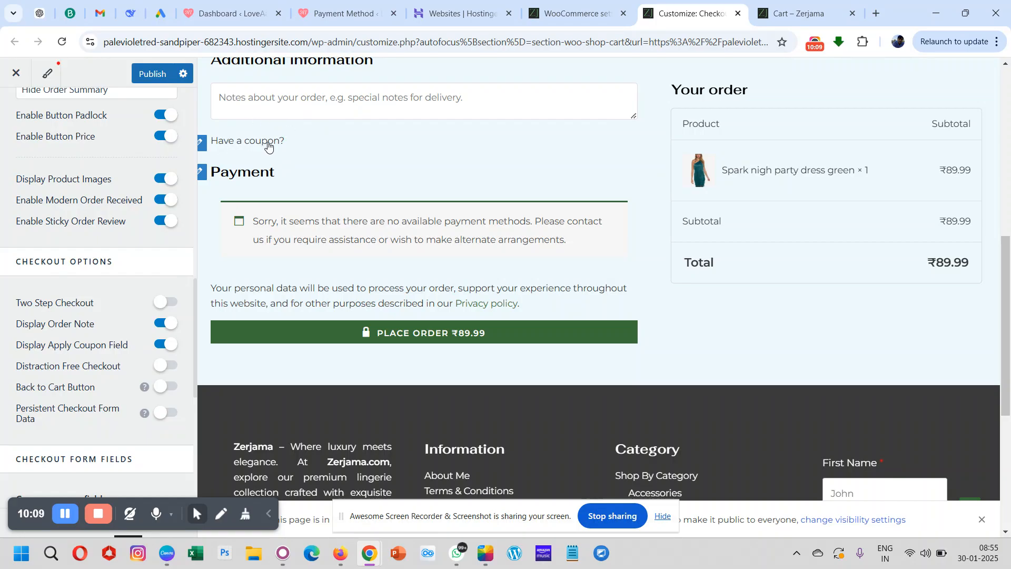
- Turn Display Apply Coupon Field off to check the checkout form without the coupon prompt, and turn it back on
{"action": "left_click", "coordinate": [169, 349]}
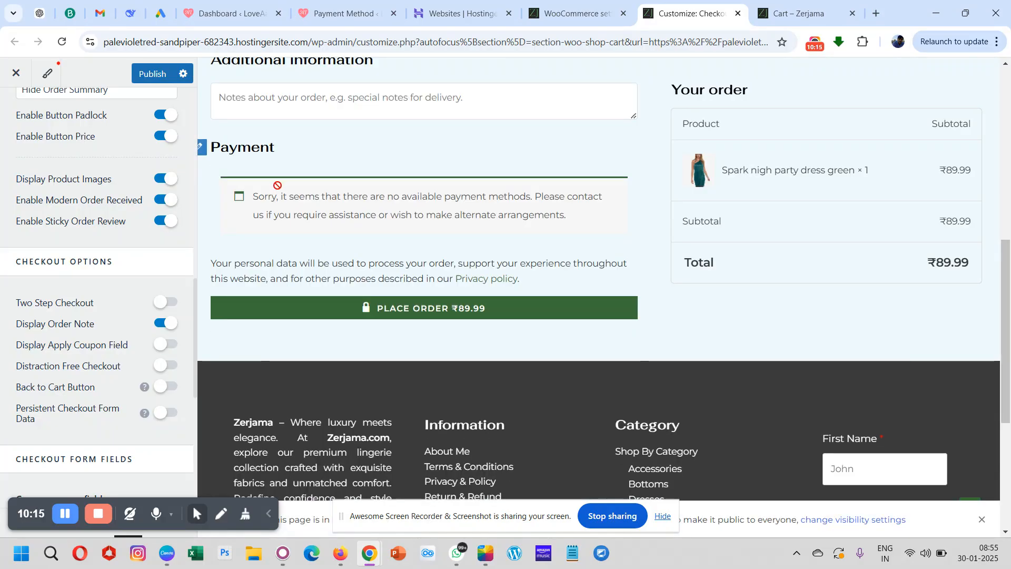
{"action": "scroll", "coordinate": [280, 184], "scroll_direction": "down", "scroll_amount": 4}
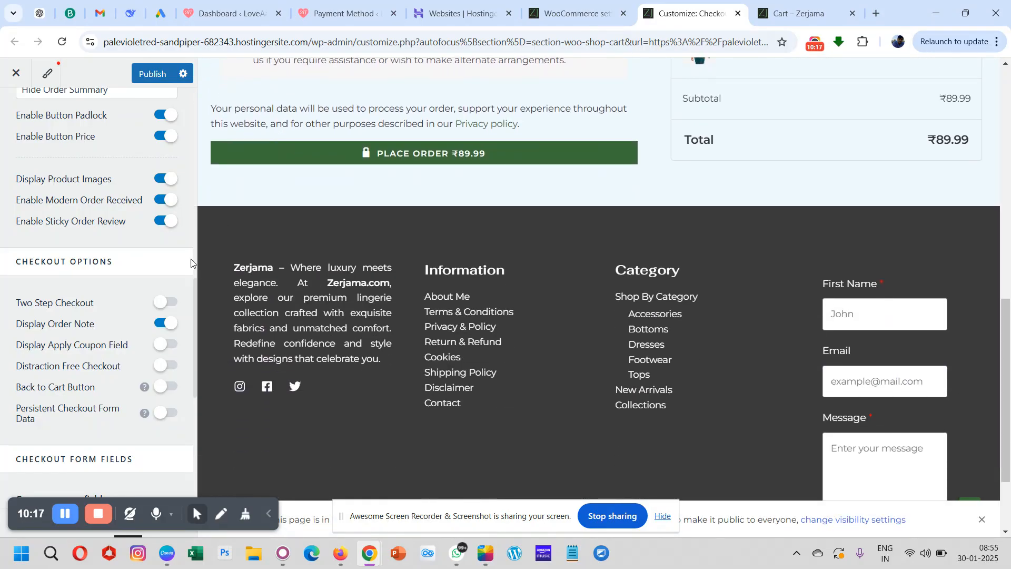
{"action": "left_click", "coordinate": [161, 345]}
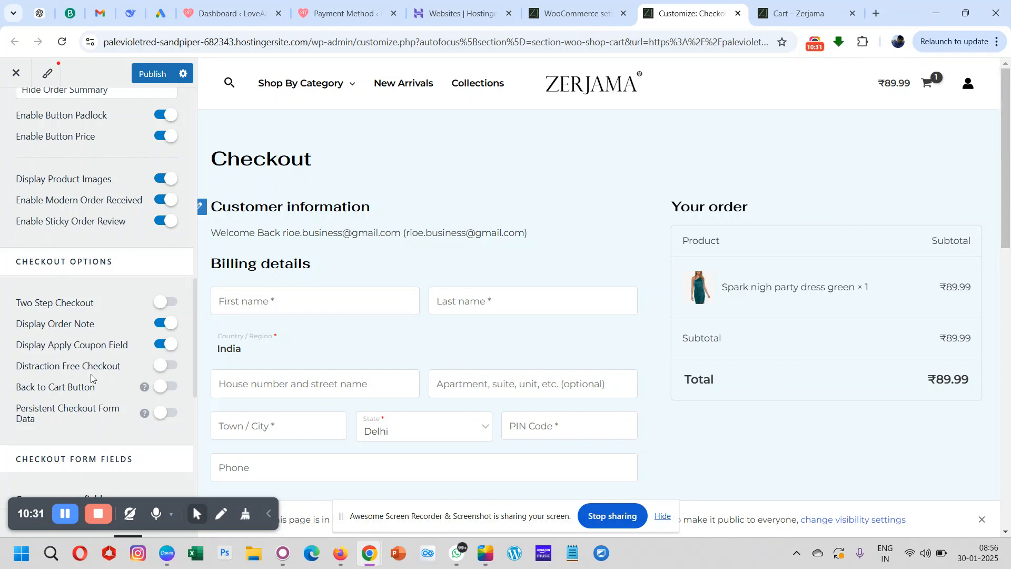
- Turn on Distraction Free Checkout, check the simplified header and footer in the preview, and dismiss the page visibility notice
{"action": "scroll", "coordinate": [91, 377], "scroll_direction": "down", "scroll_amount": 1}
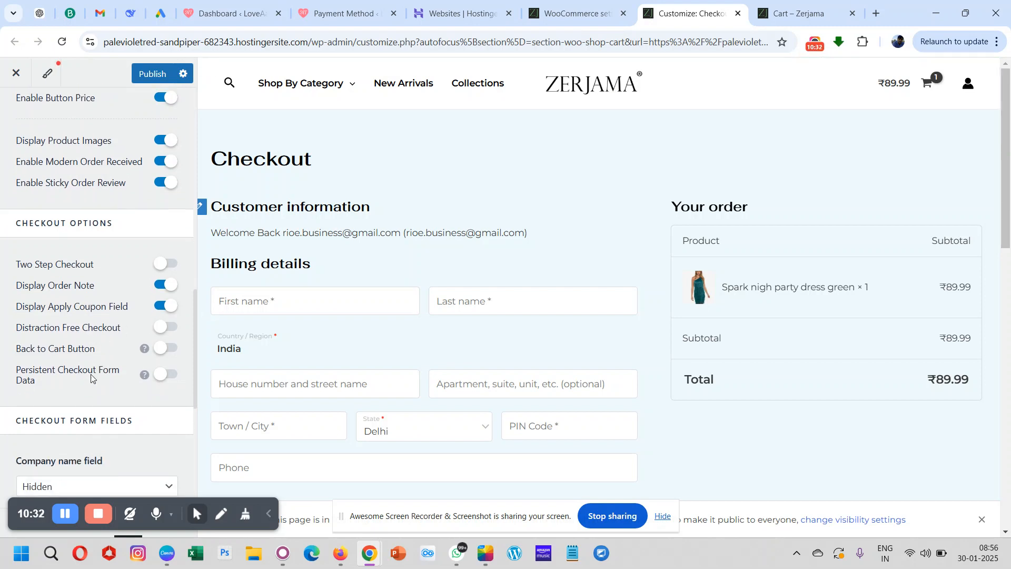
{"action": "left_click", "coordinate": [163, 320]}
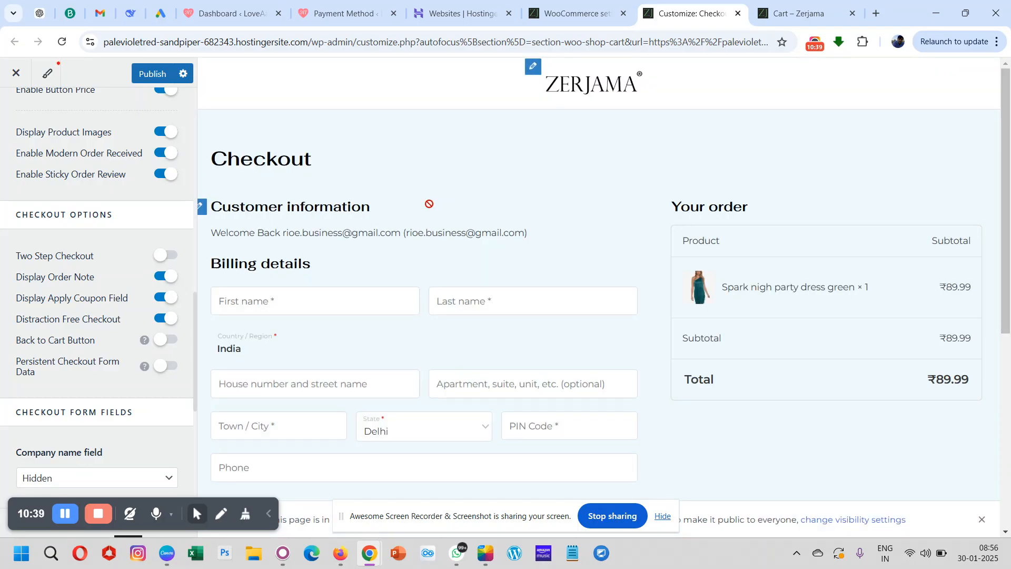
{"action": "scroll", "coordinate": [429, 204], "scroll_direction": "down", "scroll_amount": 7}
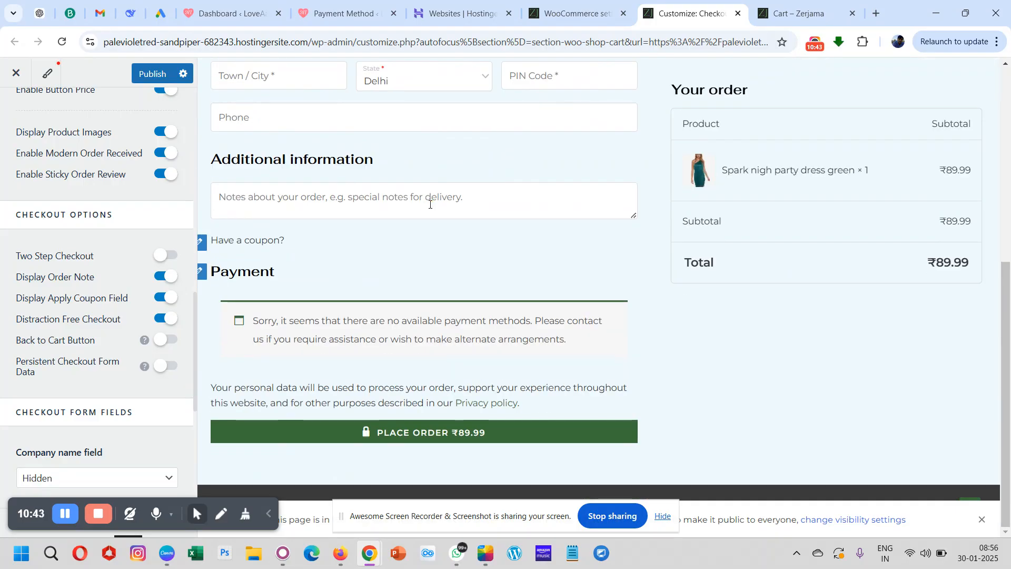
{"action": "left_click", "coordinate": [983, 522]}
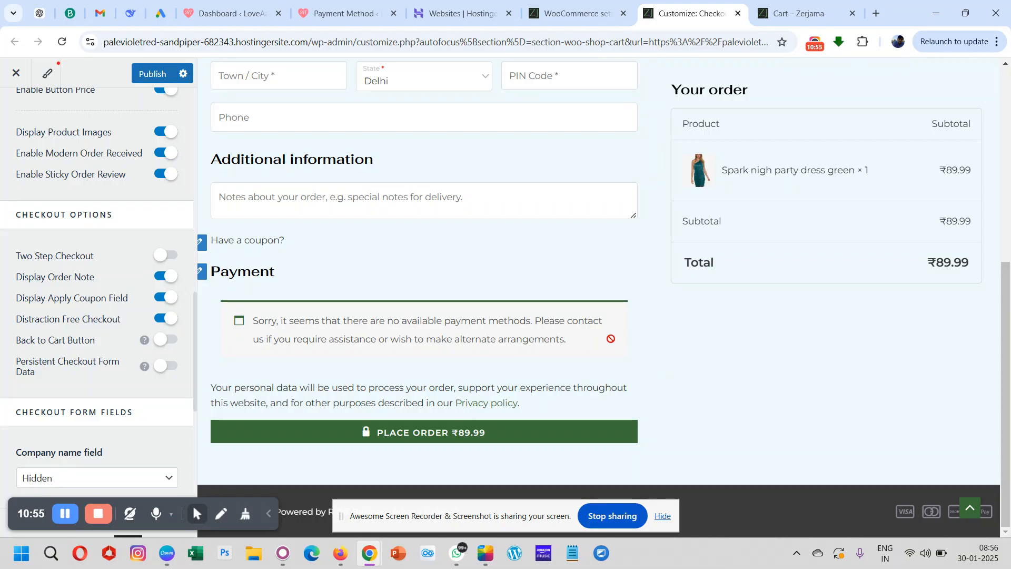
- Turn on the Back to Cart Button and check its link below the Place Order button in the preview
{"action": "left_click", "coordinate": [161, 340]}
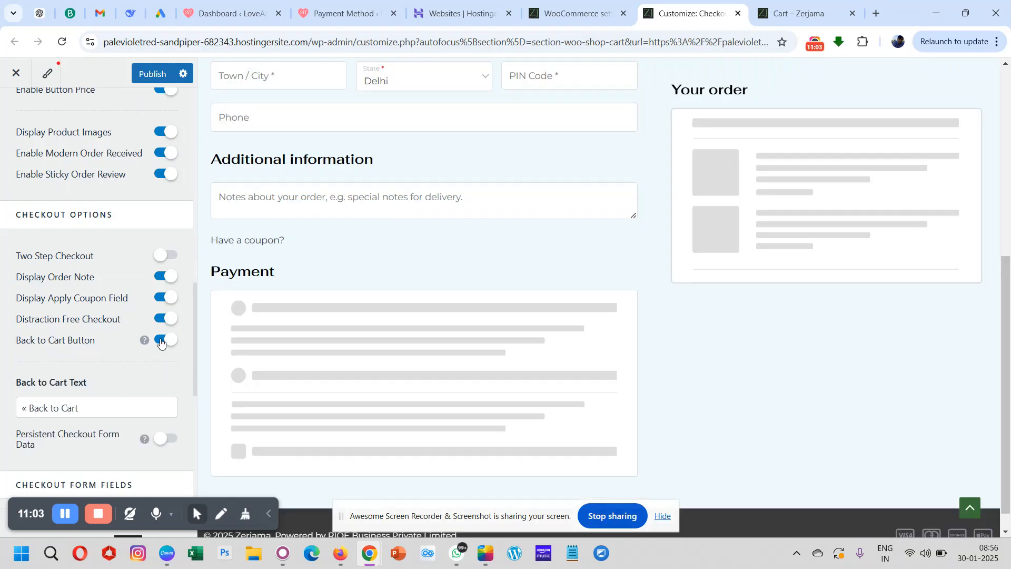
{"action": "scroll", "coordinate": [388, 306], "scroll_direction": "down", "scroll_amount": 1}
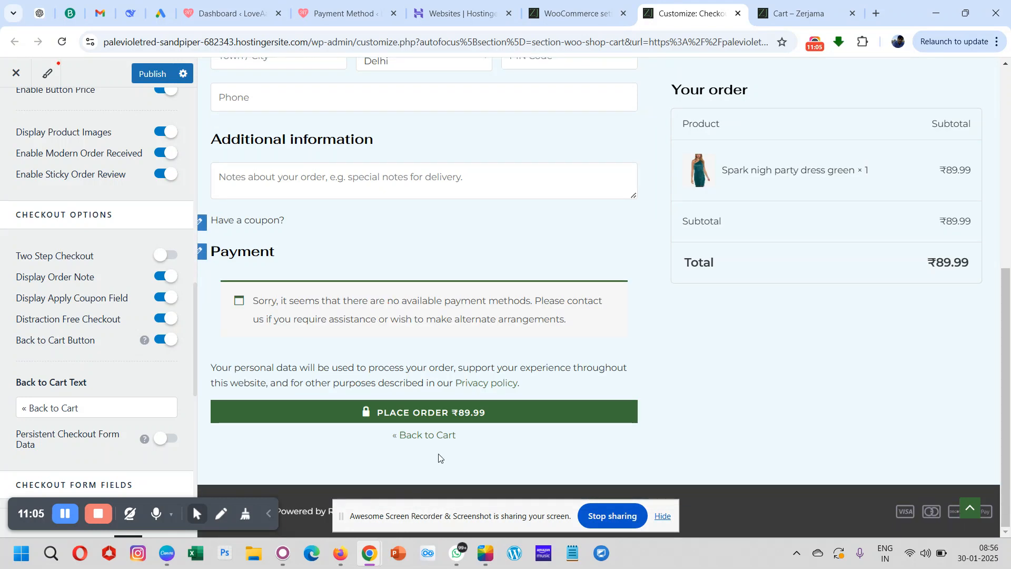
{"action": "scroll", "coordinate": [430, 224], "scroll_direction": "up", "scroll_amount": 7}
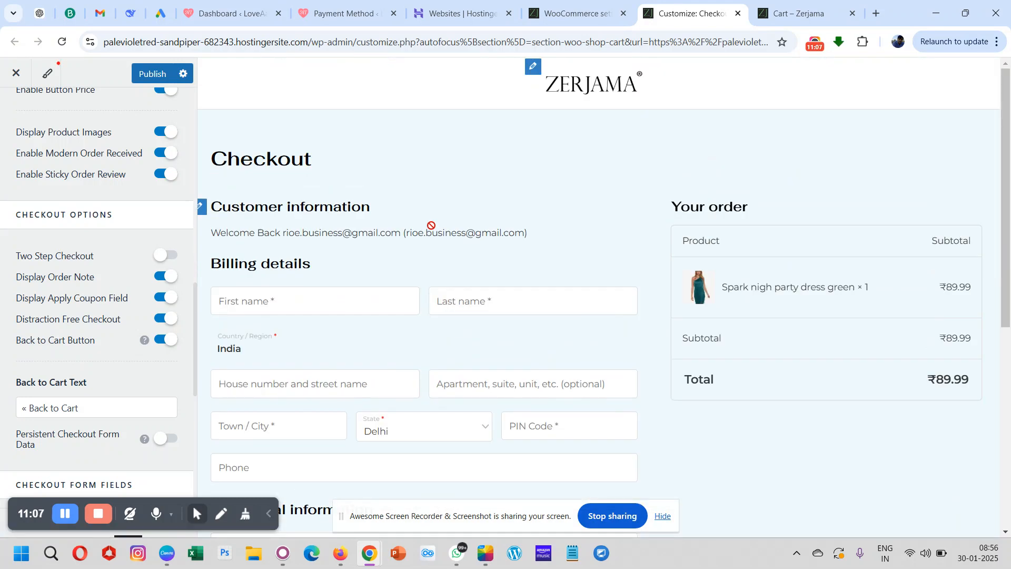
{"action": "scroll", "coordinate": [430, 226], "scroll_direction": "down", "scroll_amount": 7}
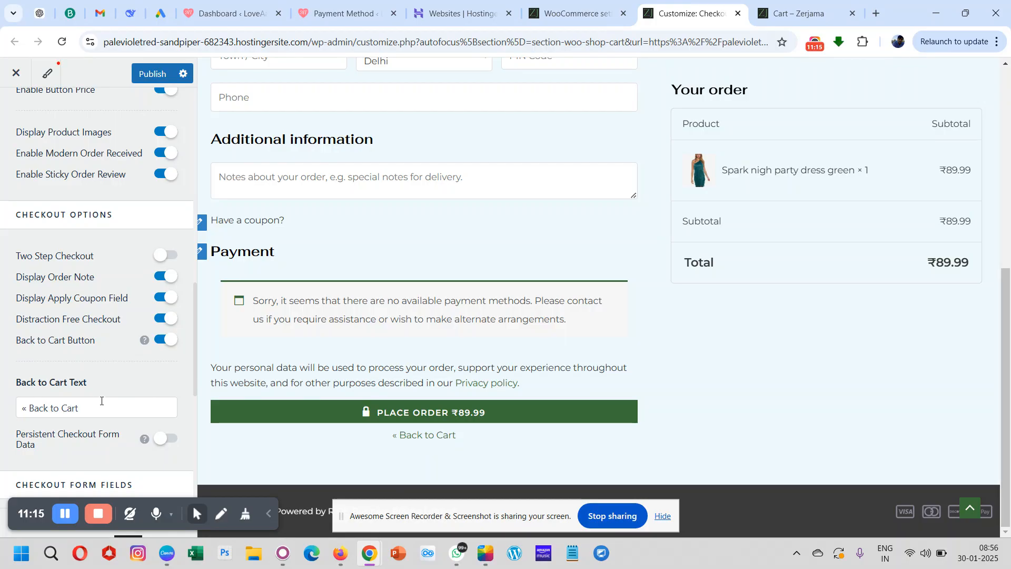
- Turn on Persistent Checkout Form Data and bring the Checkout Form Fields settings into view
{"action": "scroll", "coordinate": [115, 398], "scroll_direction": "down", "scroll_amount": 2}
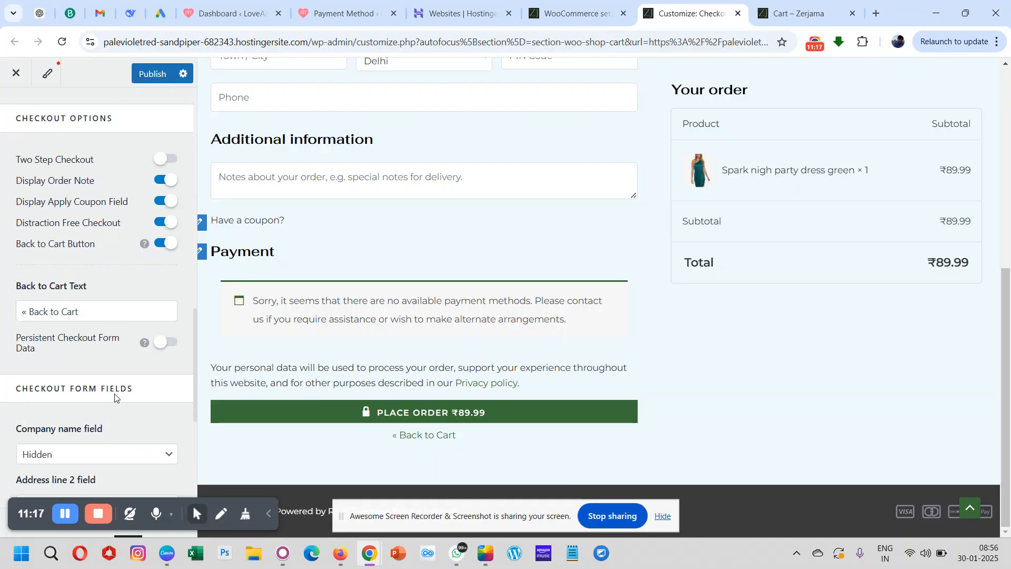
{"action": "scroll", "coordinate": [115, 398], "scroll_direction": "down", "scroll_amount": 1}
{"action": "mouse_move", "coordinate": [146, 324]}
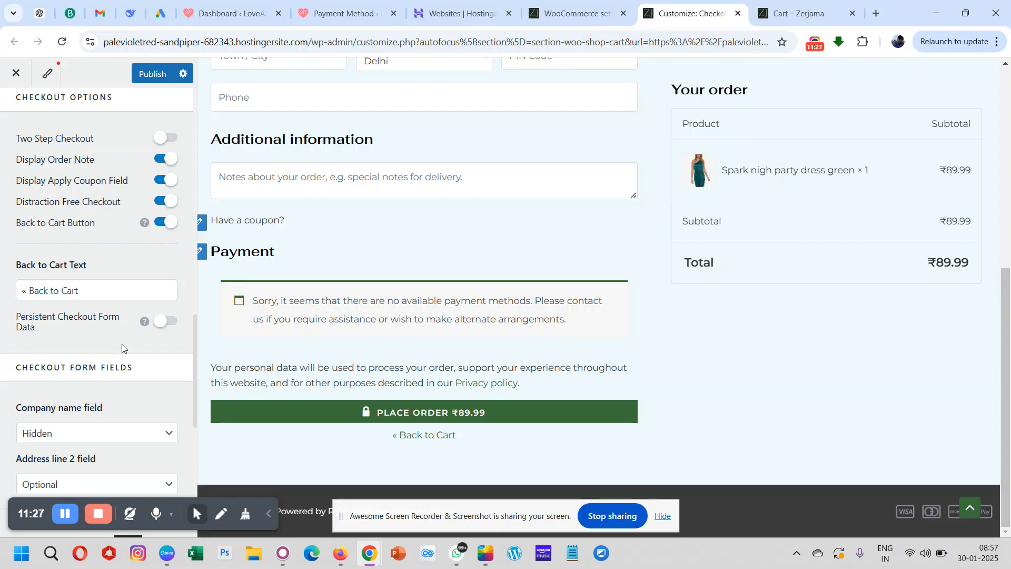
{"action": "left_click", "coordinate": [163, 322]}
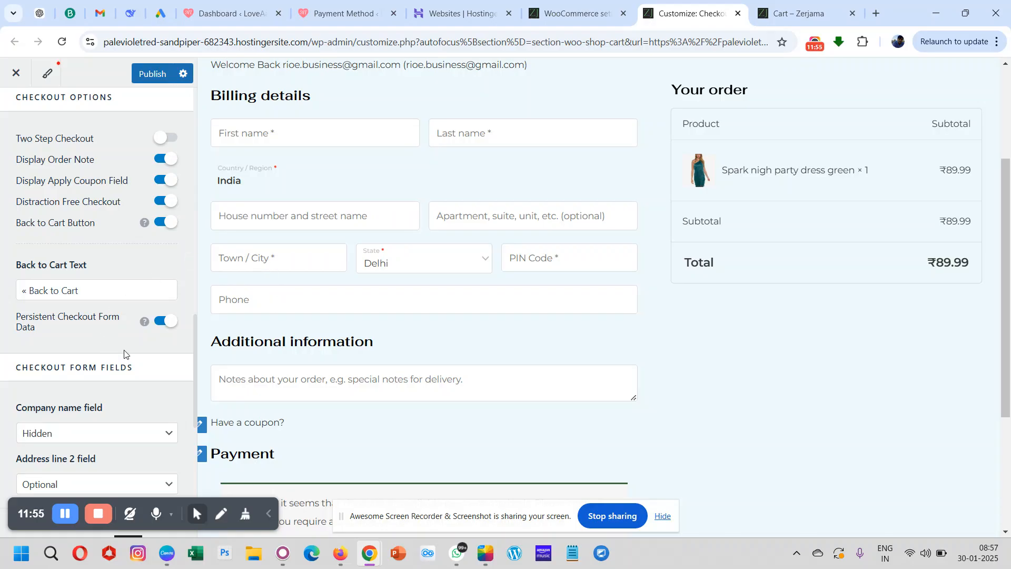
{"action": "scroll", "coordinate": [125, 354], "scroll_direction": "down", "scroll_amount": 3}
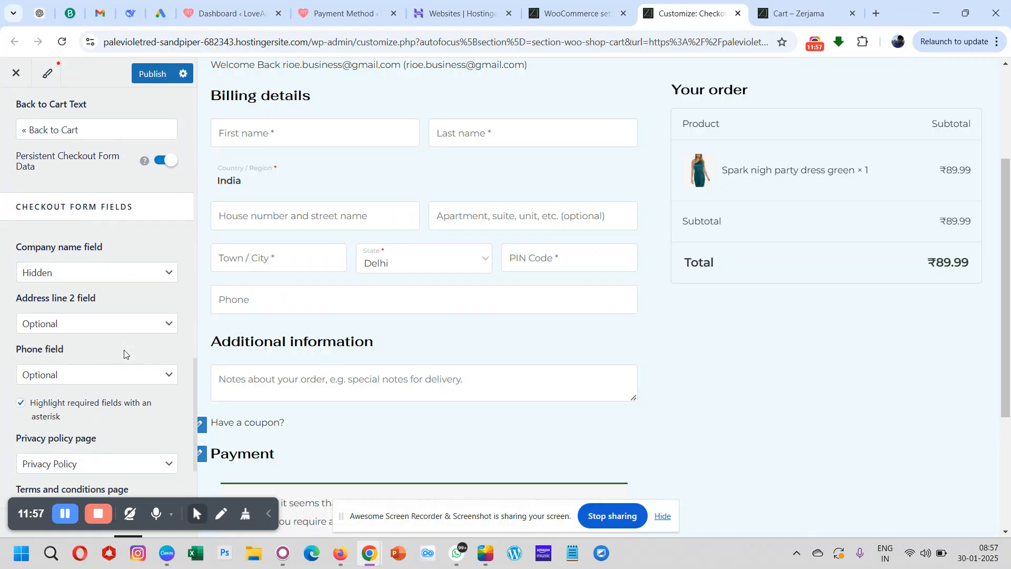
- Review the Checkout Form Fields settings and the privacy text in the preview, and set the Terms and conditions page to Privacy & Policy
{"action": "scroll", "coordinate": [125, 354], "scroll_direction": "down", "scroll_amount": 1}
{"action": "scroll", "coordinate": [359, 218], "scroll_direction": "up", "scroll_amount": 2}
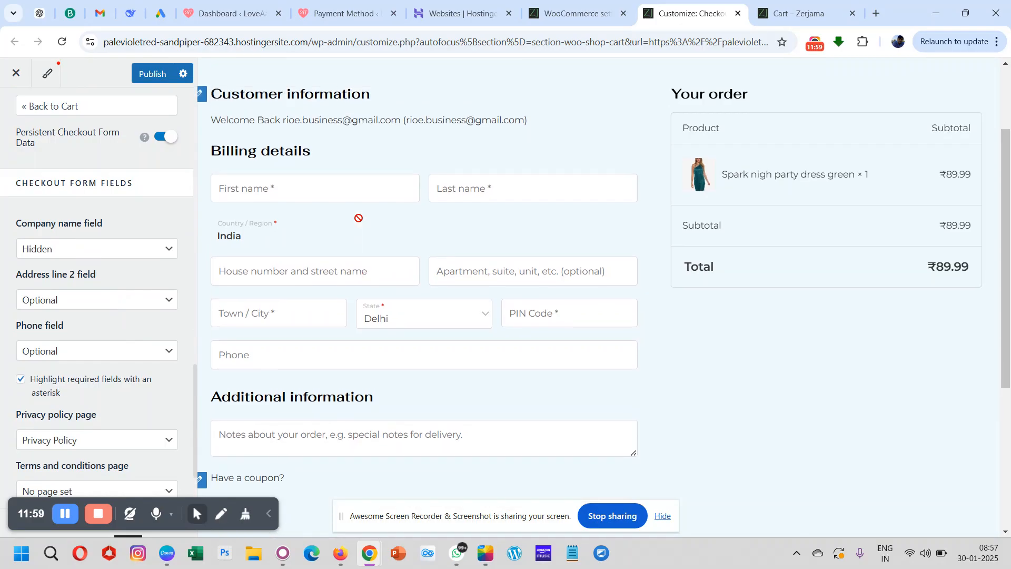
{"action": "scroll", "coordinate": [359, 218], "scroll_direction": "down", "scroll_amount": 2}
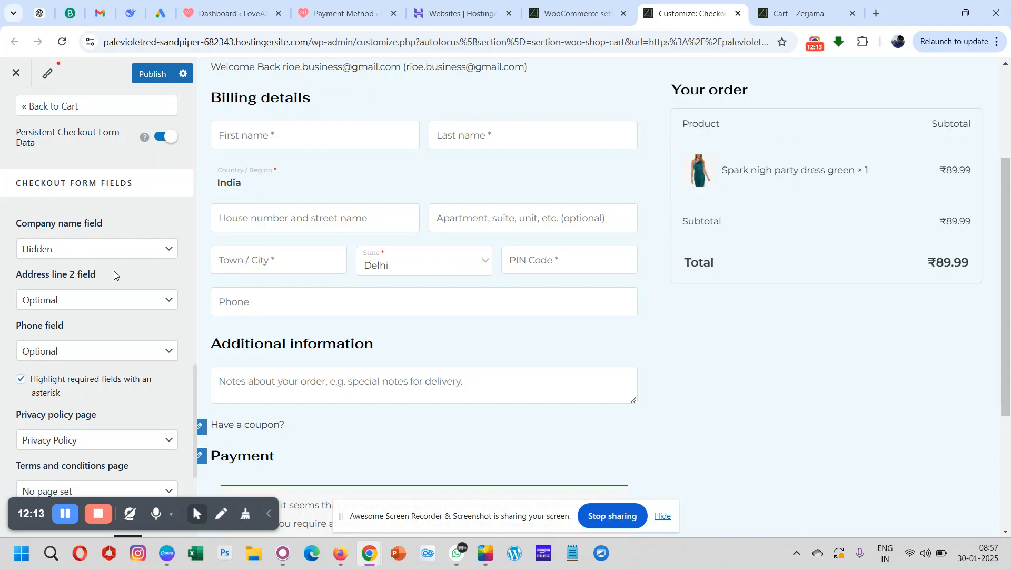
{"action": "scroll", "coordinate": [114, 270], "scroll_direction": "down", "scroll_amount": 1}
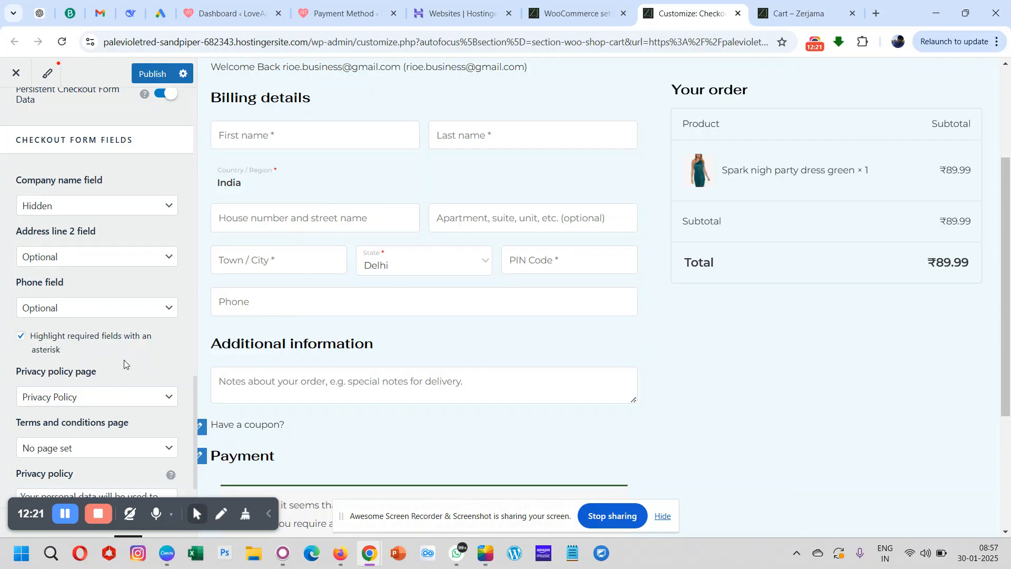
{"action": "scroll", "coordinate": [104, 364], "scroll_direction": "down", "scroll_amount": 1}
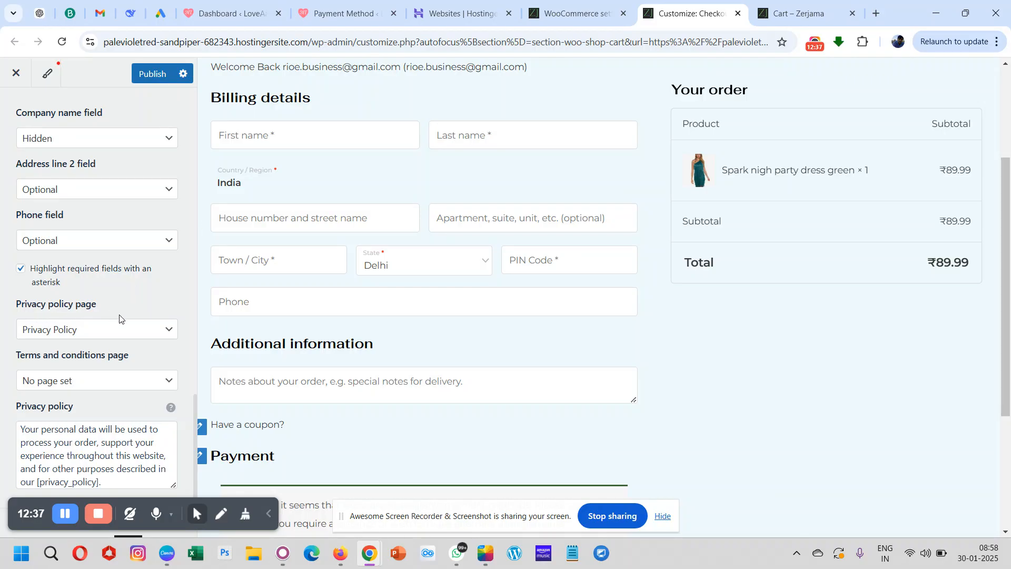
{"action": "scroll", "coordinate": [468, 304], "scroll_direction": "down", "scroll_amount": 3}
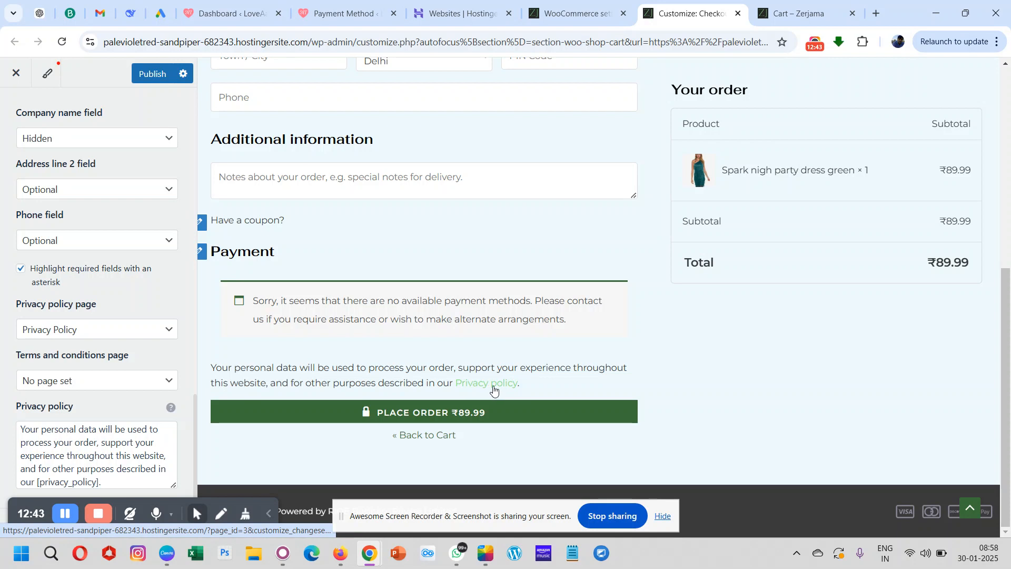
{"action": "left_click", "coordinate": [96, 386]}
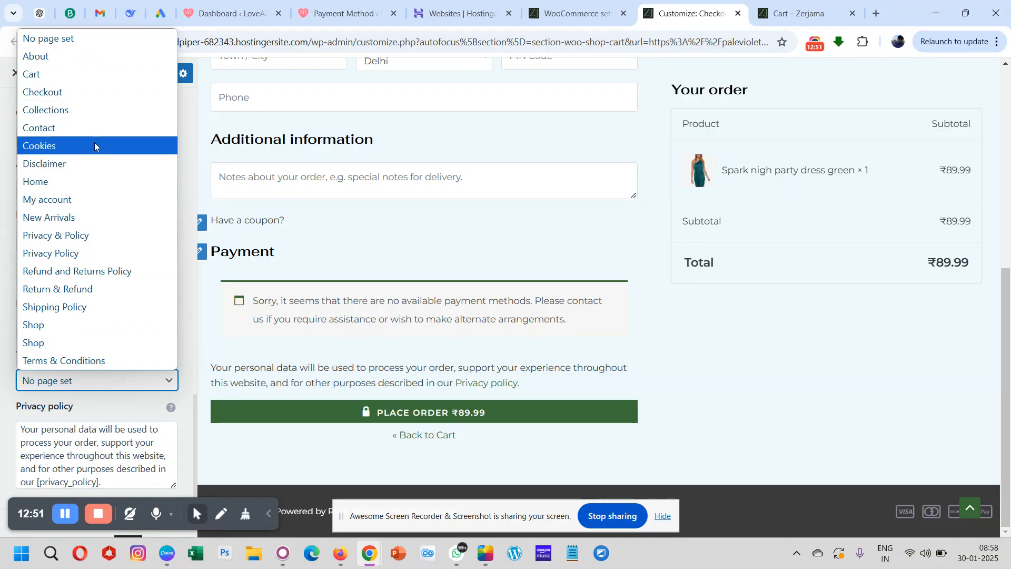
{"action": "left_click", "coordinate": [89, 240]}
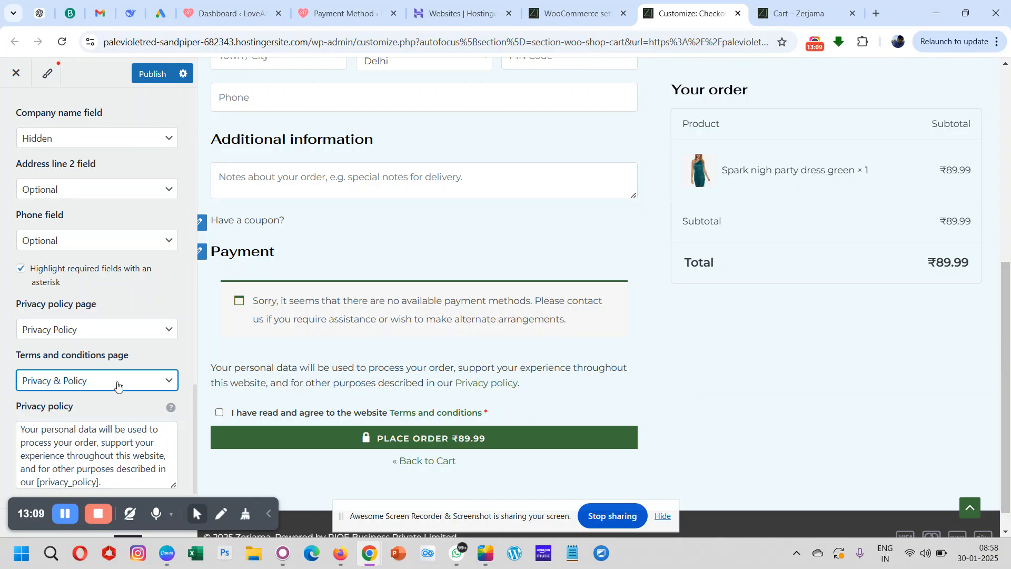
{"action": "scroll", "coordinate": [118, 385], "scroll_direction": "down", "scroll_amount": 1}
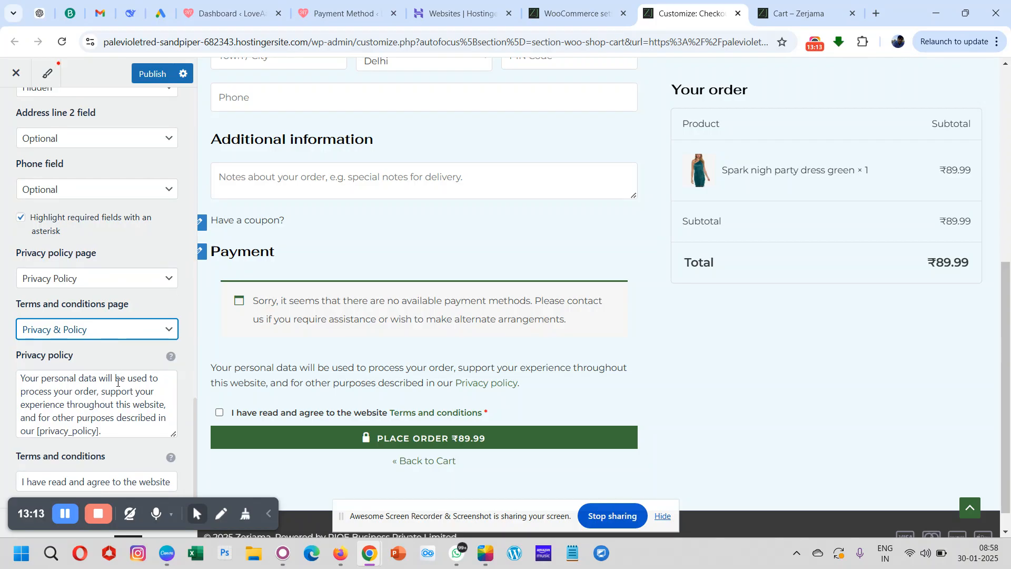
- Bring up the design settings of the Checkout section
{"action": "scroll", "coordinate": [113, 298], "scroll_direction": "up", "scroll_amount": 15}
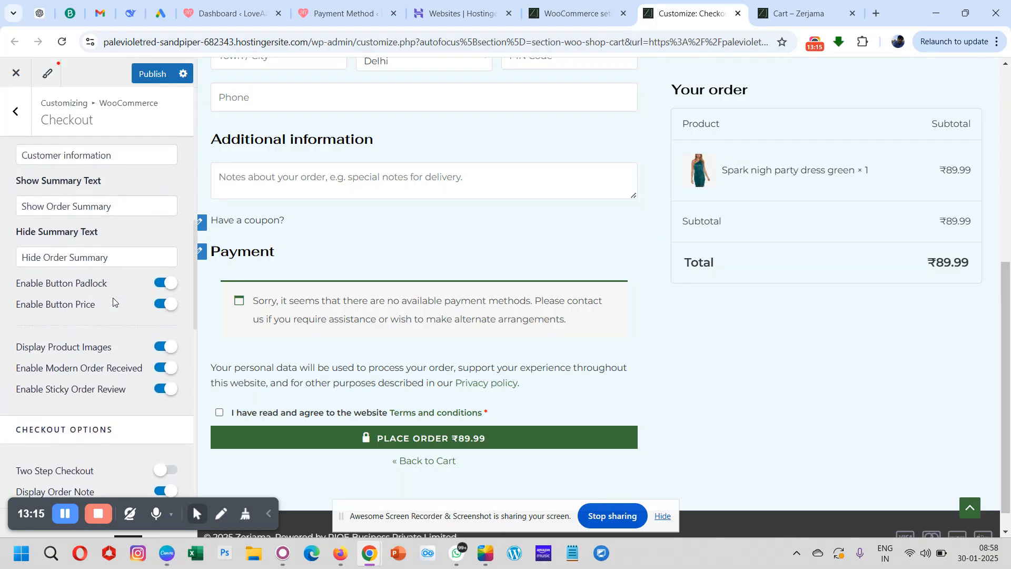
{"action": "scroll", "coordinate": [112, 298], "scroll_direction": "up", "scroll_amount": 2}
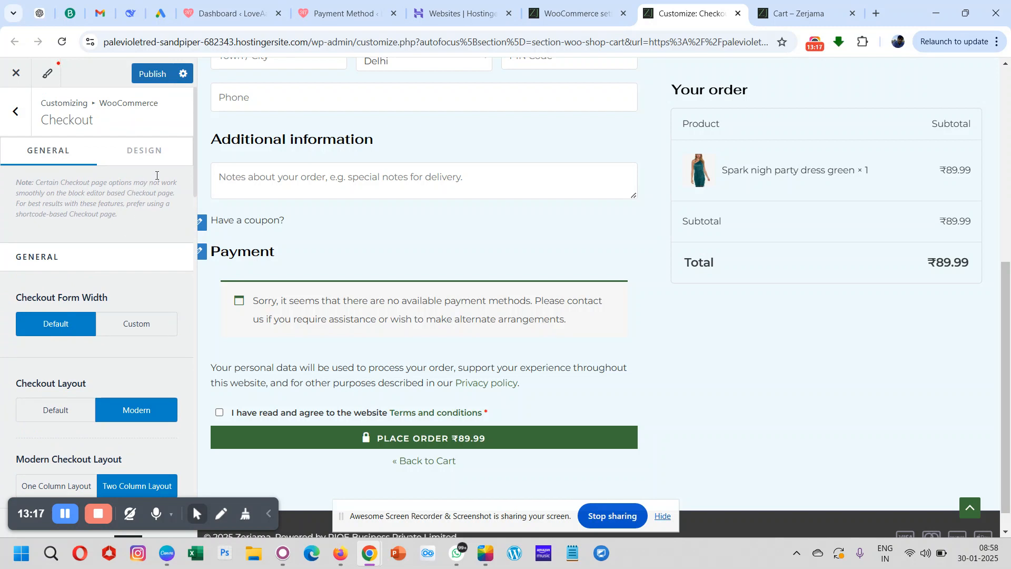
{"action": "left_click", "coordinate": [138, 153]}
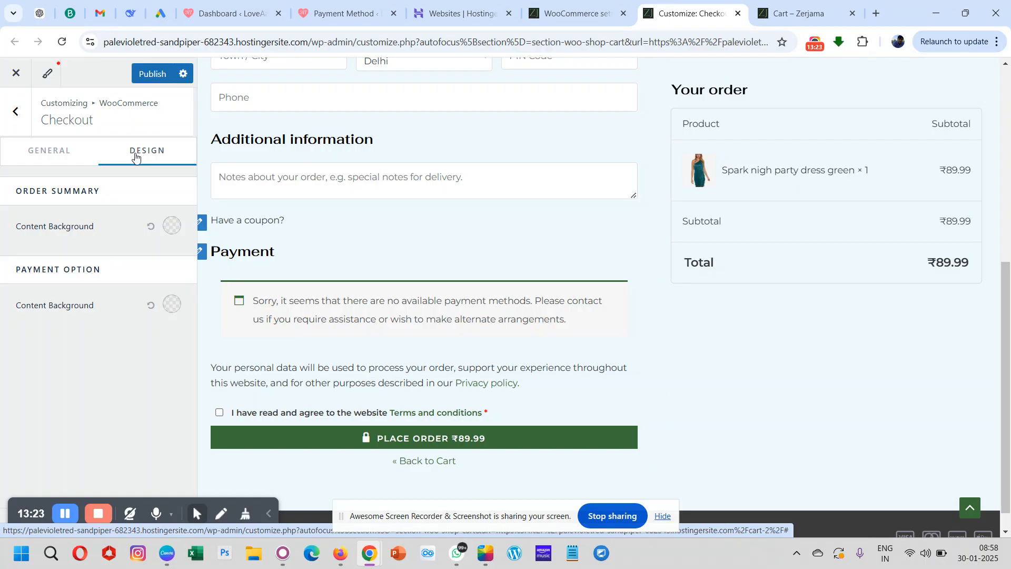
- Try the light green palette color #86EA83 as the Payment Option content background and check the checkout preview
{"action": "left_click", "coordinate": [173, 306]}
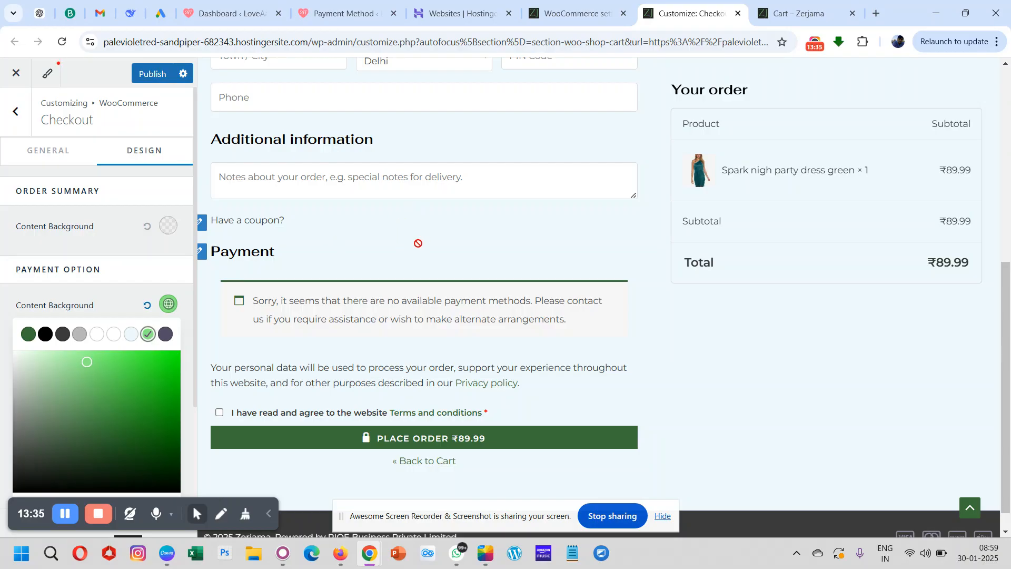
{"action": "scroll", "coordinate": [405, 227], "scroll_direction": "up", "scroll_amount": 7}
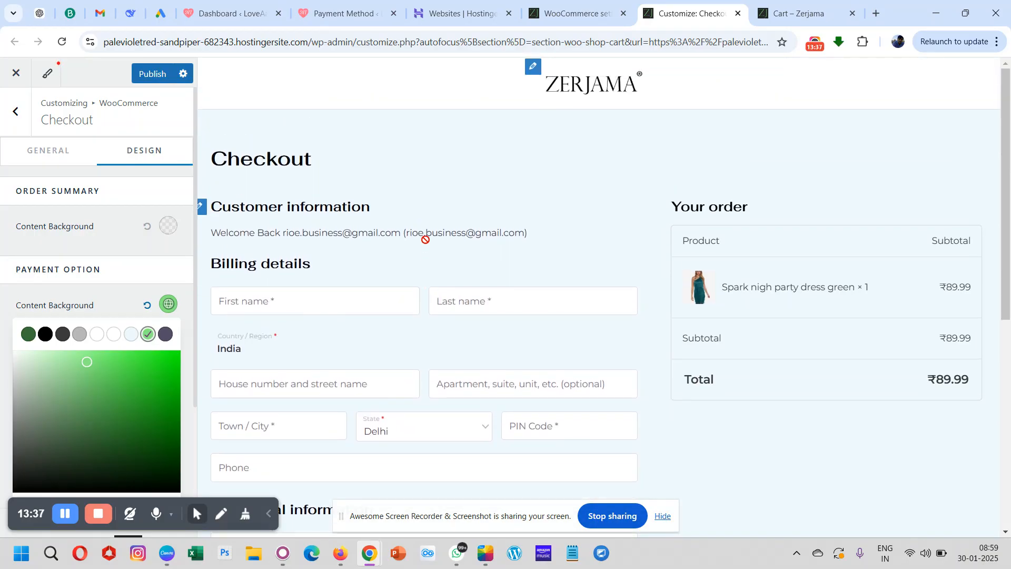
{"action": "scroll", "coordinate": [425, 238], "scroll_direction": "down", "scroll_amount": 7}
{"action": "scroll", "coordinate": [105, 391], "scroll_direction": "down", "scroll_amount": 3}
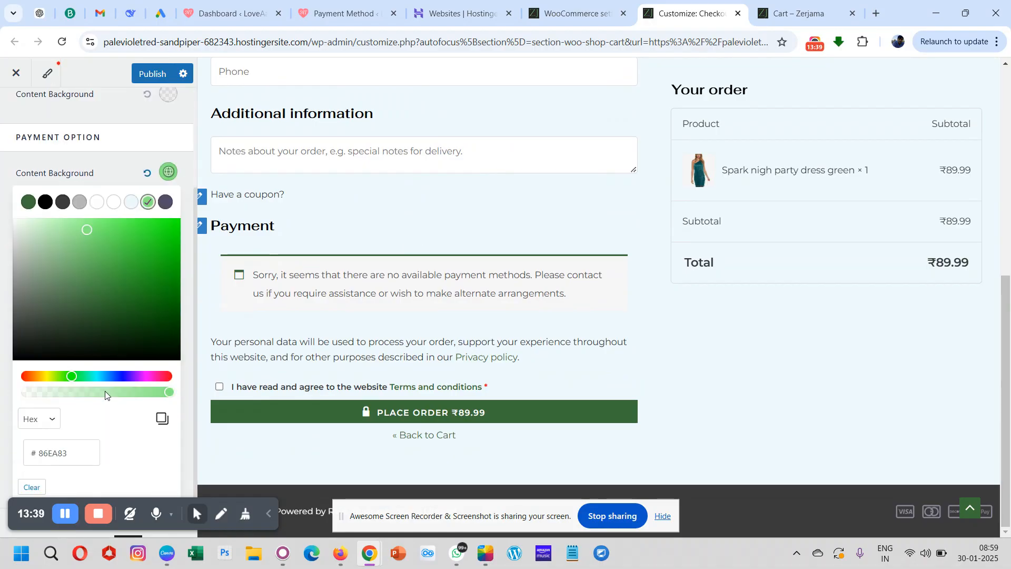
{"action": "left_click", "coordinate": [98, 166]}
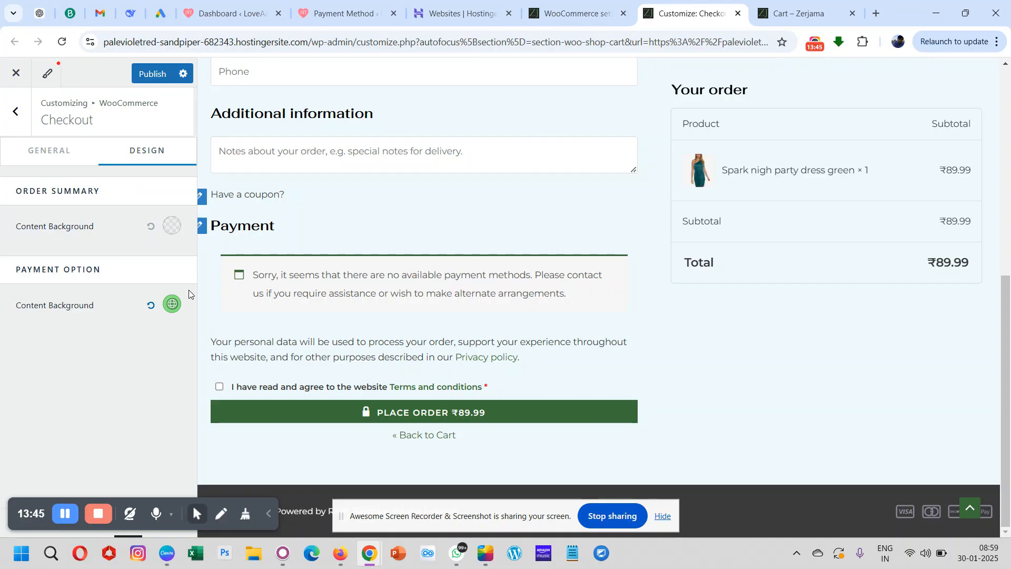
{"action": "scroll", "coordinate": [424, 289], "scroll_direction": "down", "scroll_amount": 7}
- Reset the Payment Option content background to its default
{"action": "left_click", "coordinate": [172, 305]}
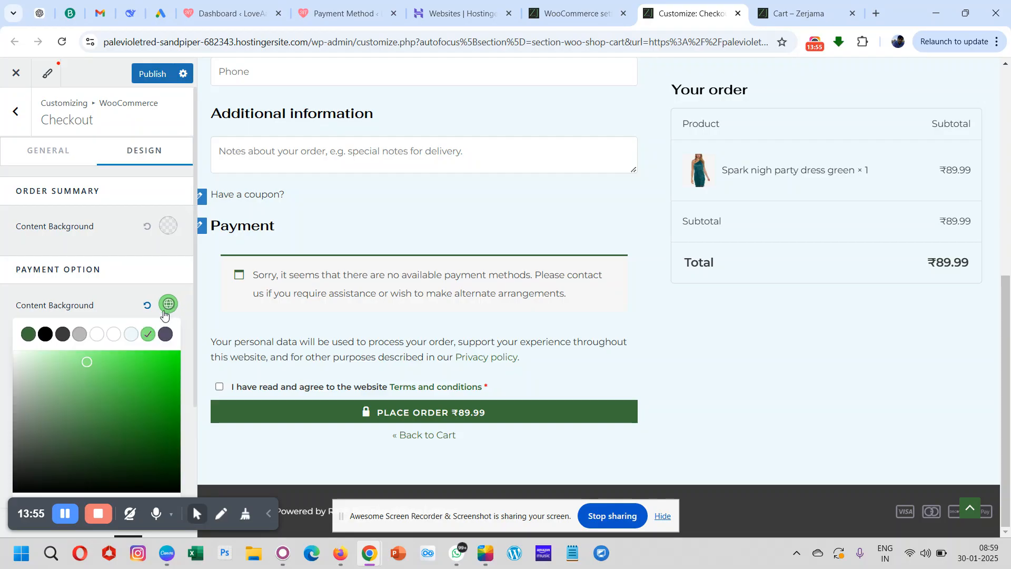
{"action": "left_click", "coordinate": [148, 309]}
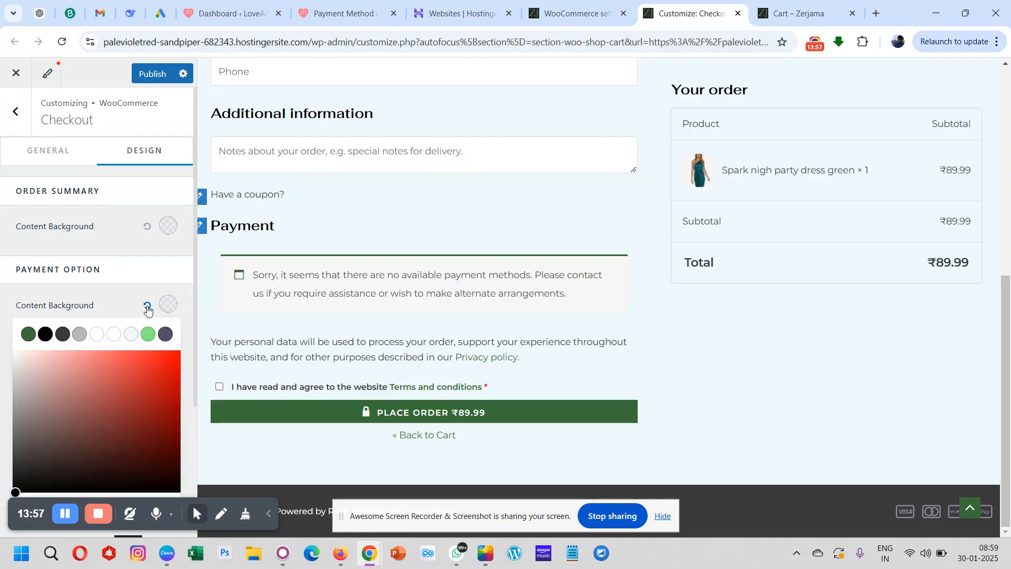
{"action": "left_click", "coordinate": [127, 301]}
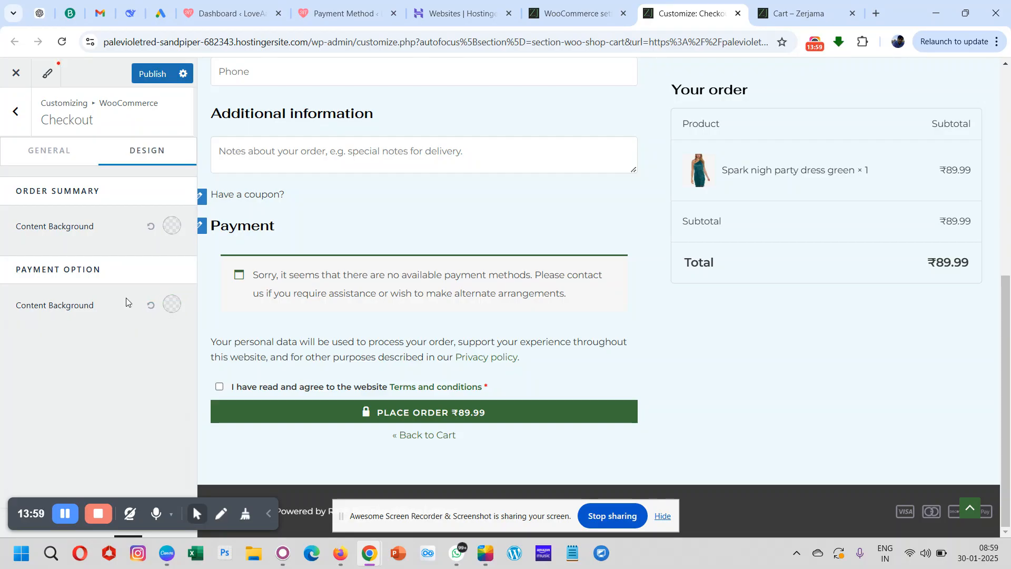
- Try gray as the Order Summary content background, compare it in the preview, and settle on white
{"action": "left_click", "coordinate": [173, 228]}
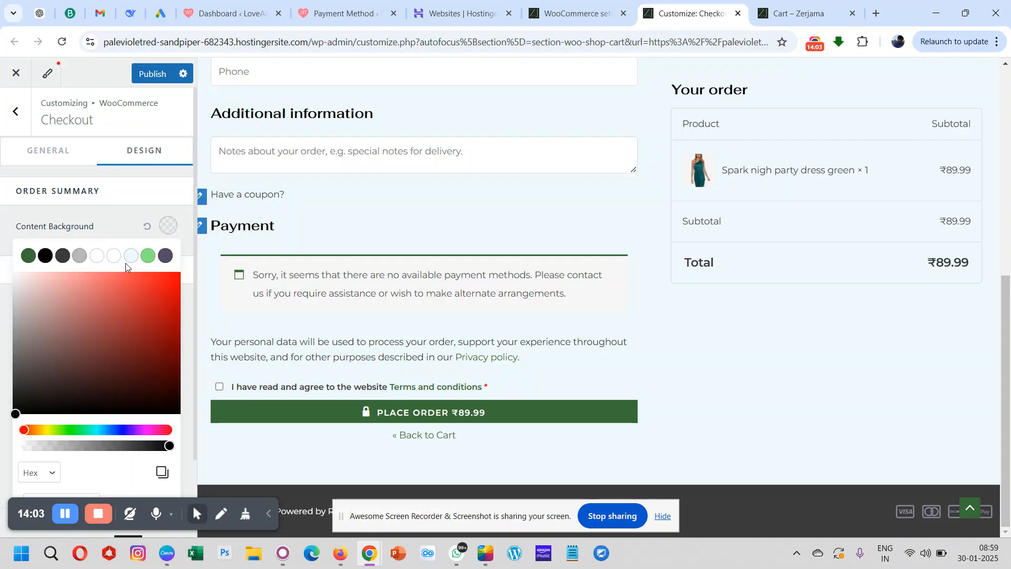
{"action": "left_click", "coordinate": [80, 256]}
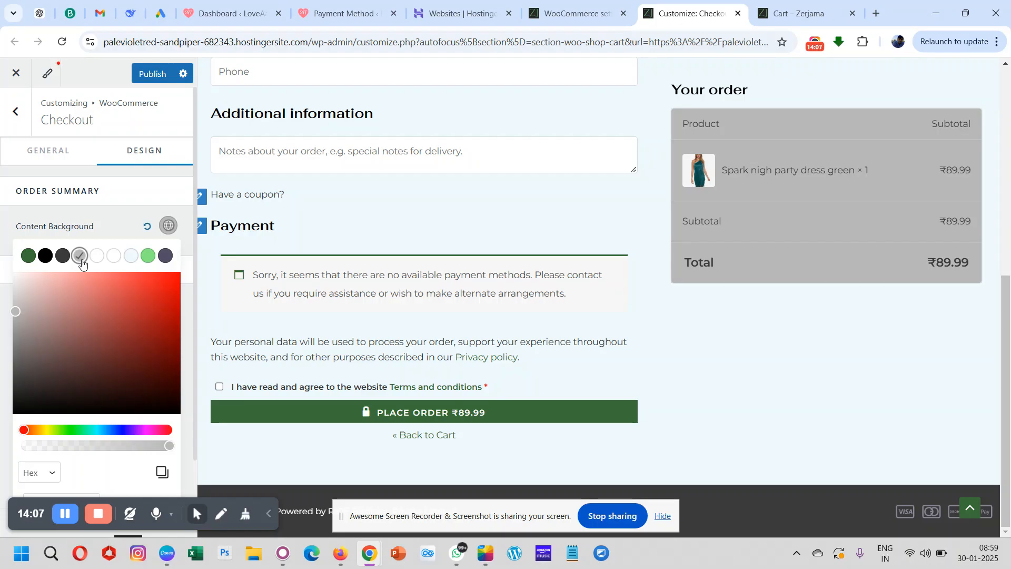
{"action": "scroll", "coordinate": [769, 251], "scroll_direction": "up", "scroll_amount": 6}
{"action": "scroll", "coordinate": [770, 251], "scroll_direction": "down", "scroll_amount": 5}
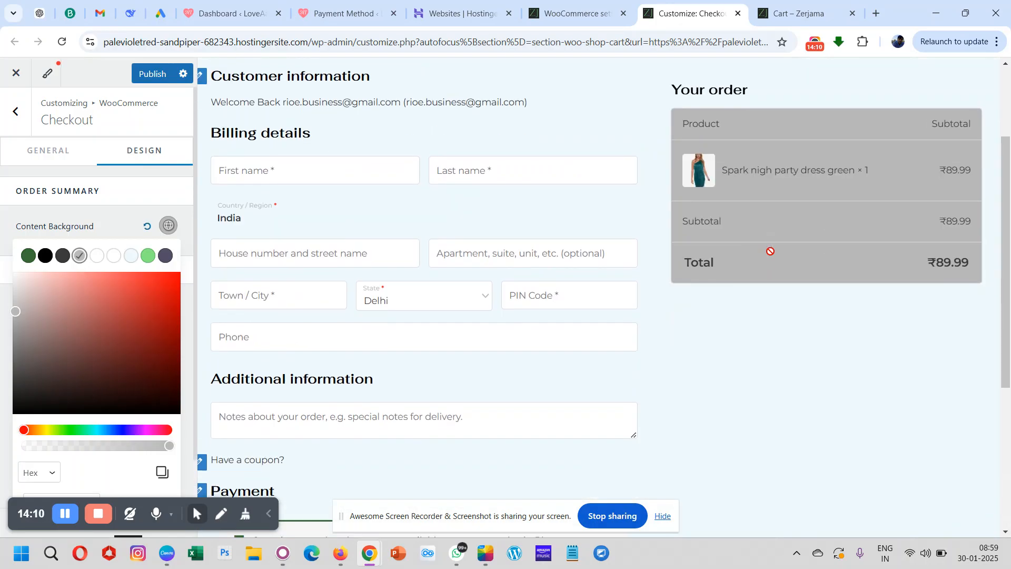
{"action": "left_click", "coordinate": [96, 261]}
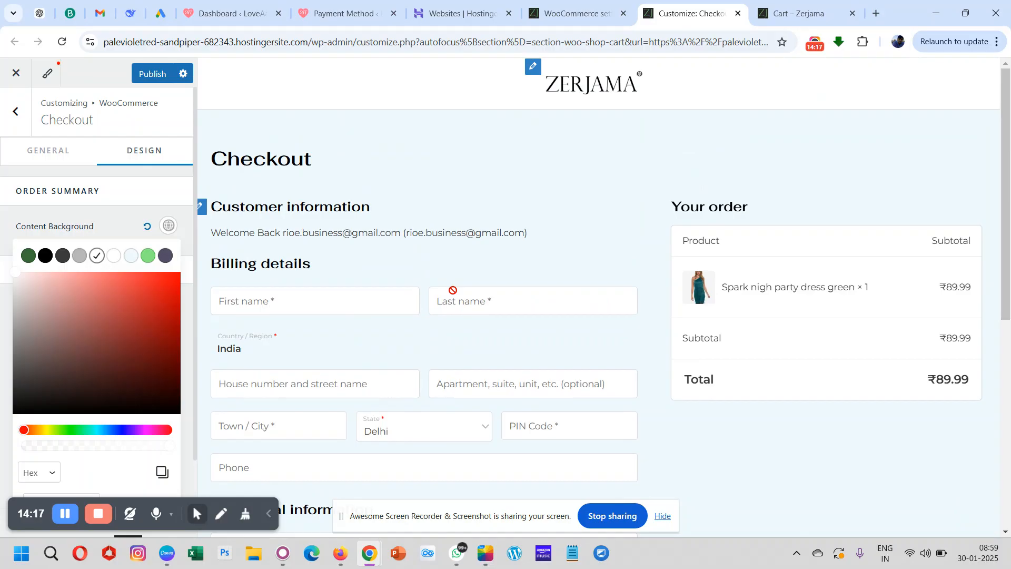
{"action": "left_click", "coordinate": [123, 204]}
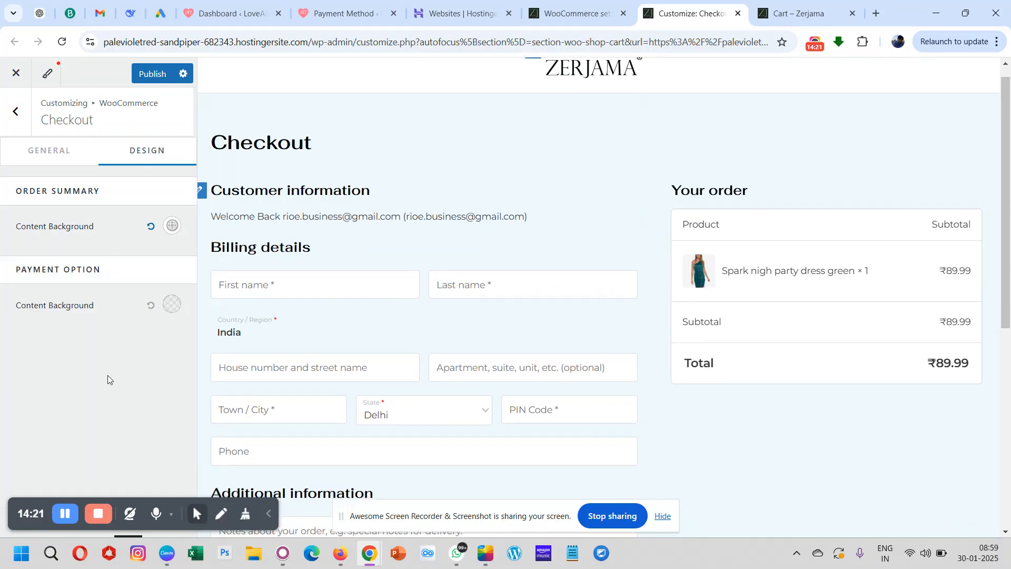
- Publish the checkout changes and open the My Account settings under WooCommerce
{"action": "scroll", "coordinate": [394, 299], "scroll_direction": "down", "scroll_amount": 6}
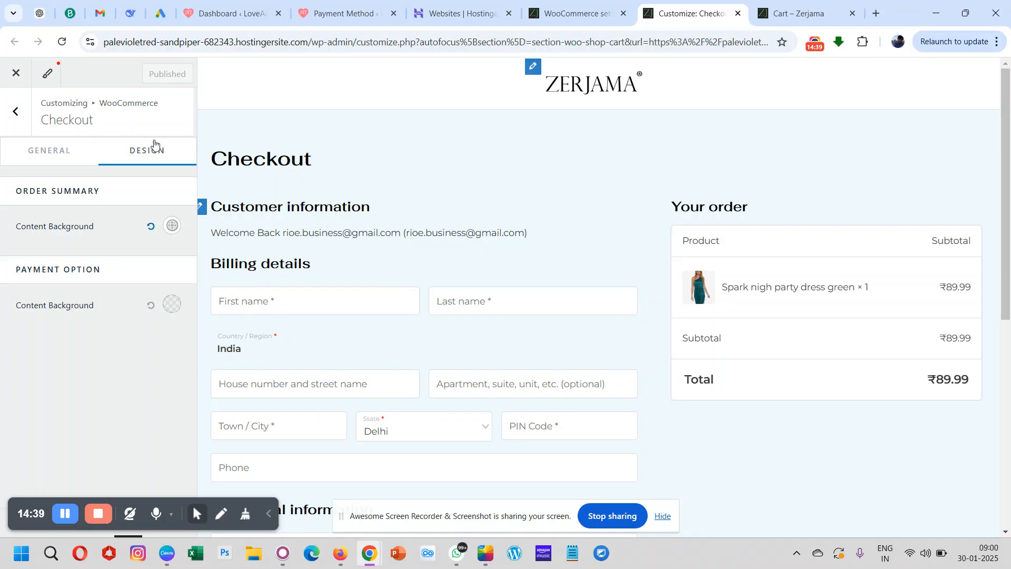
{"action": "left_click", "coordinate": [13, 113]}
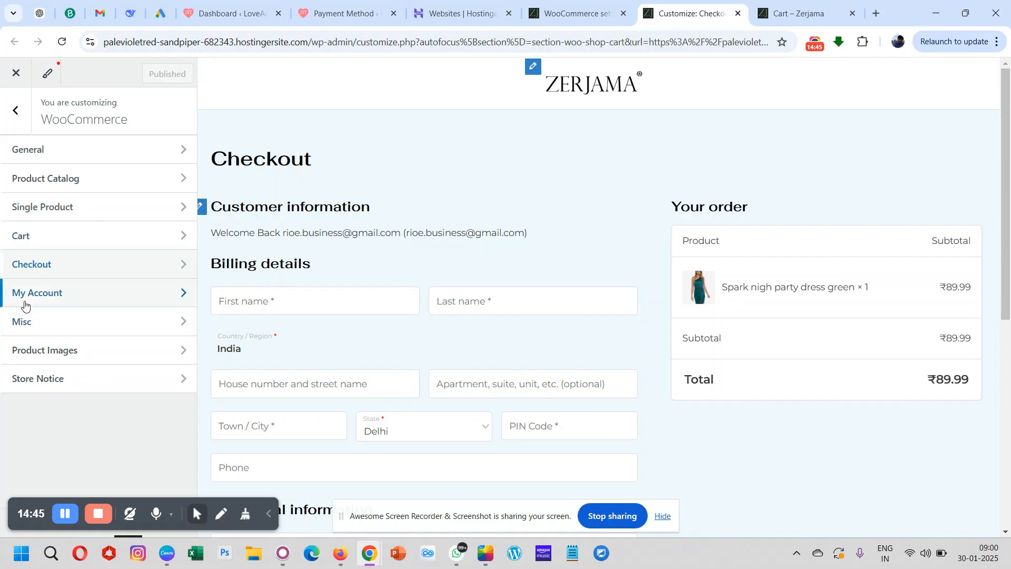
{"action": "left_click", "coordinate": [82, 300]}
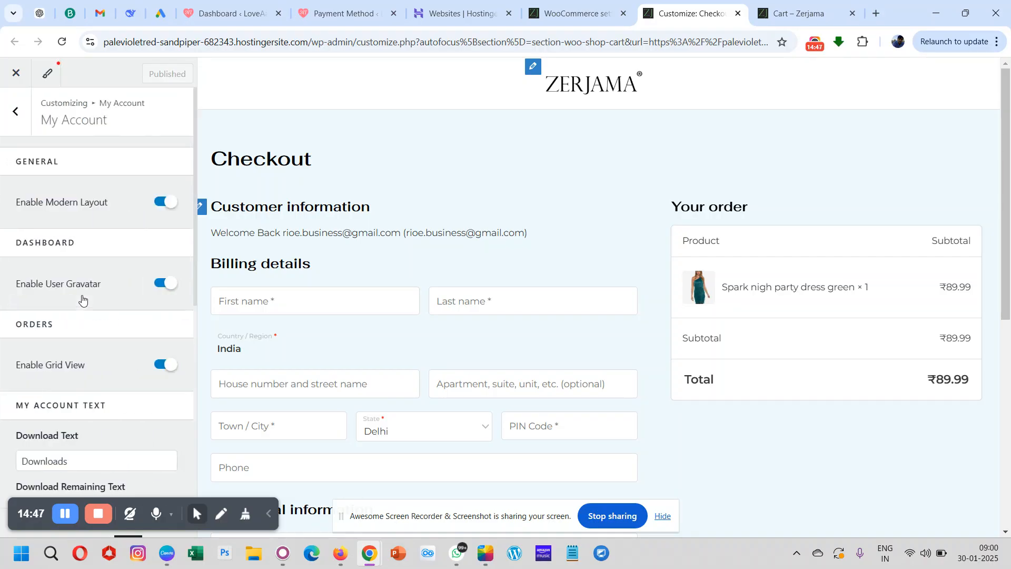
- Switch to the store's cart page, reload it, and proceed to checkout
{"action": "left_click", "coordinate": [798, 7]}
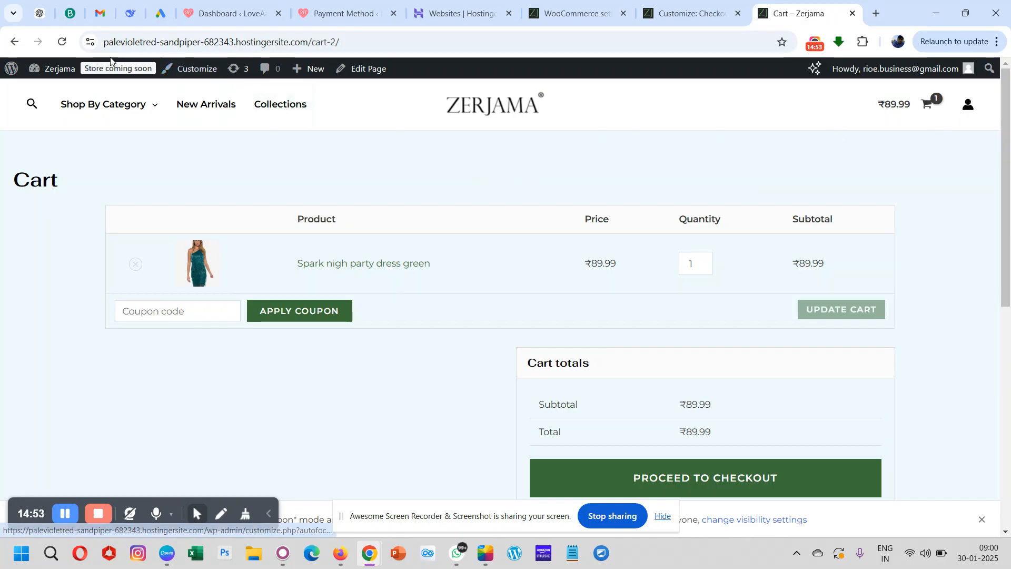
{"action": "left_click", "coordinate": [62, 46]}
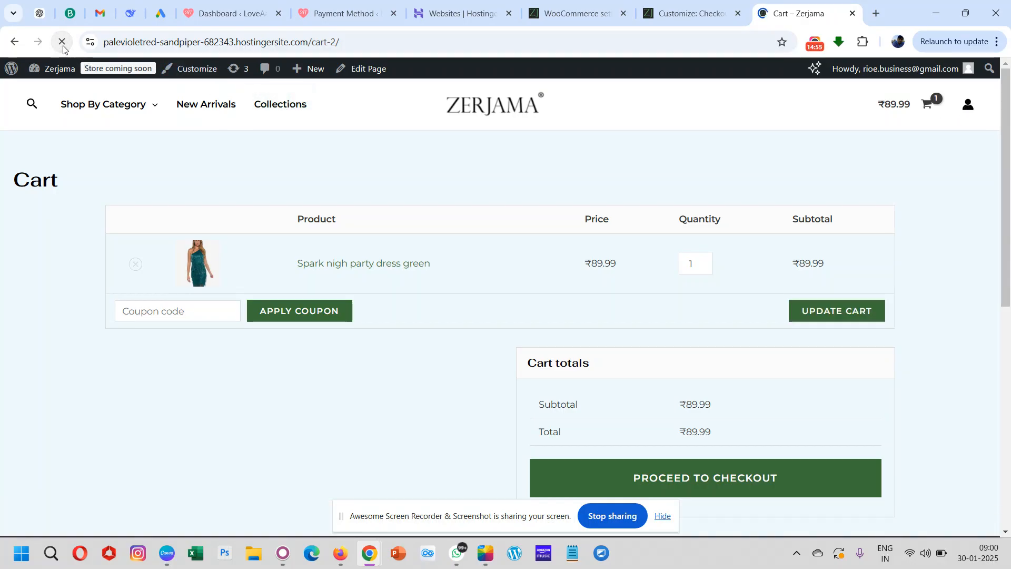
{"action": "scroll", "coordinate": [599, 279], "scroll_direction": "down", "scroll_amount": 3}
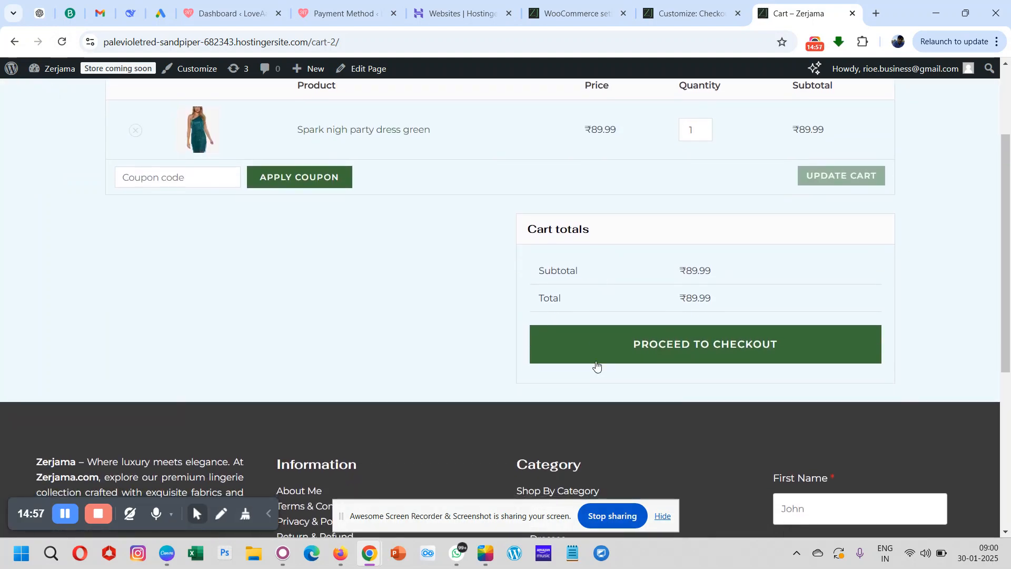
{"action": "left_click", "coordinate": [666, 362]}
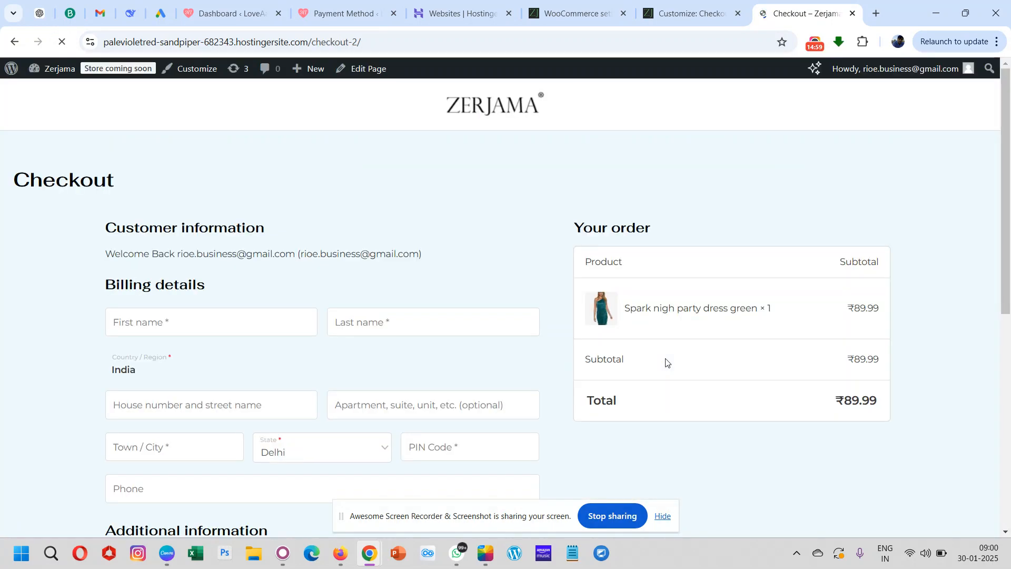
- Review the published checkout page from the billing details and order summary down to the order placement area
{"action": "scroll", "coordinate": [480, 356], "scroll_direction": "down", "scroll_amount": 6}
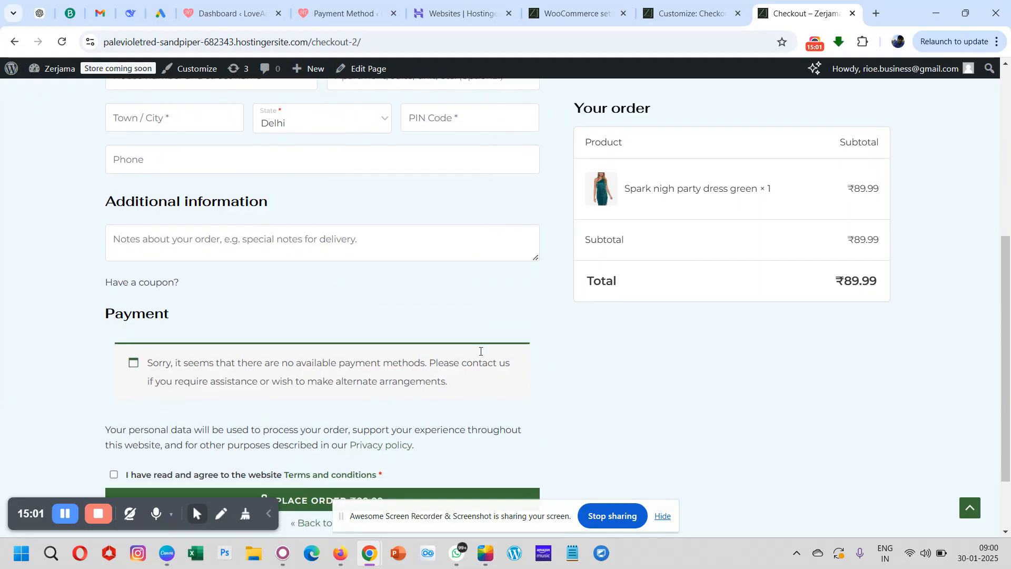
{"action": "scroll", "coordinate": [480, 356], "scroll_direction": "up", "scroll_amount": 6}
{"action": "scroll", "coordinate": [480, 355], "scroll_direction": "down", "scroll_amount": 8}
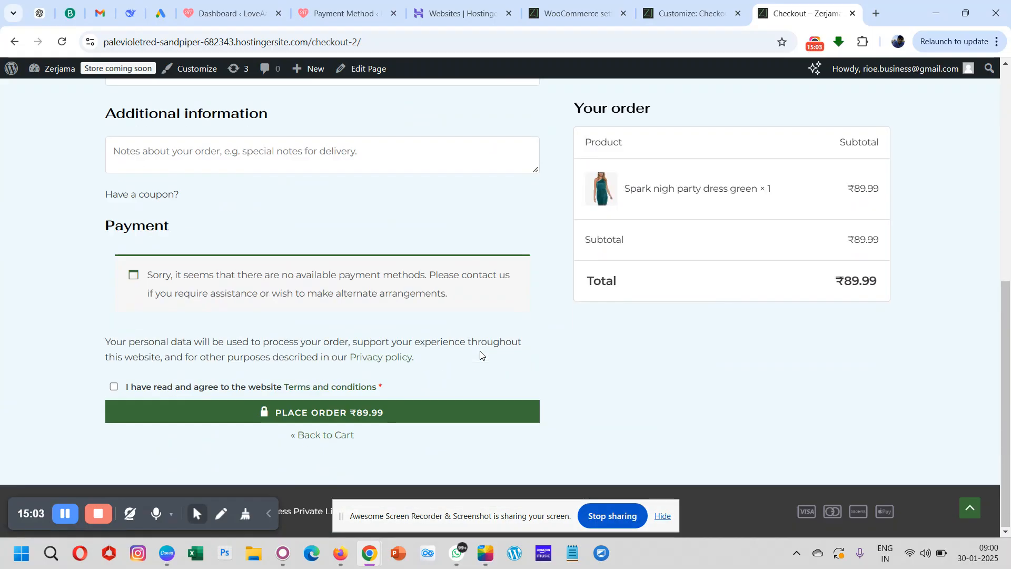
{"action": "scroll", "coordinate": [480, 356], "scroll_direction": "up", "scroll_amount": 8}
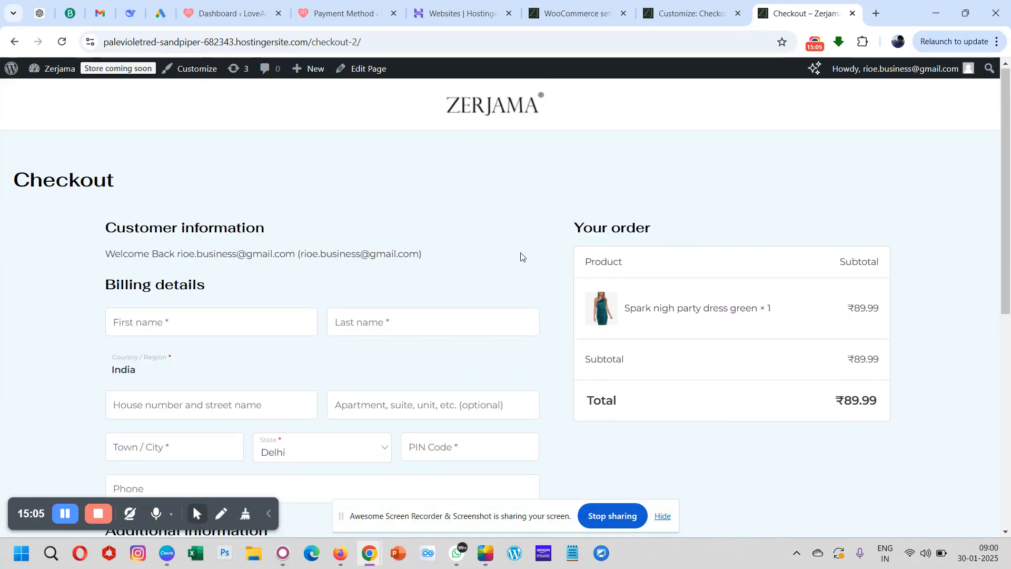
- Return to the store's home page and open the customer's My account page
{"action": "left_click", "coordinate": [488, 117]}
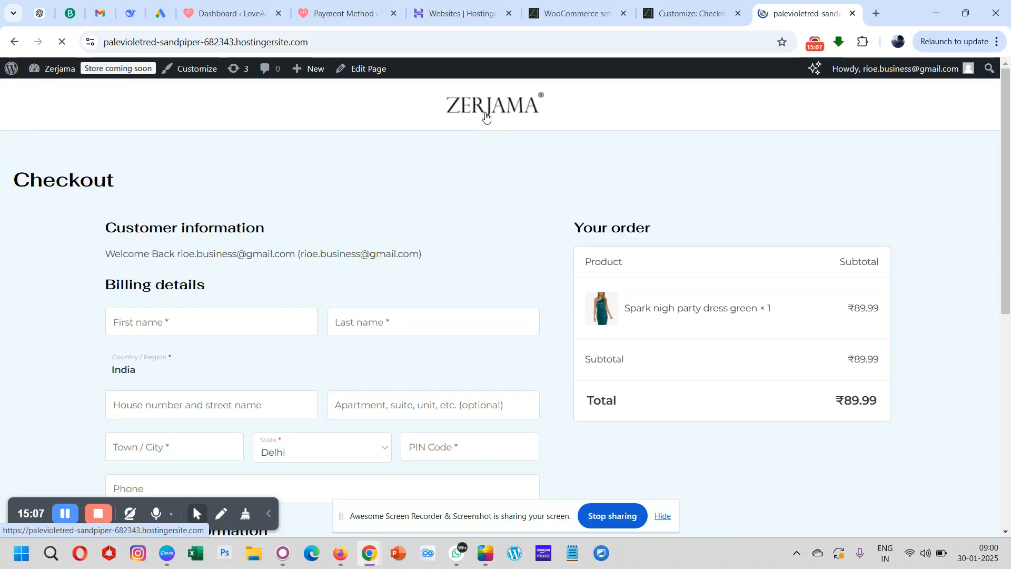
{"action": "left_click", "coordinate": [969, 106]}
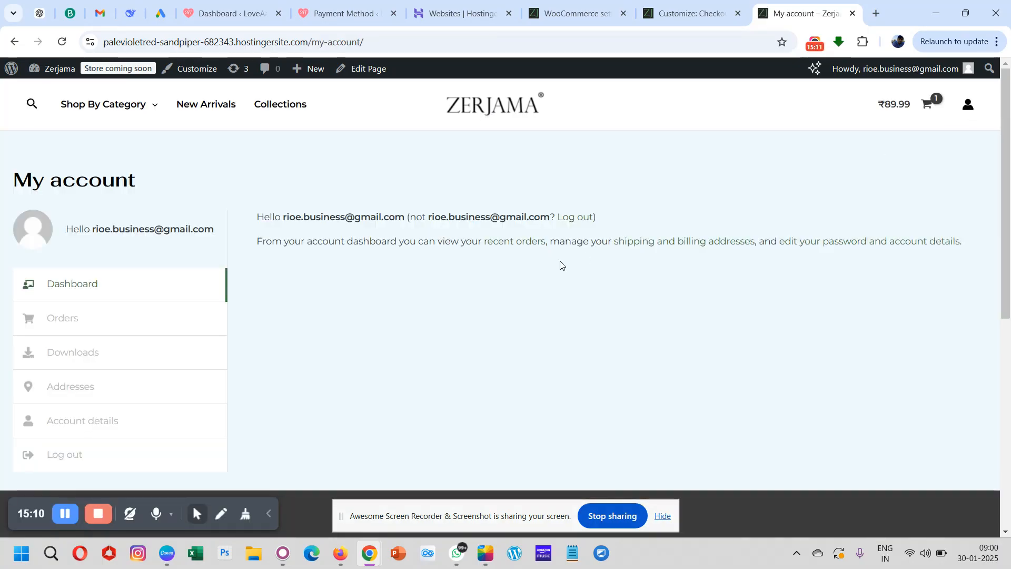
- Review the live My account page, then switch to the Customizer and open the account page in its preview
{"action": "scroll", "coordinate": [501, 337], "scroll_direction": "down", "scroll_amount": 2}
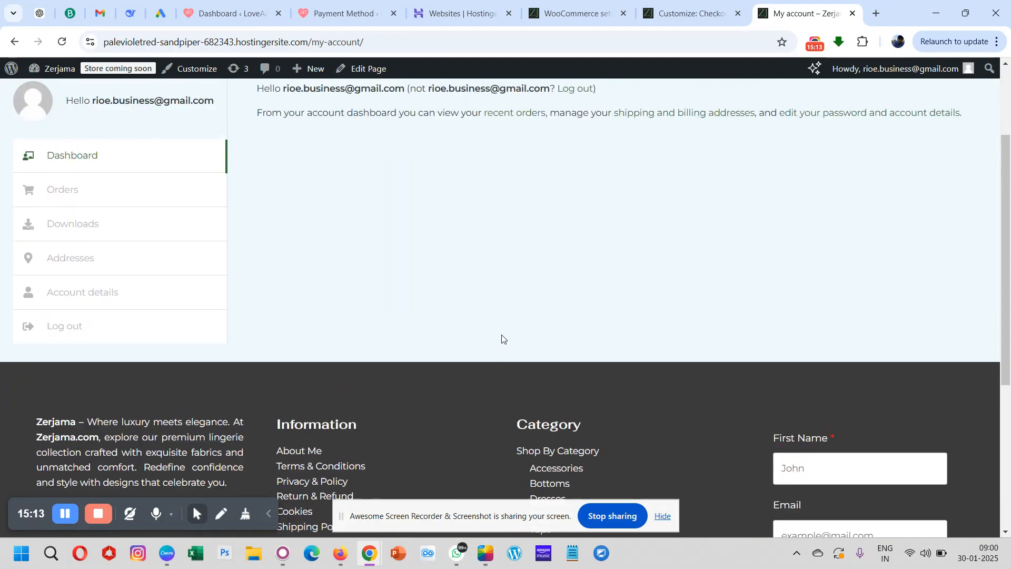
{"action": "scroll", "coordinate": [501, 337], "scroll_direction": "up", "scroll_amount": 1}
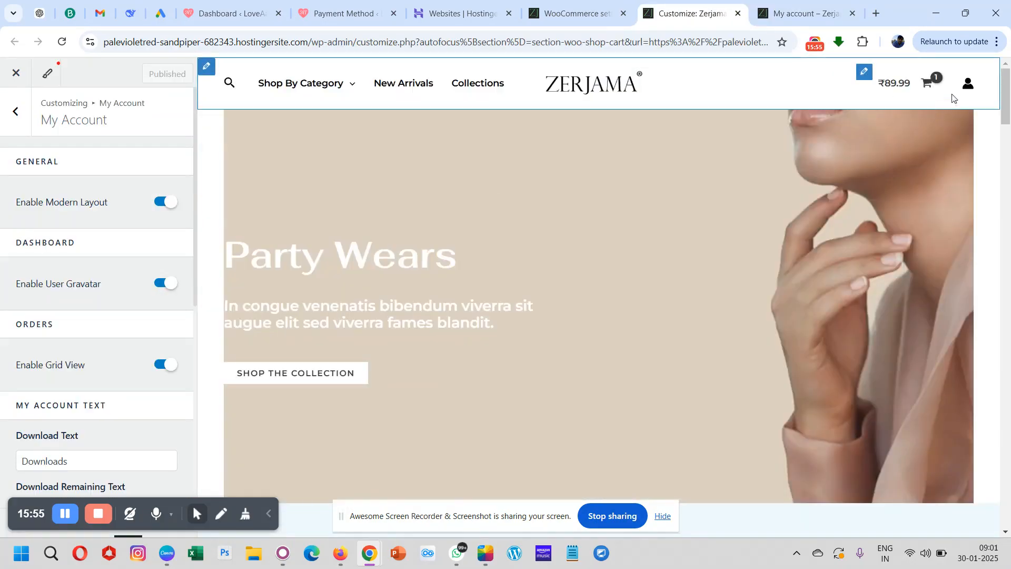
{"action": "left_click", "coordinate": [968, 89]}
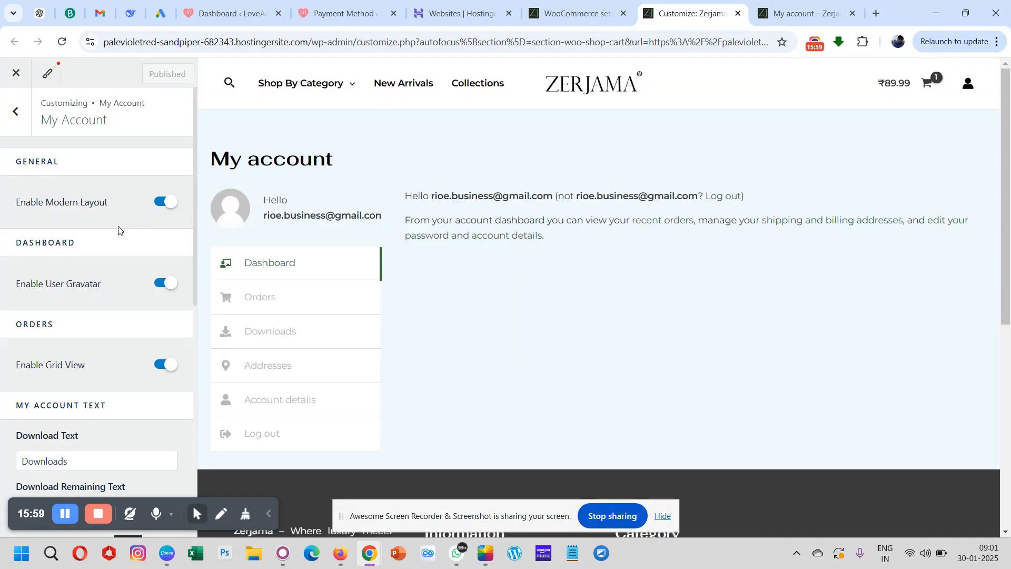
- Disable the My Account modern layout to compare the previewed account page, and enable it again
{"action": "left_click", "coordinate": [169, 203]}
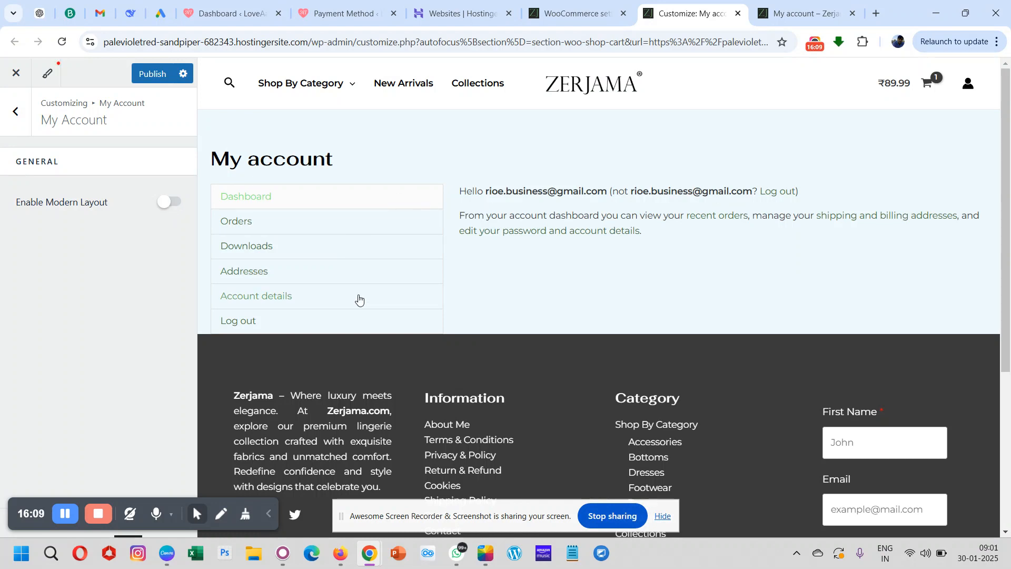
{"action": "scroll", "coordinate": [360, 299], "scroll_direction": "down", "scroll_amount": 1}
{"action": "scroll", "coordinate": [360, 299], "scroll_direction": "up", "scroll_amount": 1}
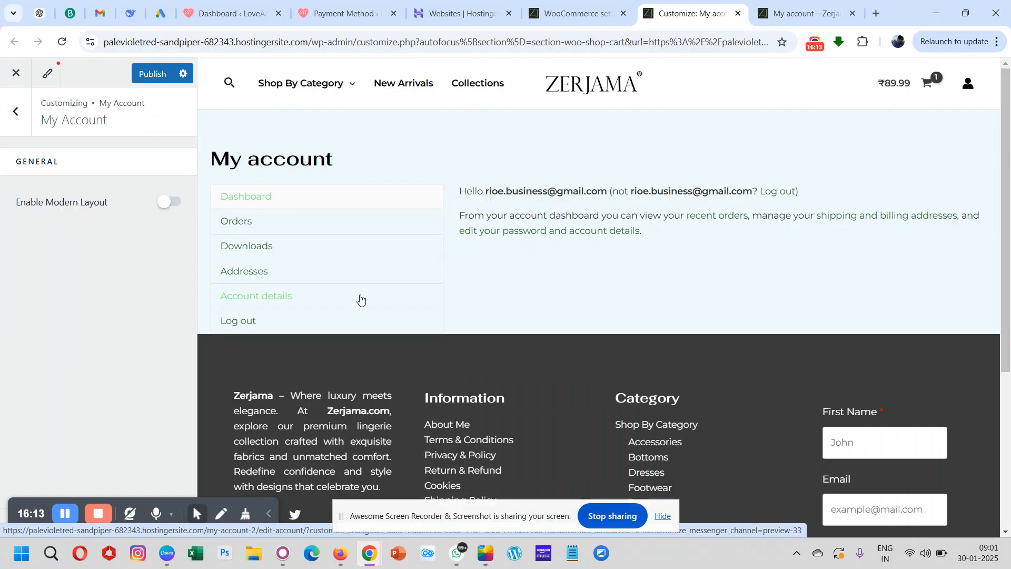
{"action": "left_click", "coordinate": [167, 205]}
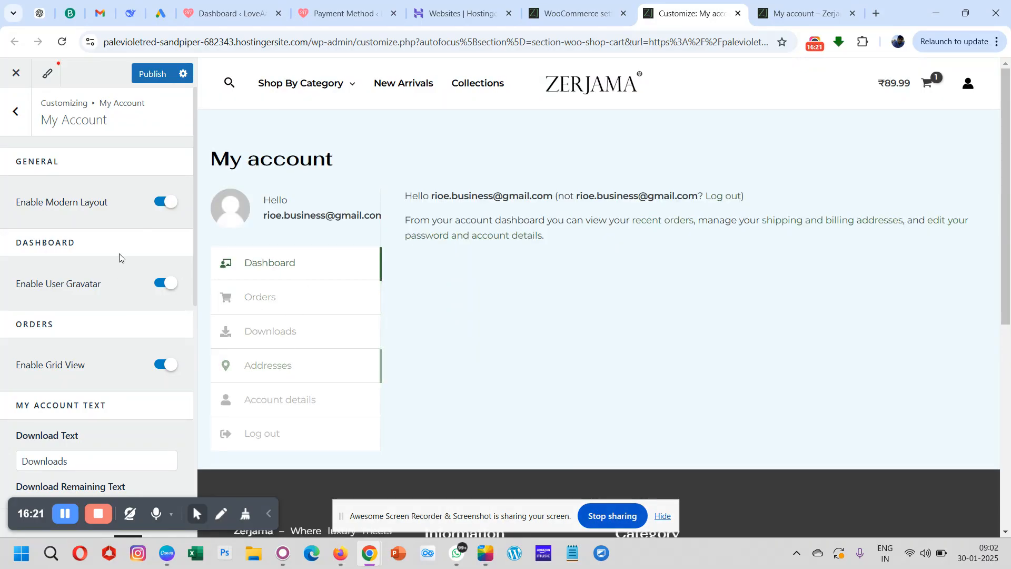
- Disable the user gravatar on the account dashboard to compare the preview, and enable it again
{"action": "scroll", "coordinate": [63, 264], "scroll_direction": "down", "scroll_amount": 1}
{"action": "scroll", "coordinate": [62, 262], "scroll_direction": "down", "scroll_amount": 3}
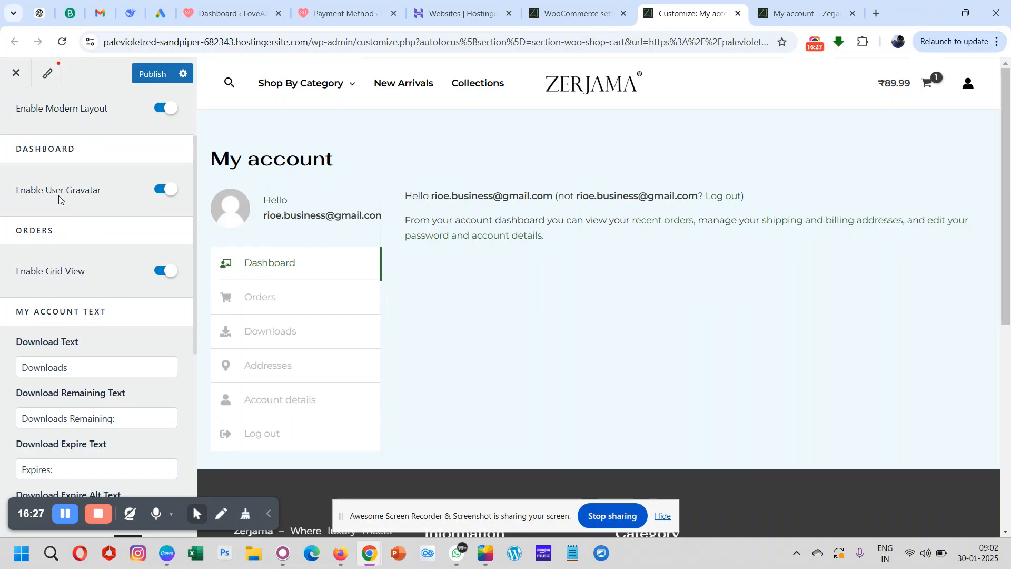
{"action": "scroll", "coordinate": [138, 194], "scroll_direction": "up", "scroll_amount": 1}
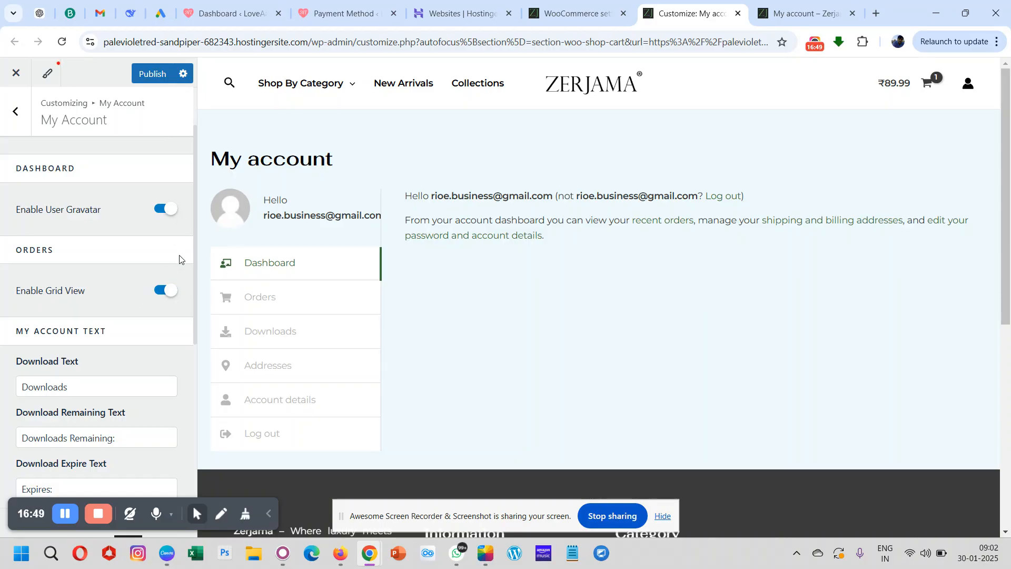
{"action": "left_click", "coordinate": [170, 209]}
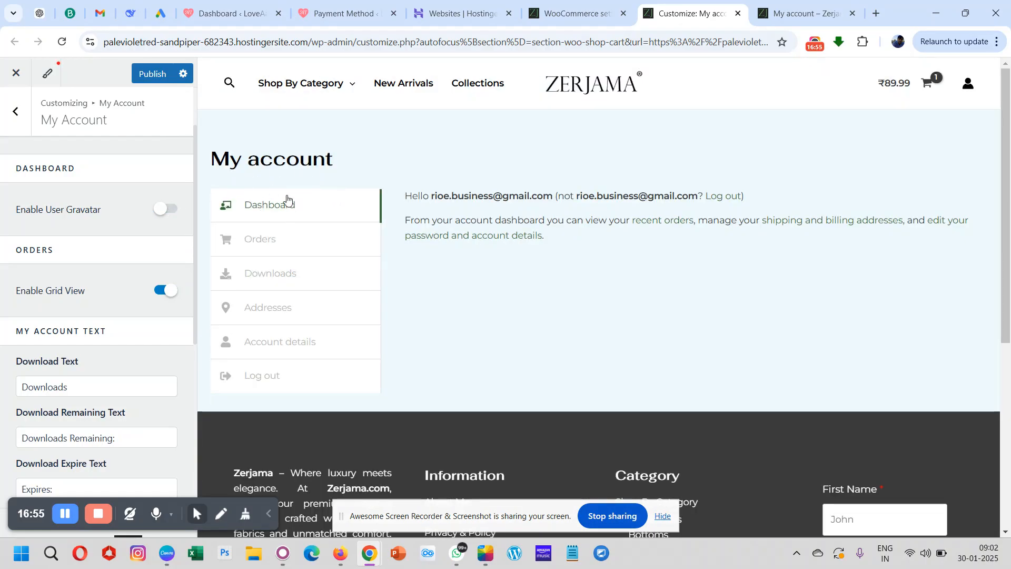
{"action": "left_click", "coordinate": [161, 214]}
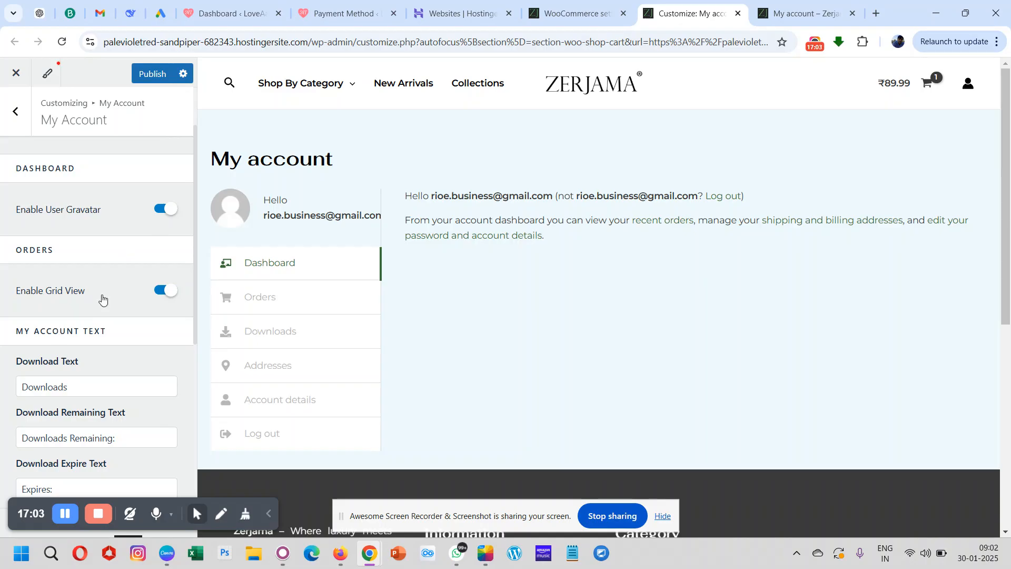
- Open the account's Orders page in the preview and review the My Account Text and Login and Register settings
{"action": "scroll", "coordinate": [102, 299], "scroll_direction": "down", "scroll_amount": 1}
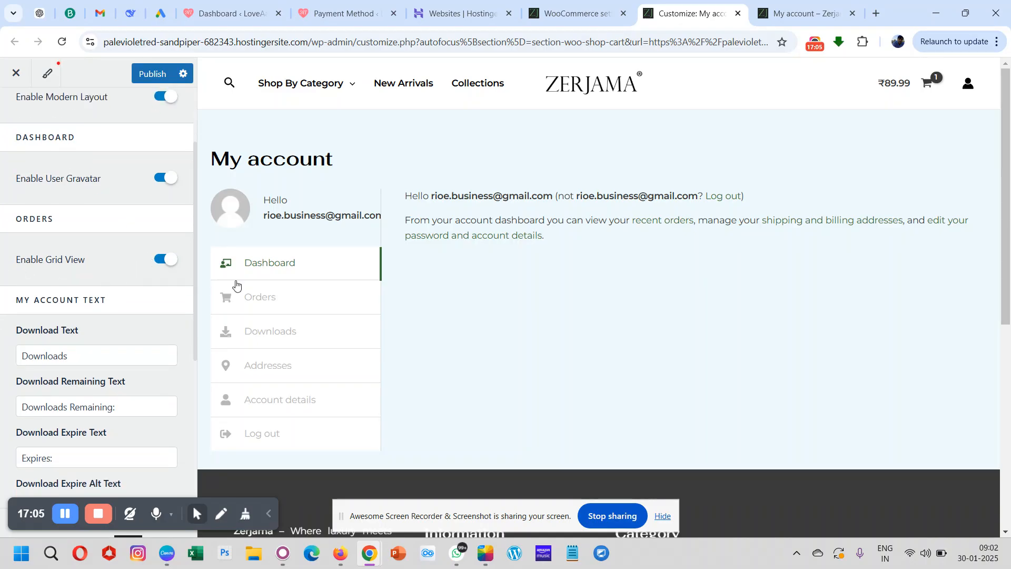
{"action": "left_click", "coordinate": [257, 297]}
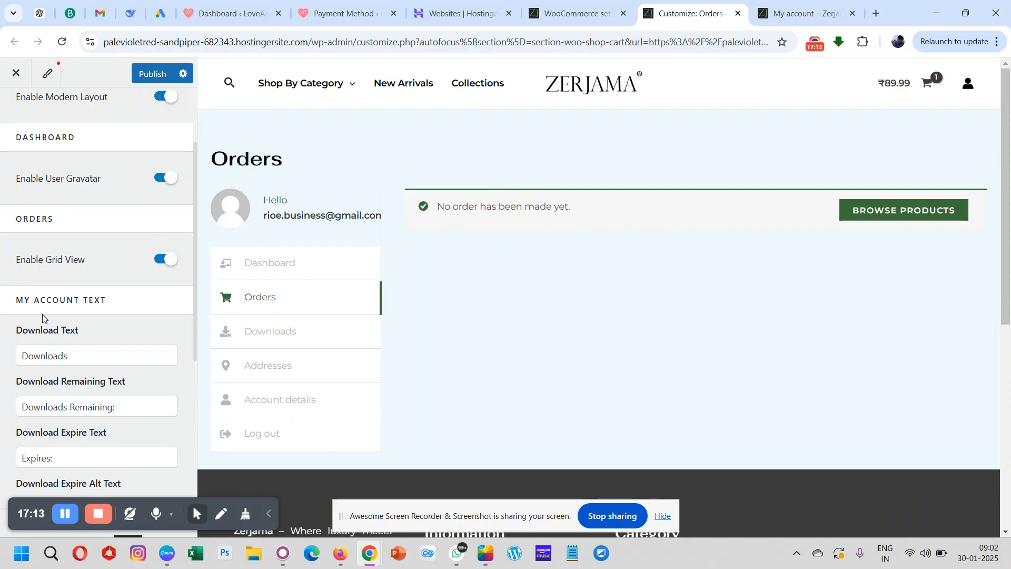
{"action": "scroll", "coordinate": [105, 343], "scroll_direction": "down", "scroll_amount": 3}
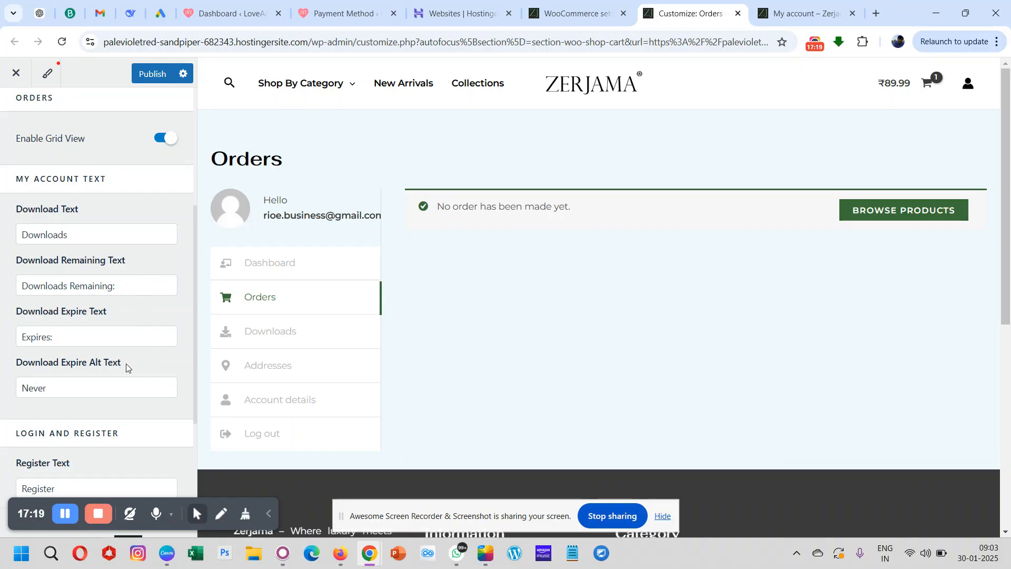
{"action": "scroll", "coordinate": [125, 364], "scroll_direction": "down", "scroll_amount": 3}
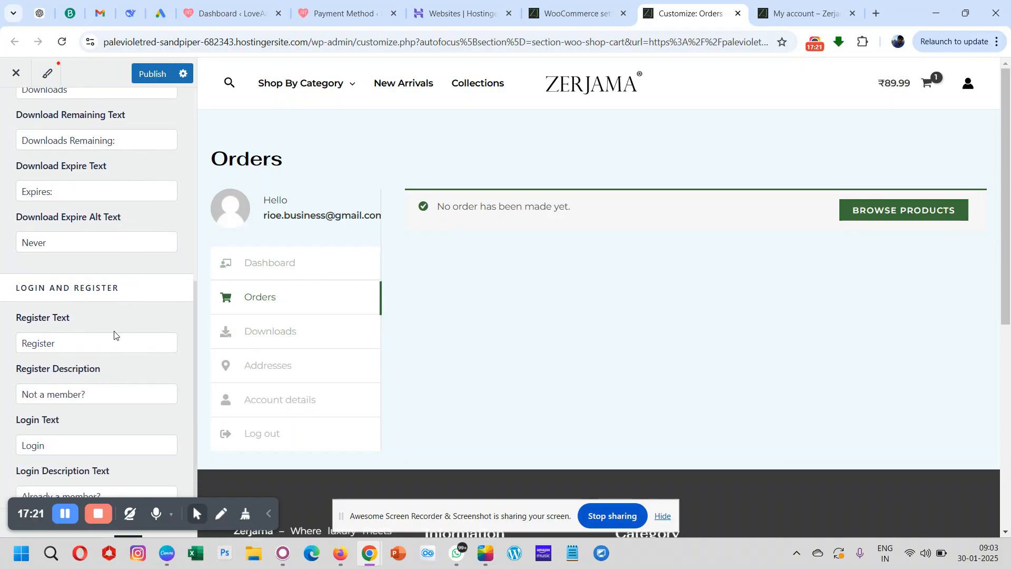
{"action": "scroll", "coordinate": [114, 335], "scroll_direction": "down", "scroll_amount": 1}
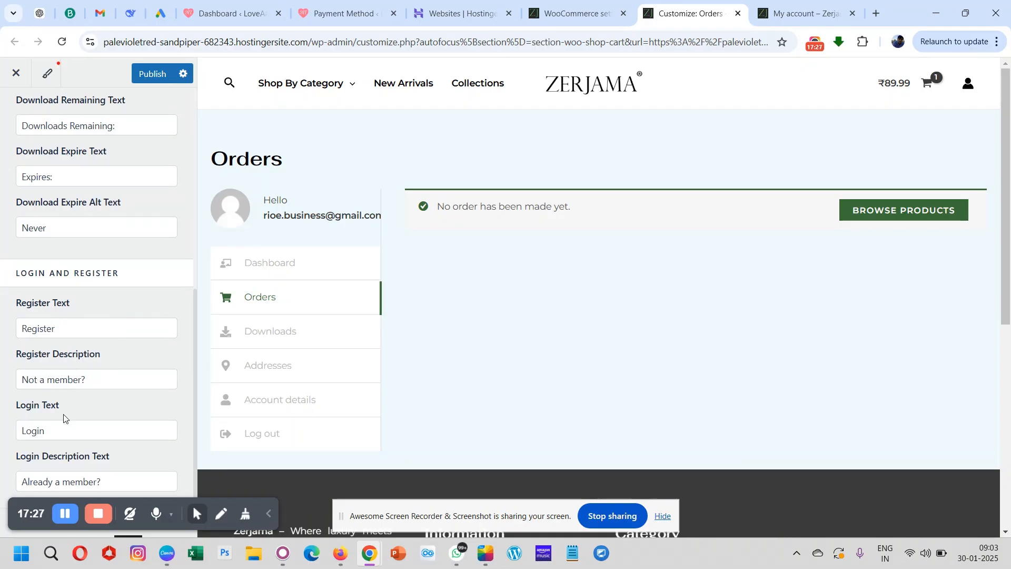
{"action": "scroll", "coordinate": [64, 419], "scroll_direction": "up", "scroll_amount": 4}
{"action": "scroll", "coordinate": [63, 417], "scroll_direction": "down", "scroll_amount": 7}
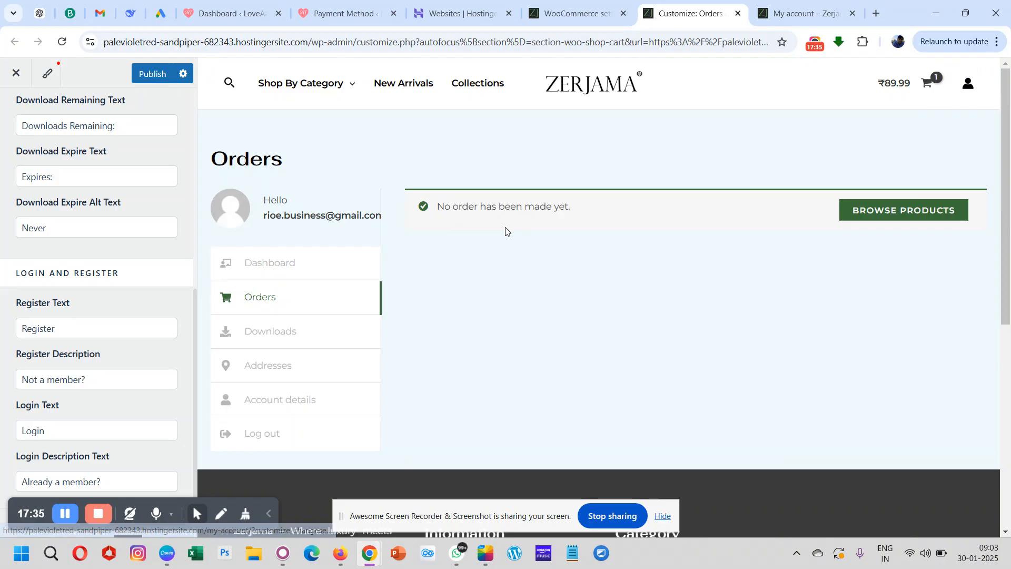
{"action": "scroll", "coordinate": [120, 242], "scroll_direction": "up", "scroll_amount": 1}
{"action": "scroll", "coordinate": [120, 243], "scroll_direction": "up", "scroll_amount": 6}
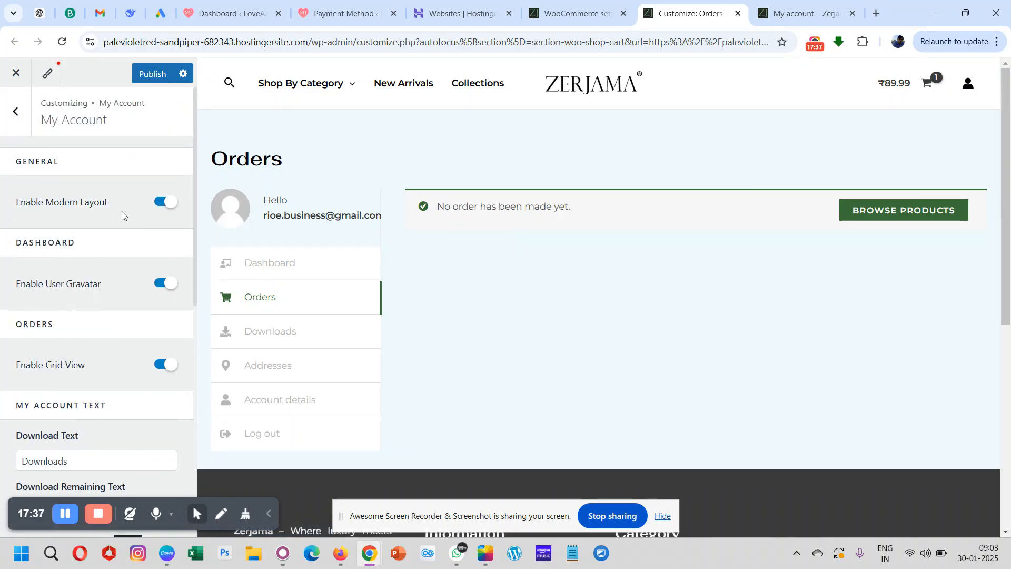
- Publish the My Account settings and open the Misc settings under WooCommerce
{"action": "left_click", "coordinate": [150, 78]}
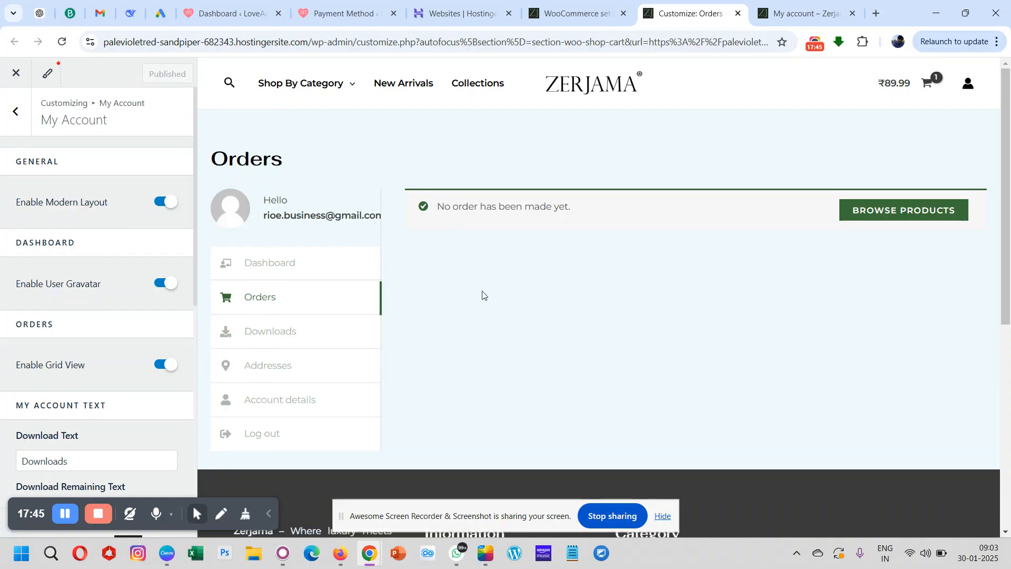
{"action": "left_click", "coordinate": [16, 111]}
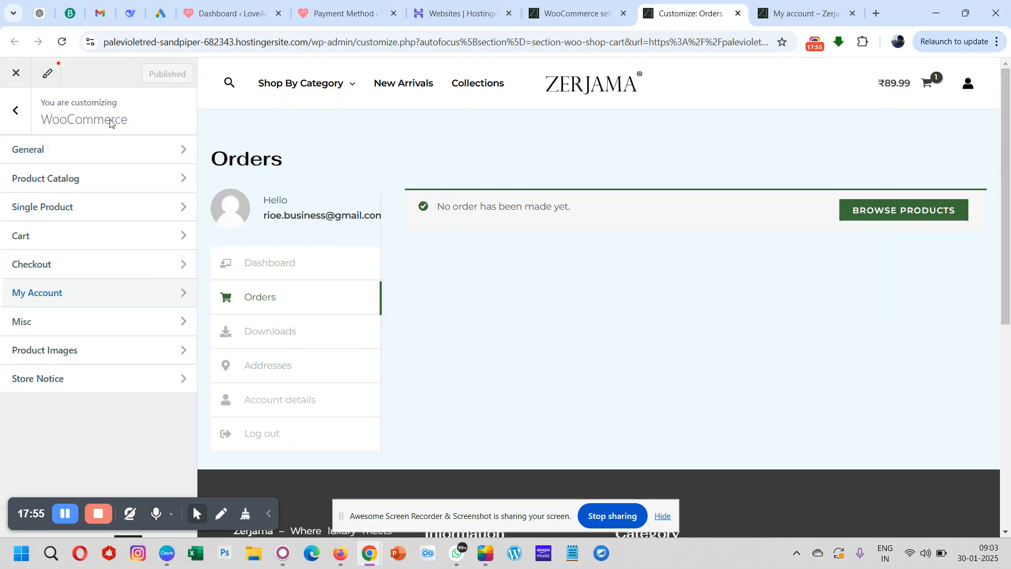
{"action": "left_click", "coordinate": [90, 329]}
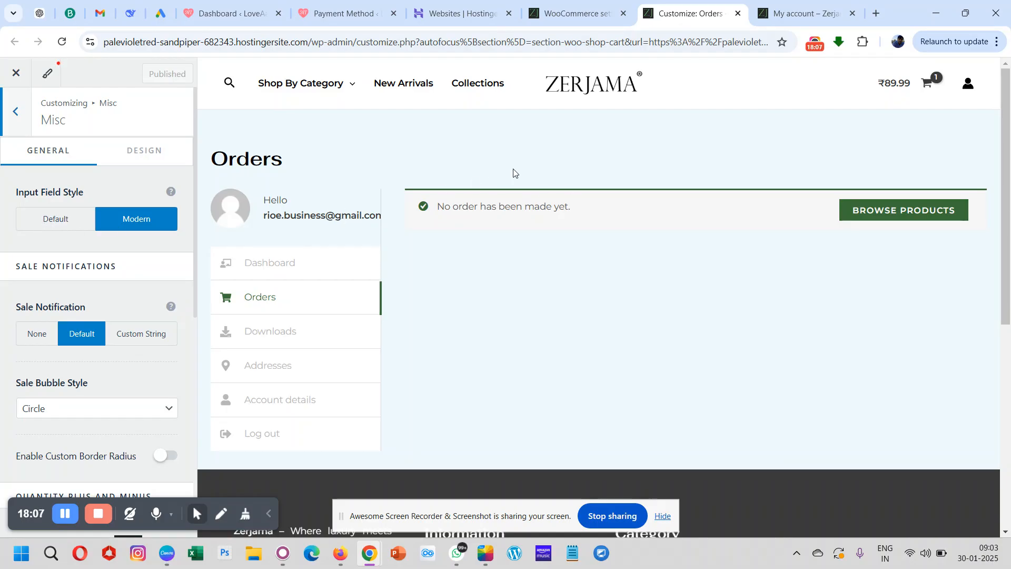
- View the shopping cart in the preview and proceed to the checkout page
{"action": "left_click", "coordinate": [898, 82]}
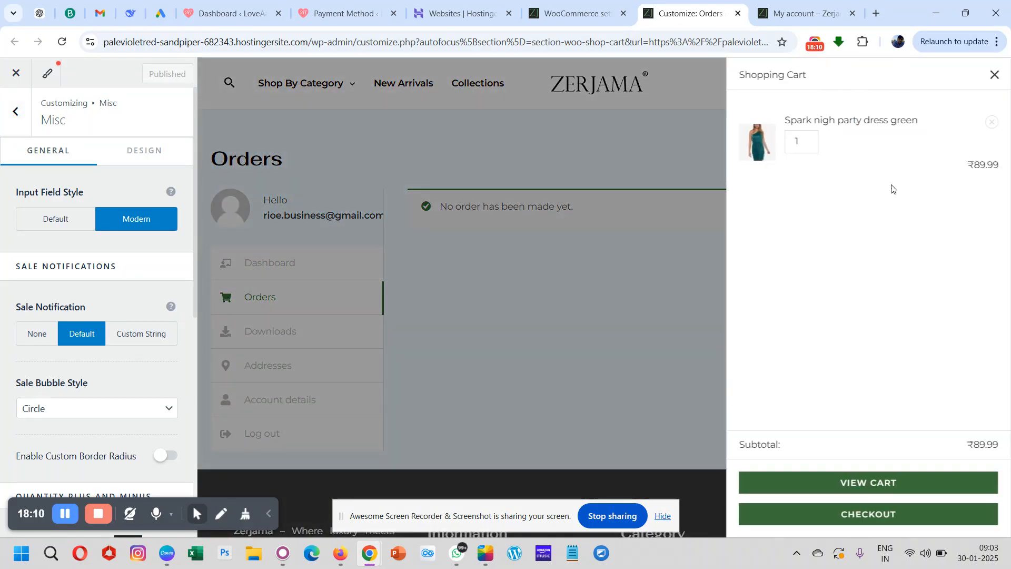
{"action": "left_click", "coordinate": [864, 486]}
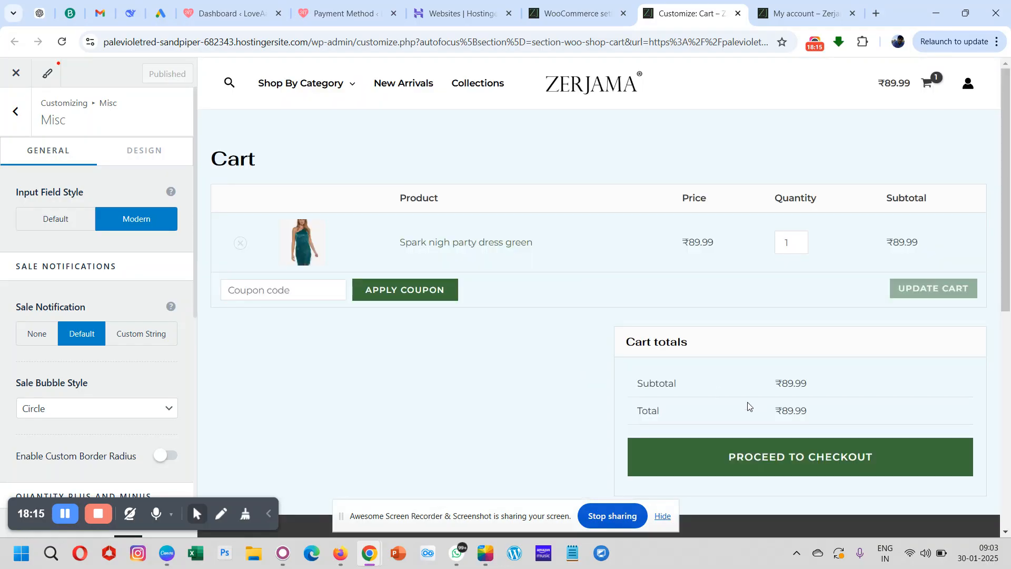
{"action": "left_click", "coordinate": [772, 459]}
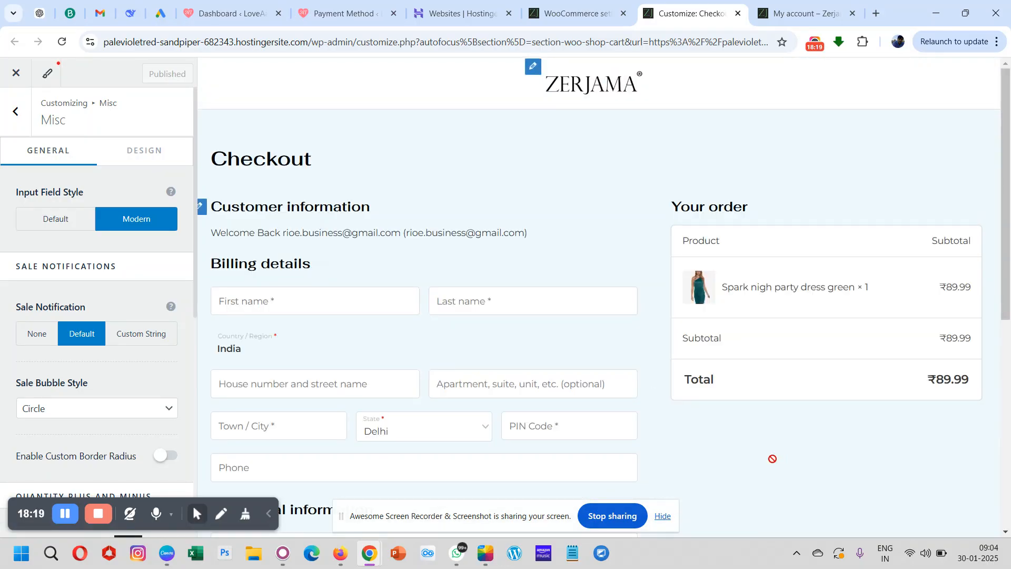
- Try the Default input field style on the checkout's billing fields, and set it back to Modern
{"action": "scroll", "coordinate": [561, 283], "scroll_direction": "down", "scroll_amount": 2}
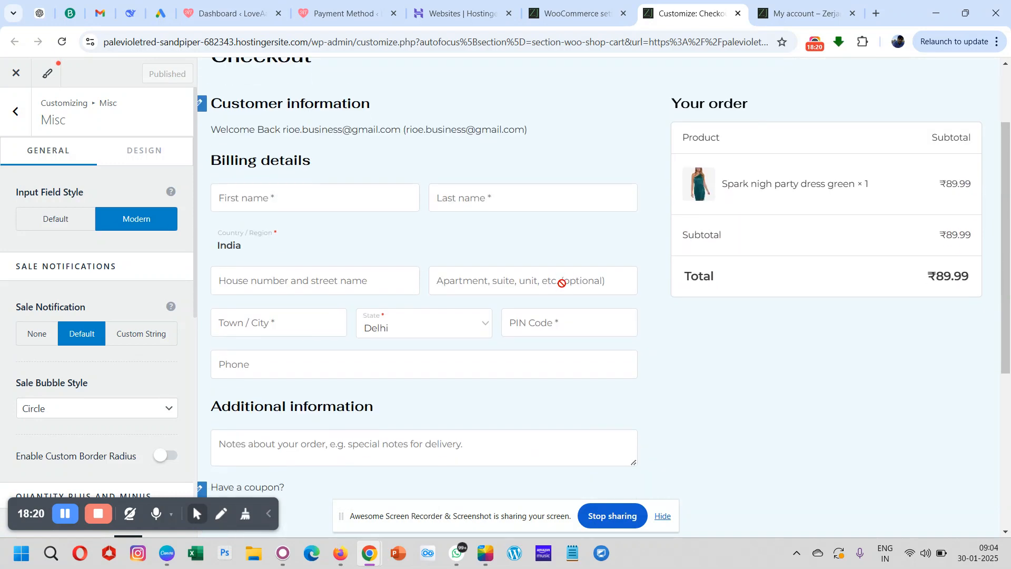
{"action": "left_click", "coordinate": [43, 225]}
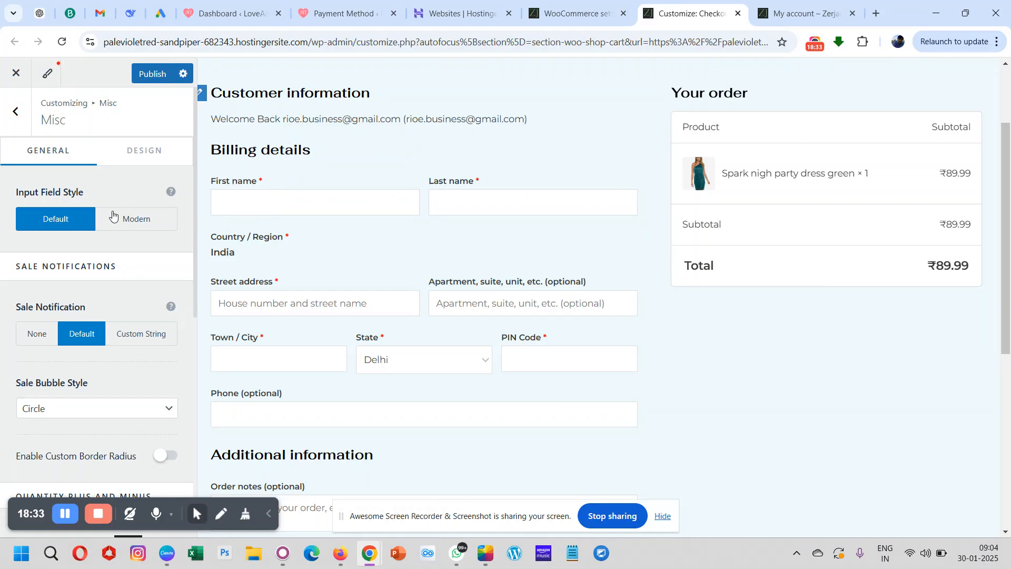
{"action": "left_click", "coordinate": [134, 224]}
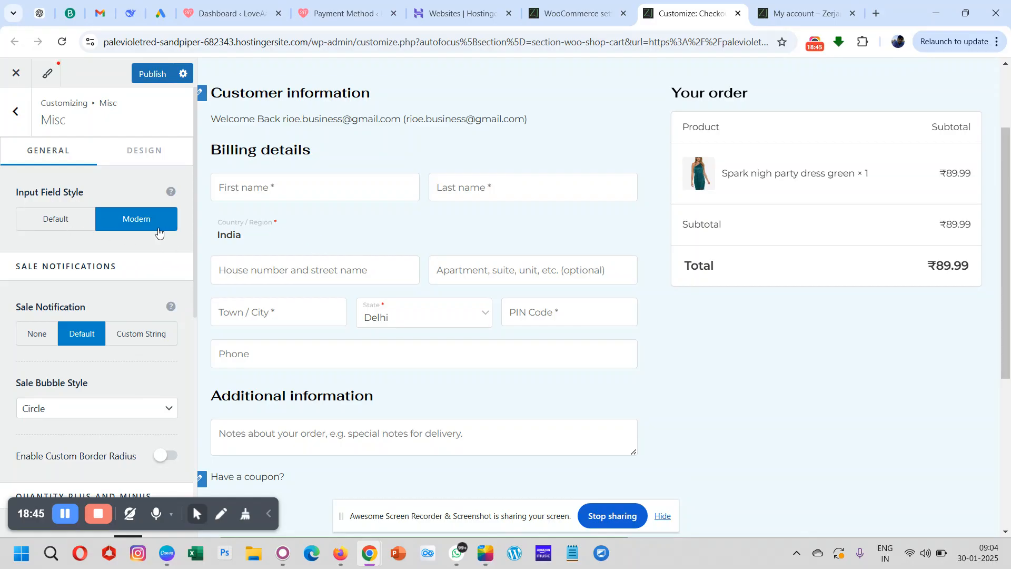
- Return to the store's home page in the preview and open the Accessories category to view its sale badges
{"action": "scroll", "coordinate": [84, 293], "scroll_direction": "down", "scroll_amount": 2}
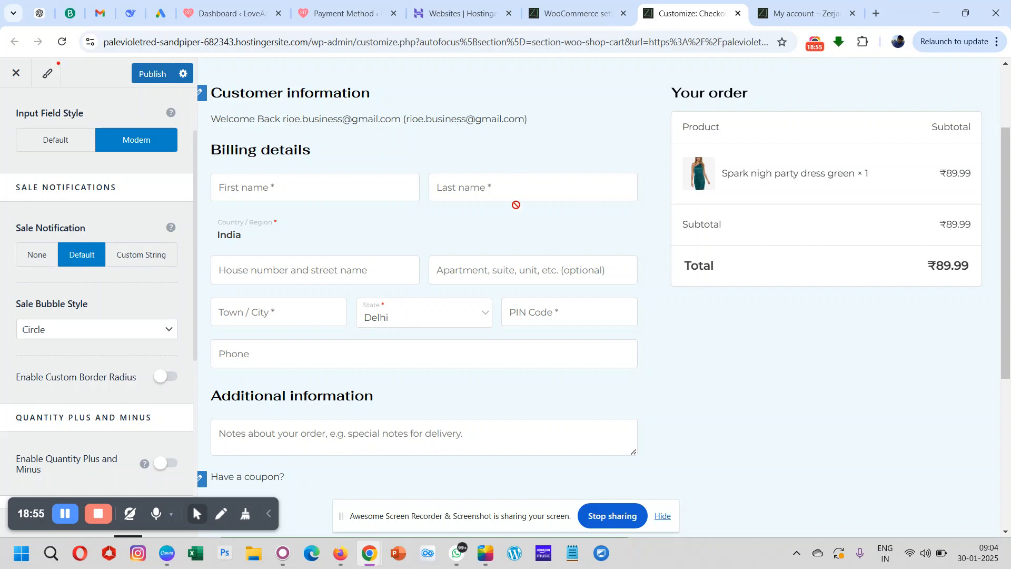
{"action": "scroll", "coordinate": [521, 202], "scroll_direction": "up", "scroll_amount": 2}
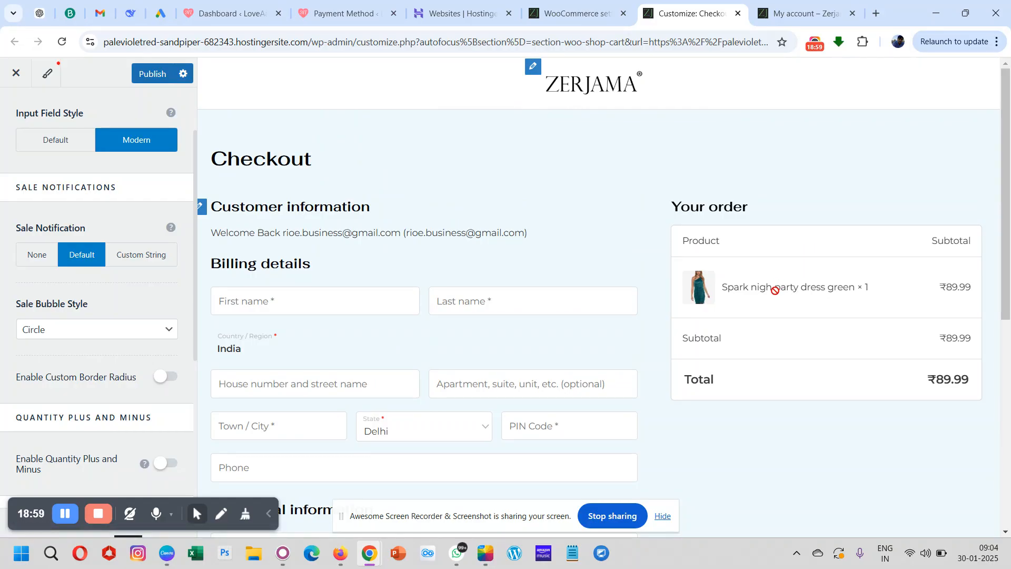
{"action": "left_click", "coordinate": [562, 94]}
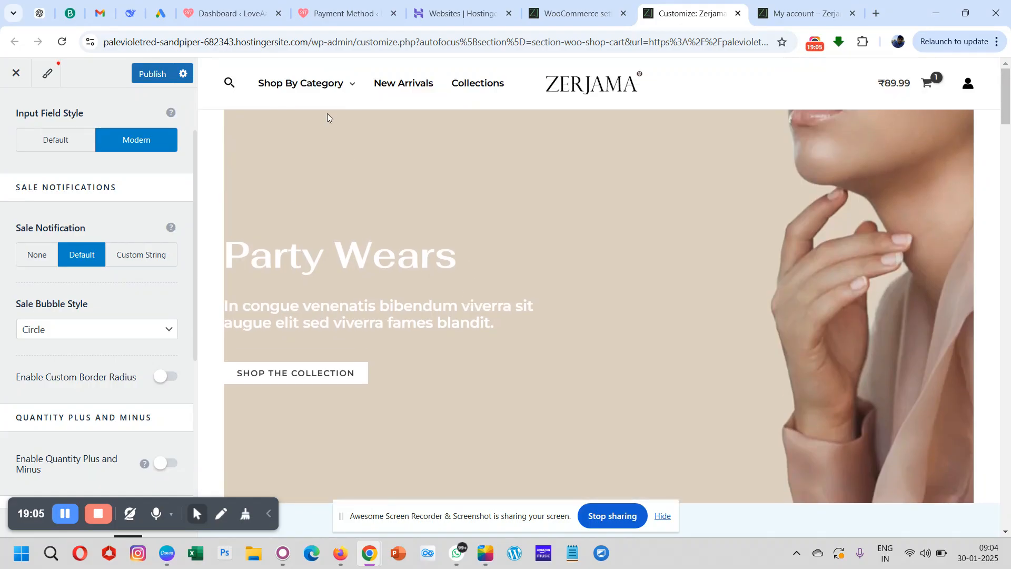
{"action": "mouse_move", "coordinate": [302, 94]}
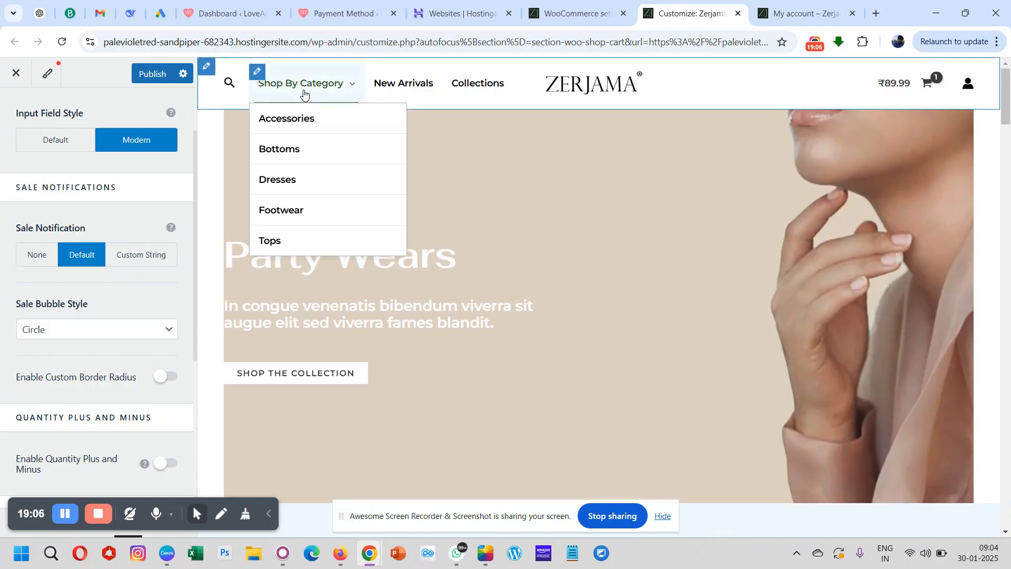
{"action": "left_click", "coordinate": [289, 118]}
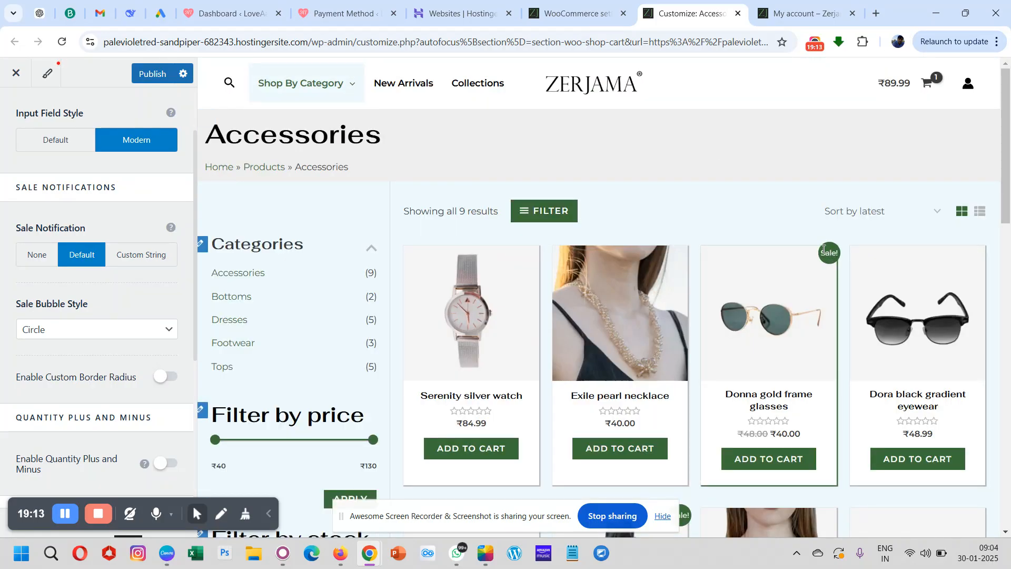
{"action": "scroll", "coordinate": [850, 224], "scroll_direction": "down", "scroll_amount": 1}
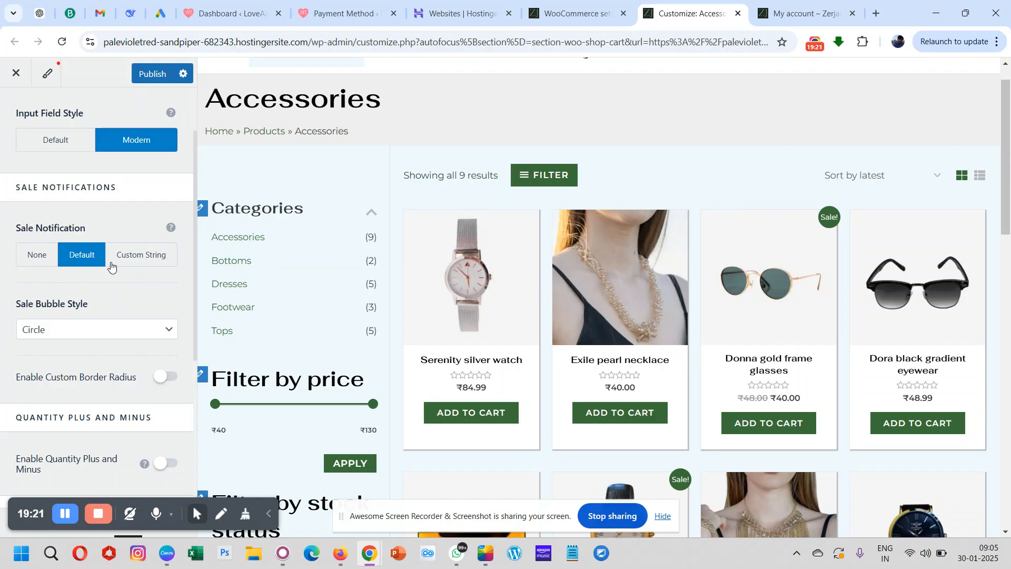
- Try the sale notification option None on the Accessories products, and set it back to Default
{"action": "left_click", "coordinate": [31, 268]}
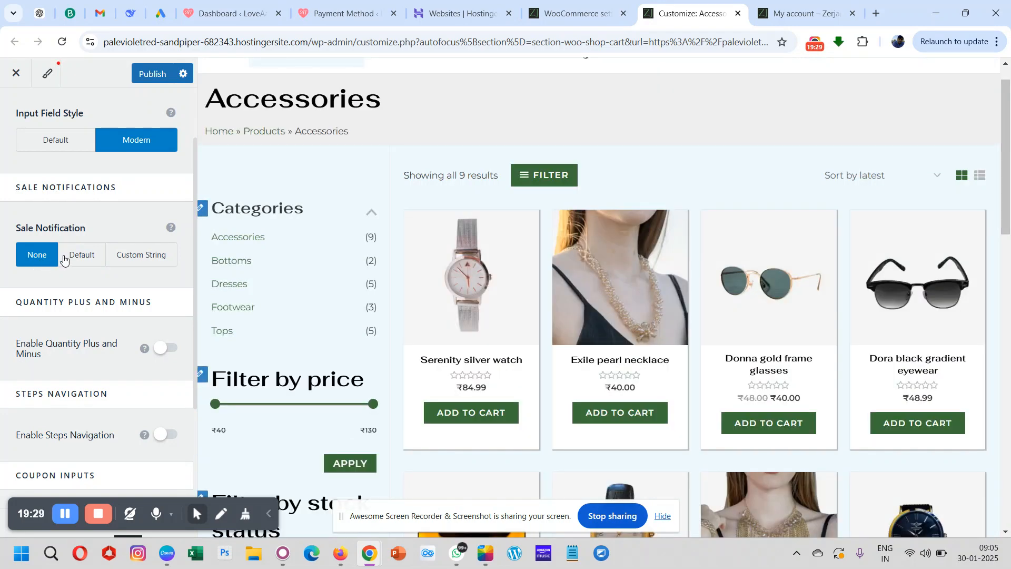
{"action": "left_click", "coordinate": [90, 256]}
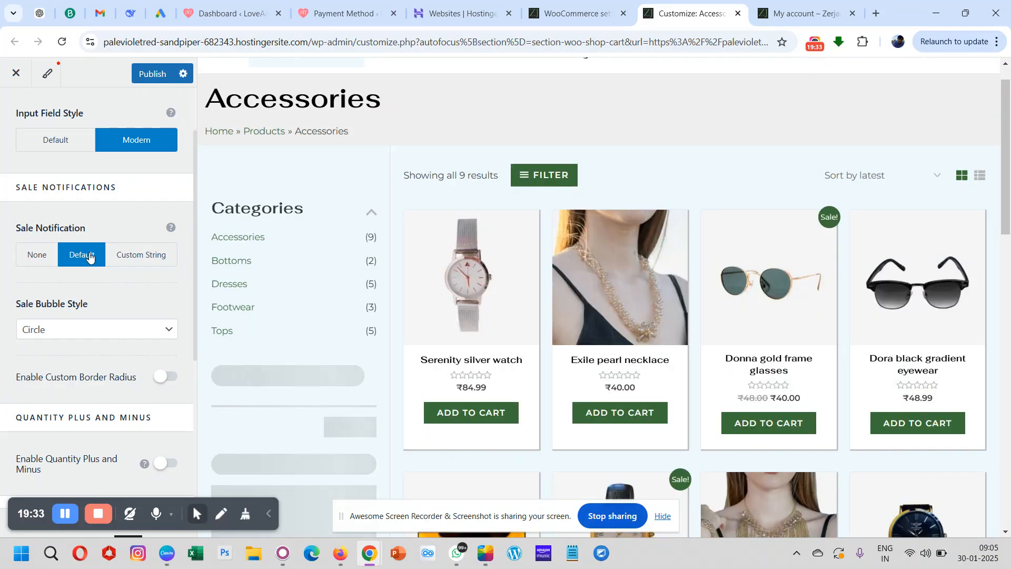
- Set the sale bubble style to Square and check the sale badges on the Accessories products in the preview
{"action": "left_click", "coordinate": [36, 330]}
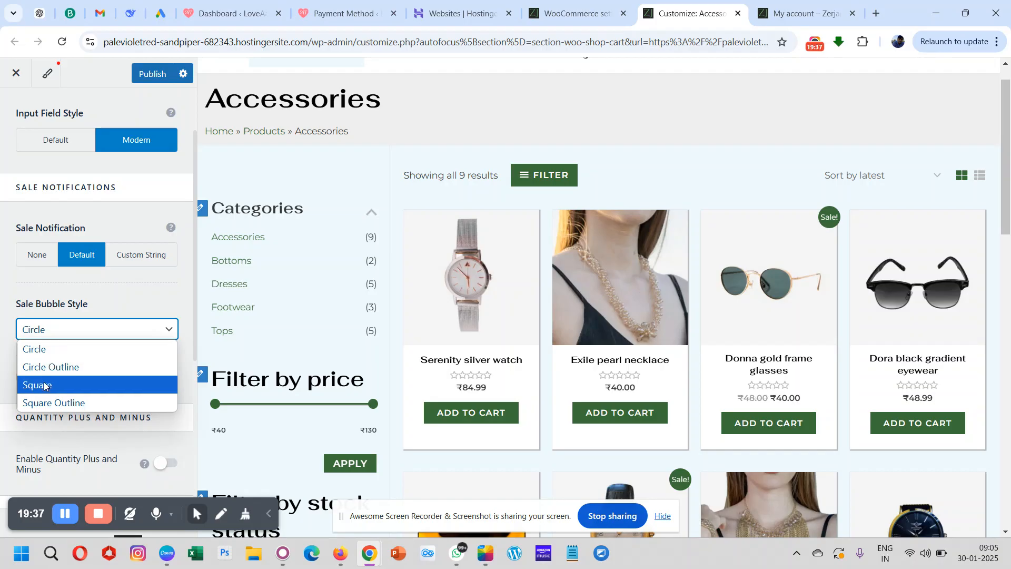
{"action": "left_click", "coordinate": [44, 386]}
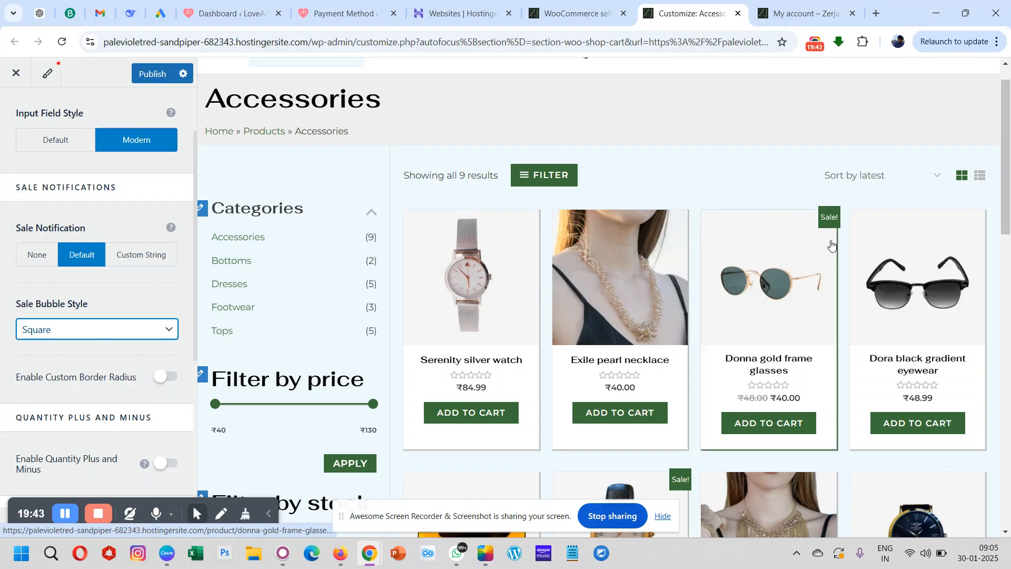
{"action": "scroll", "coordinate": [633, 312], "scroll_direction": "down", "scroll_amount": 7}
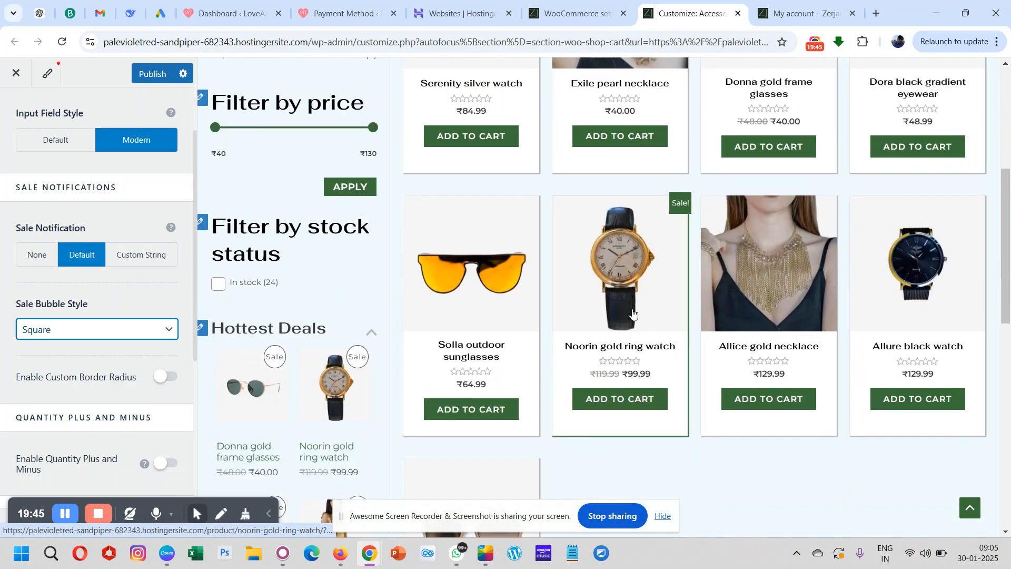
{"action": "scroll", "coordinate": [635, 313], "scroll_direction": "up", "scroll_amount": 1}
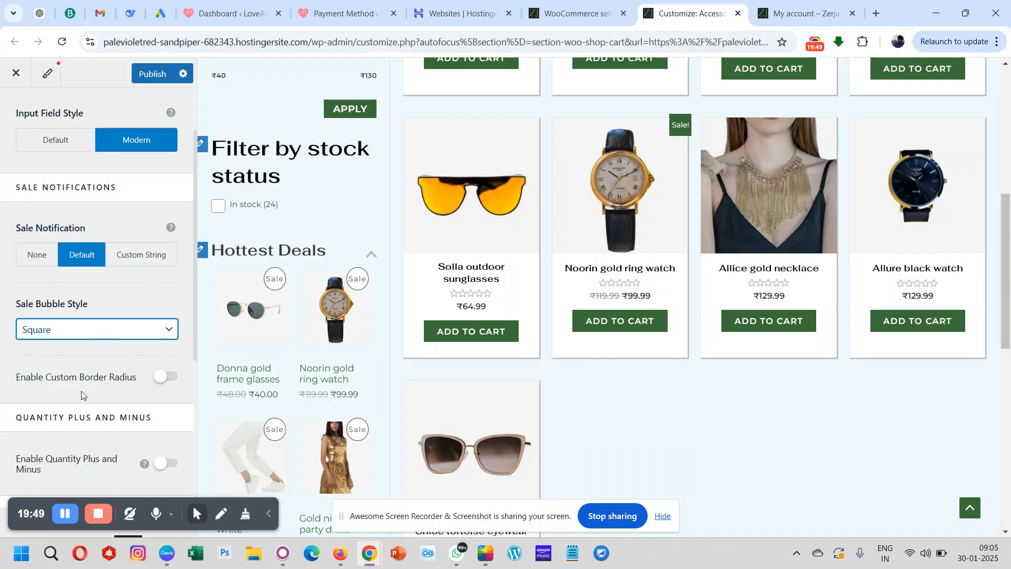
- Enable the custom border radius for the sale badges, set it to 28 px, and check the badges in the preview
{"action": "left_click", "coordinate": [163, 377]}
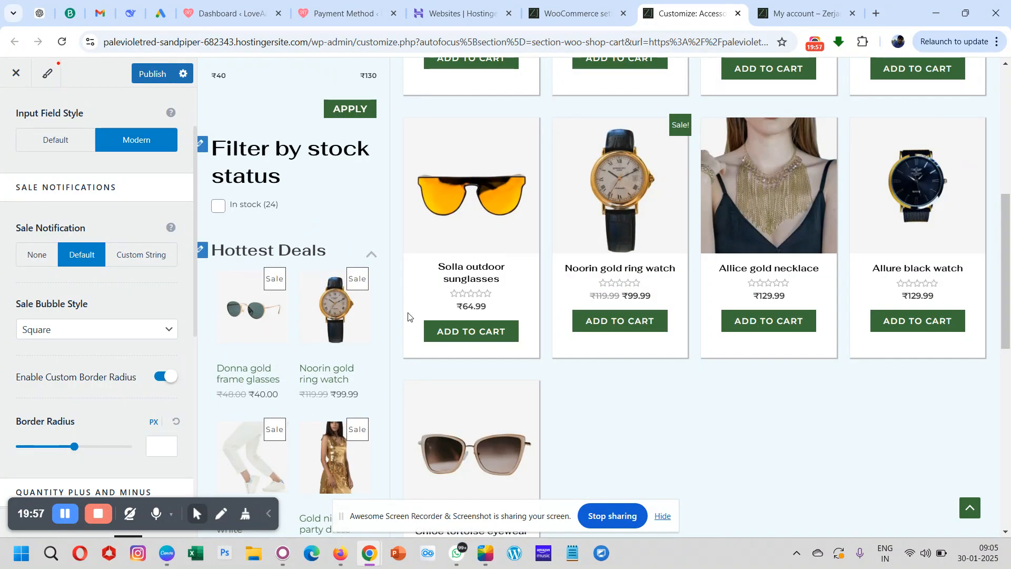
{"action": "scroll", "coordinate": [102, 369], "scroll_direction": "down", "scroll_amount": 2}
{"action": "left_click", "coordinate": [166, 361]}
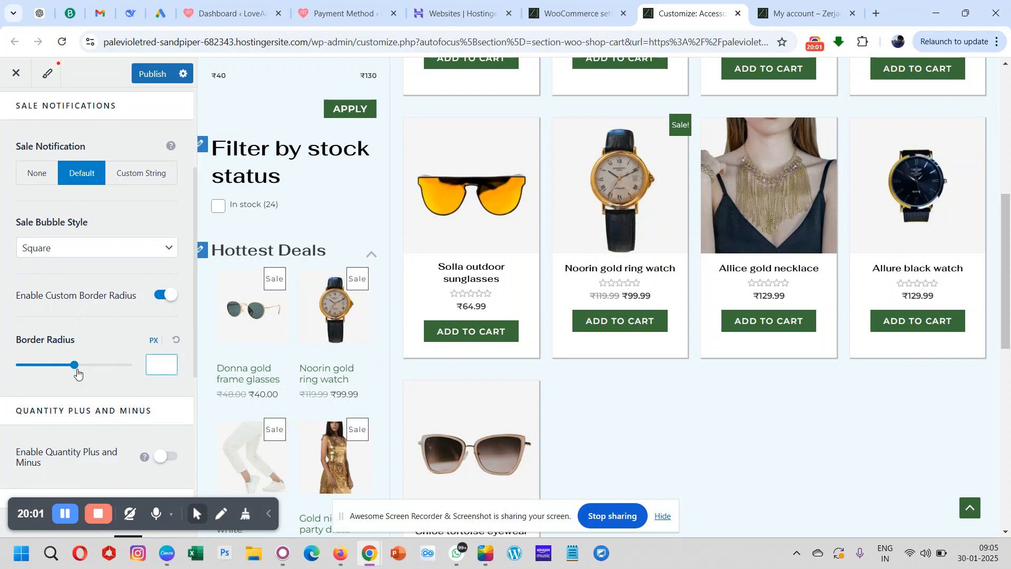
{"action": "left_click", "coordinate": [74, 369]}
{"action": "left_click_drag", "start_coordinate": [74, 370], "coordinate": [80, 370]}
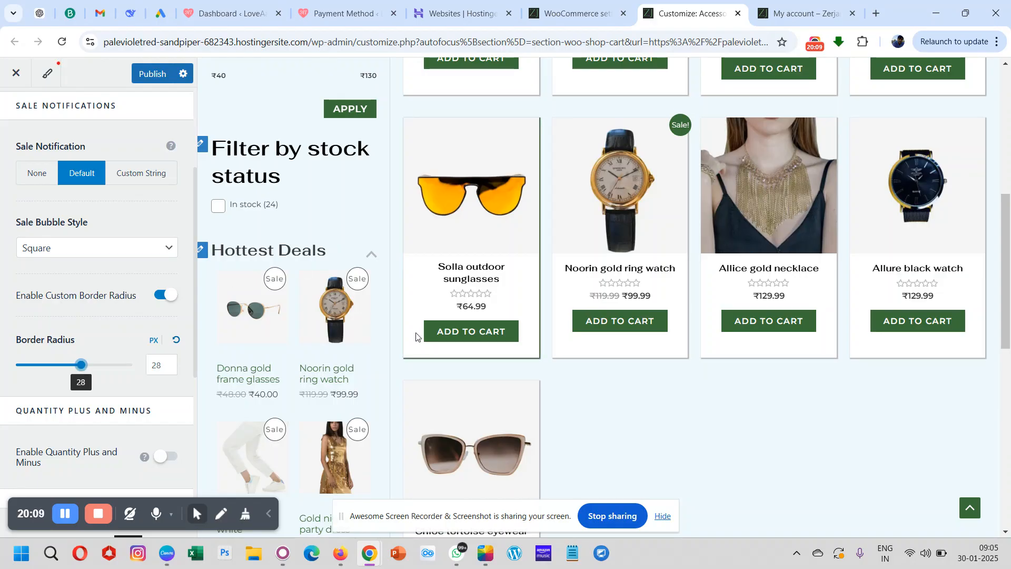
{"action": "scroll", "coordinate": [416, 333], "scroll_direction": "down", "scroll_amount": 10}
{"action": "scroll", "coordinate": [415, 332], "scroll_direction": "up", "scroll_amount": 15}
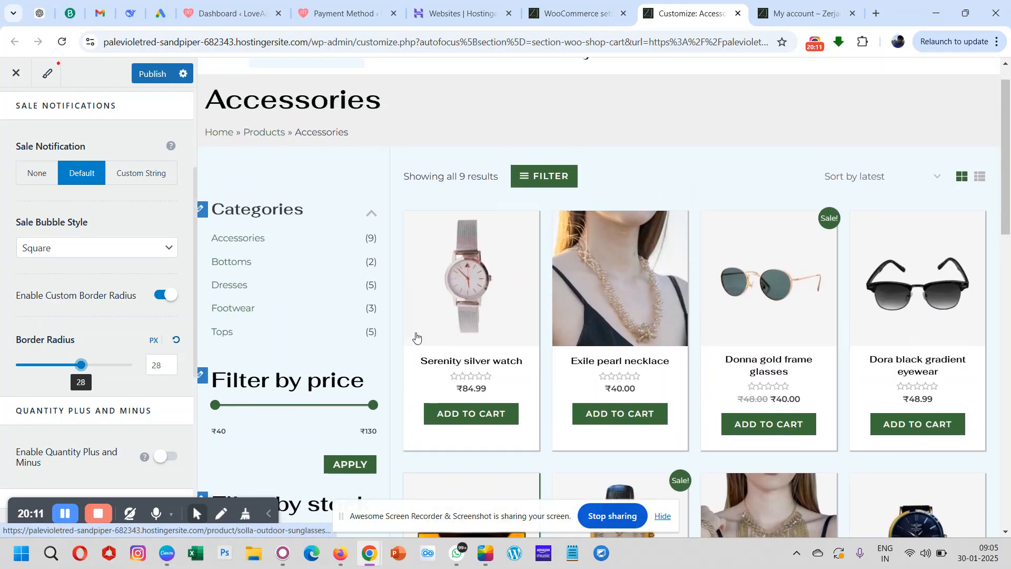
{"action": "scroll", "coordinate": [415, 332], "scroll_direction": "down", "scroll_amount": 8}
{"action": "scroll", "coordinate": [416, 333], "scroll_direction": "down", "scroll_amount": 5}
{"action": "scroll", "coordinate": [416, 332], "scroll_direction": "up", "scroll_amount": 15}
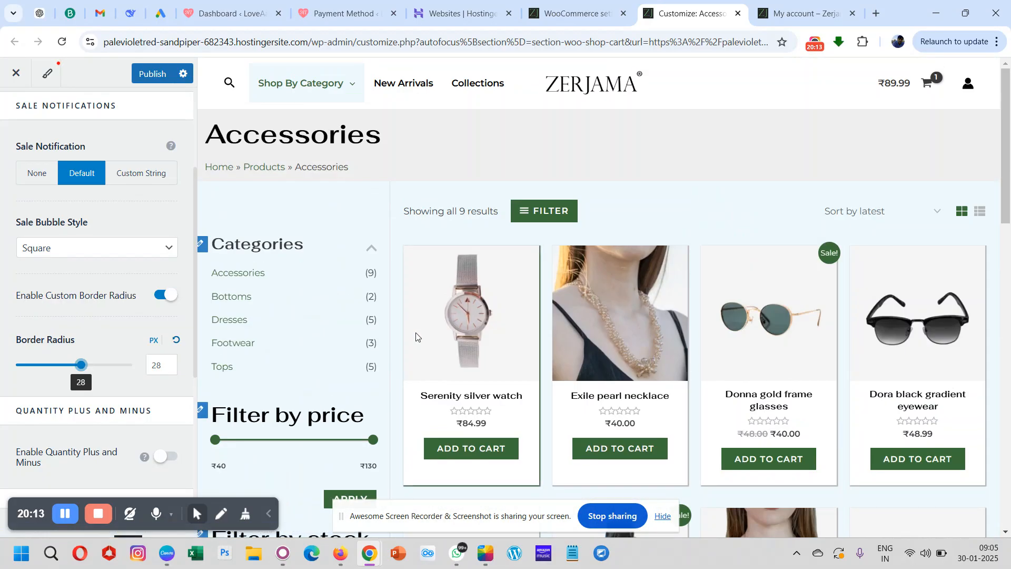
- Try clearing the sale badges' border radius value and look over the Accessories products in the preview
{"action": "double_click", "coordinate": [169, 368]}
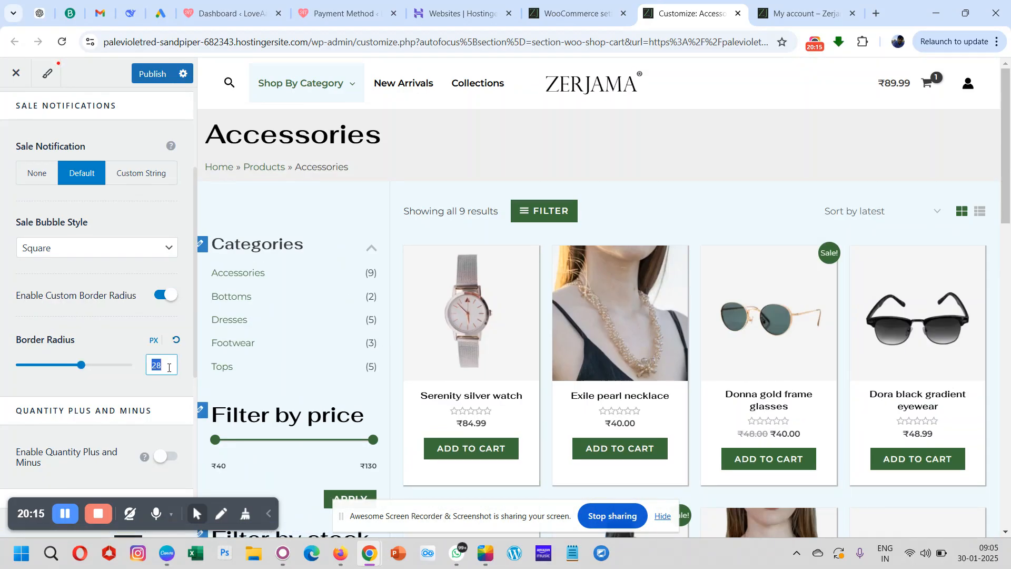
{"action": "key", "text": "BackSpace"}
{"action": "left_click", "coordinate": [94, 333]}
{"action": "scroll", "coordinate": [452, 295], "scroll_direction": "down", "scroll_amount": 3}
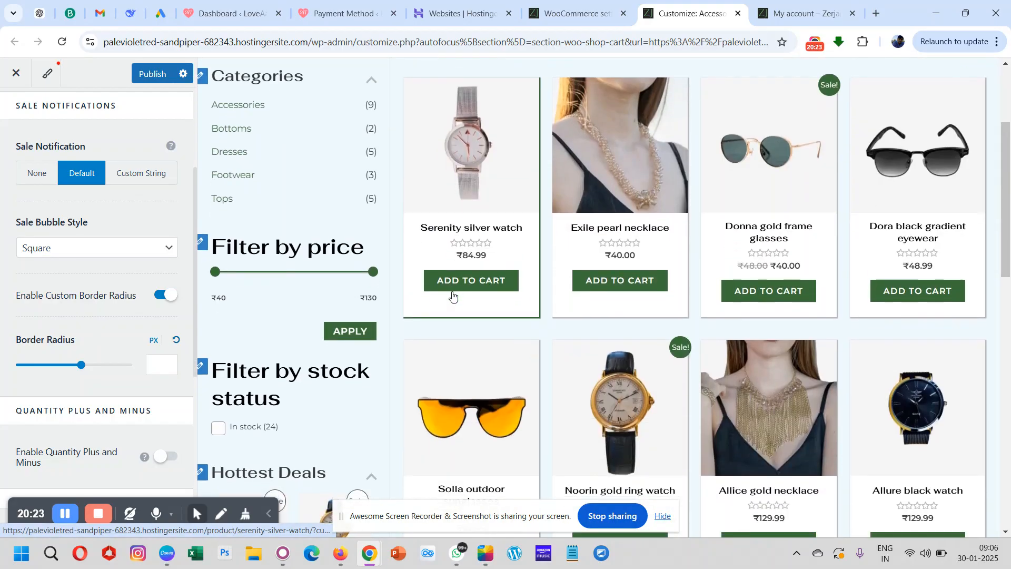
{"action": "scroll", "coordinate": [452, 295], "scroll_direction": "down", "scroll_amount": 6}
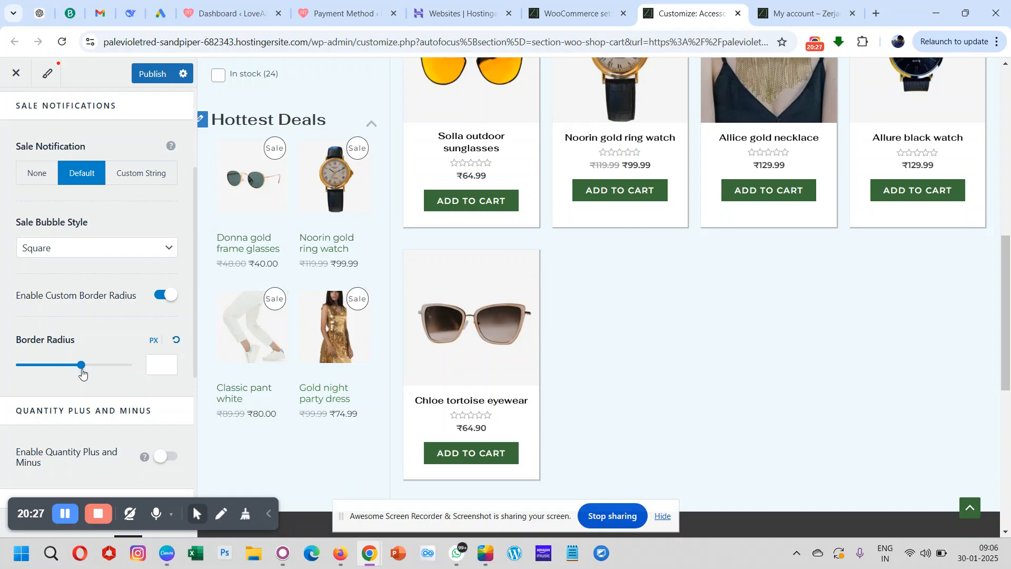
- Try a border radius of 32 px on the sale badges and check the Accessories products
{"action": "left_click_drag", "start_coordinate": [82, 371], "coordinate": [53, 371]}
{"action": "left_click_drag", "start_coordinate": [55, 370], "coordinate": [90, 374]}
{"action": "scroll", "coordinate": [592, 326], "scroll_direction": "down", "scroll_amount": 4}
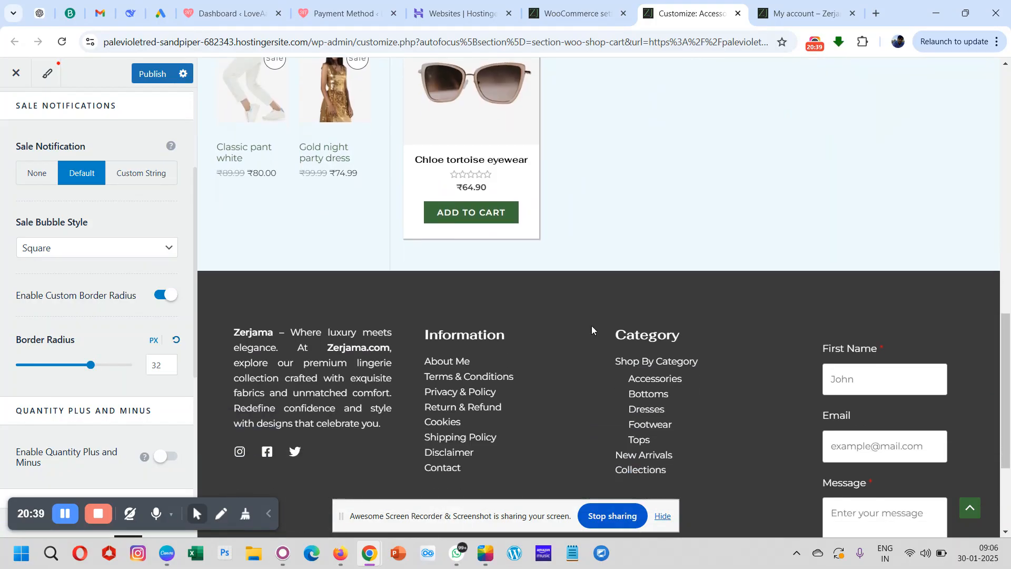
{"action": "scroll", "coordinate": [591, 325], "scroll_direction": "down", "scroll_amount": 3}
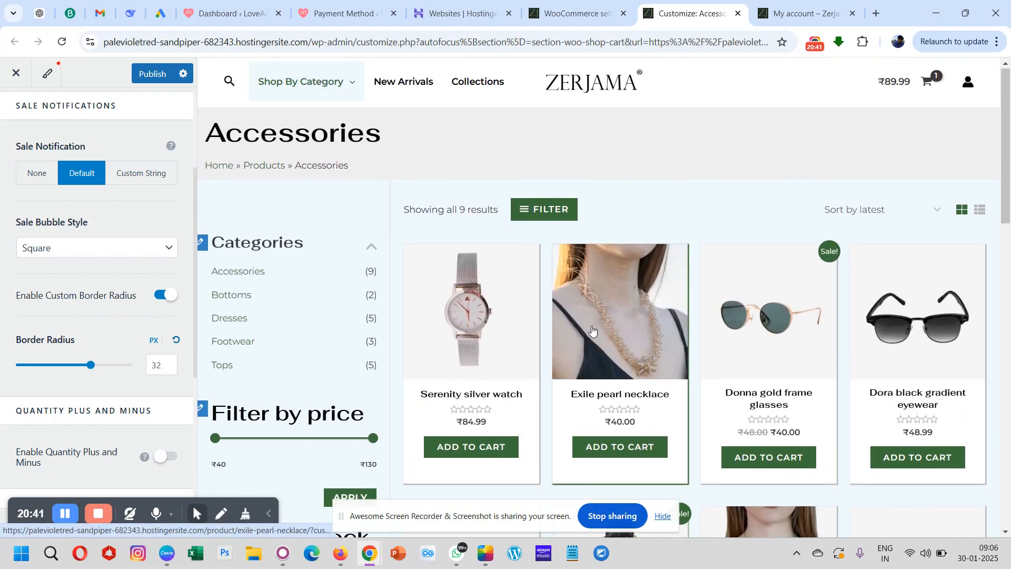
{"action": "scroll", "coordinate": [592, 330], "scroll_direction": "down", "scroll_amount": 2}
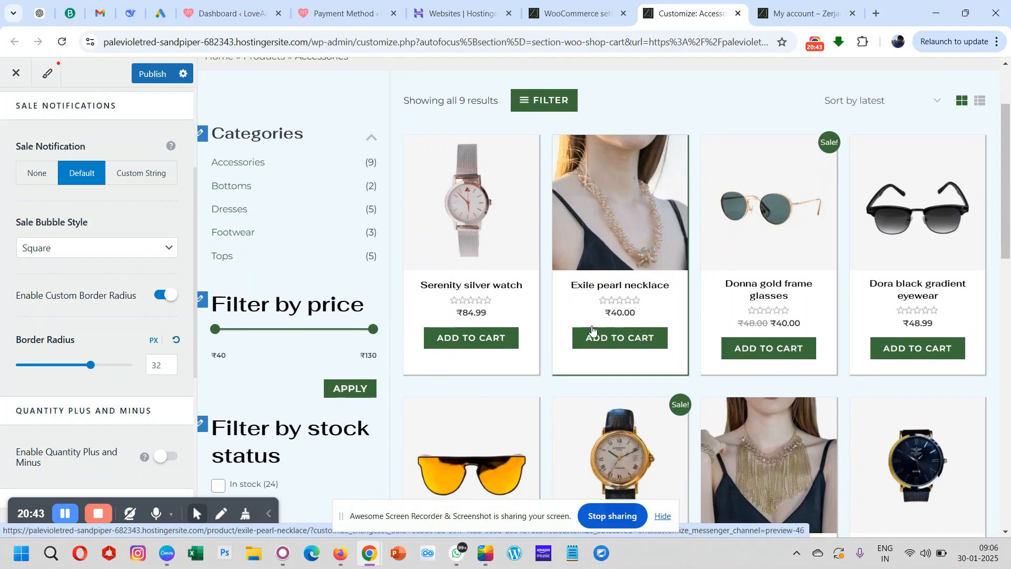
- Set the border radius of the sale badges to 0 px
{"action": "left_click", "coordinate": [170, 367]}
{"action": "double_click", "coordinate": [169, 367]}
{"action": "type", "text": "0"}
{"action": "left_click", "coordinate": [114, 342]}
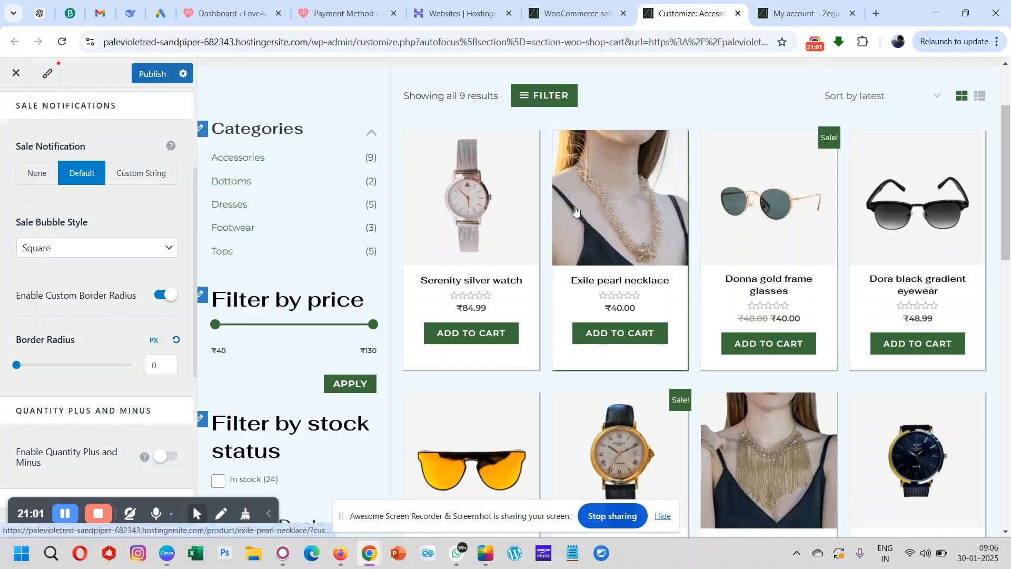
- Open the full cart page in the preview from the store's shopping cart summary
{"action": "scroll", "coordinate": [109, 349], "scroll_direction": "down", "scroll_amount": 4}
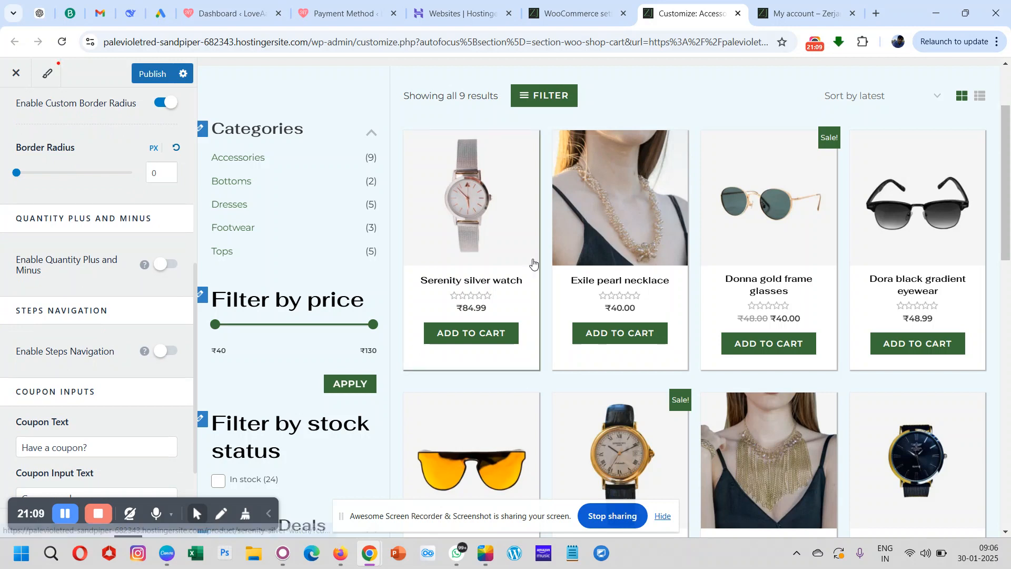
{"action": "scroll", "coordinate": [532, 261], "scroll_direction": "up", "scroll_amount": 3}
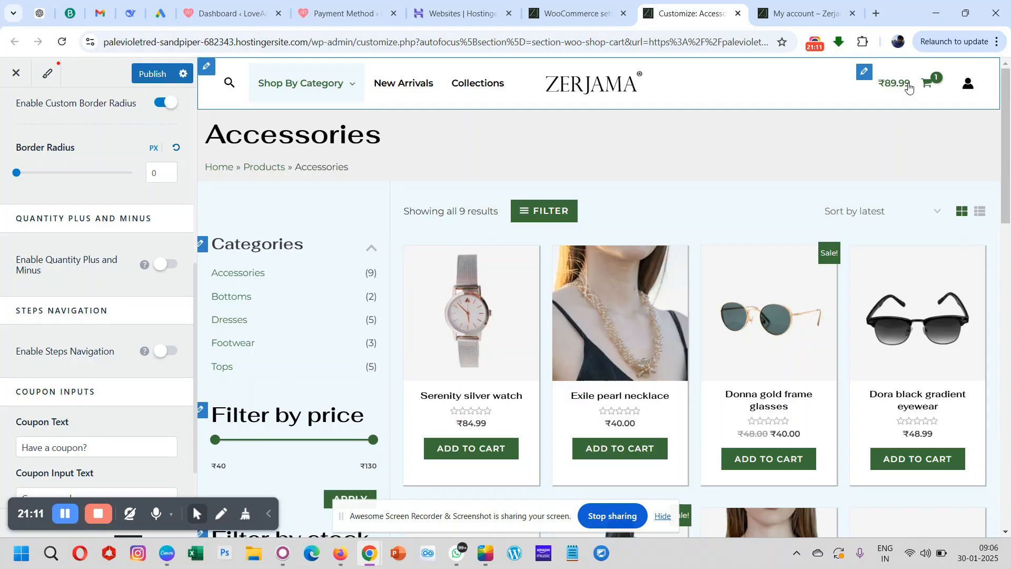
{"action": "left_click", "coordinate": [909, 87]}
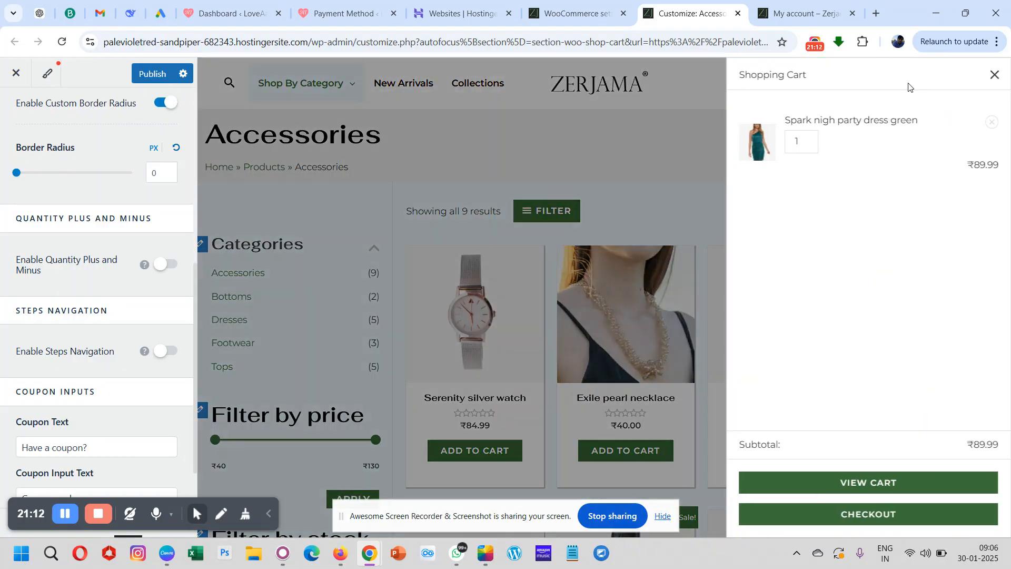
{"action": "left_click", "coordinate": [853, 487]}
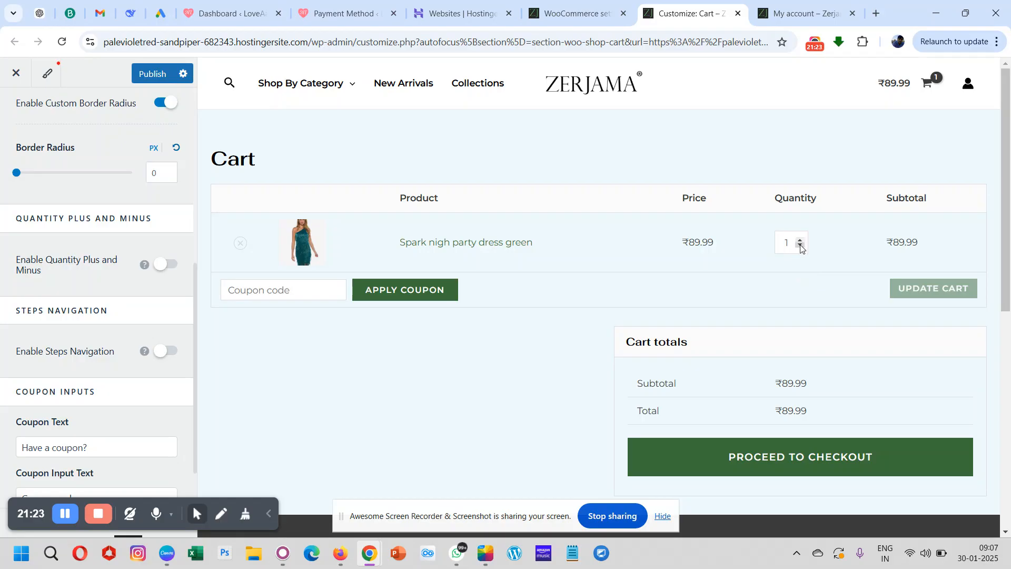
- Enable the quantity plus and minus buttons, try the Merged style, and choose Vertical
{"action": "left_click", "coordinate": [156, 266]}
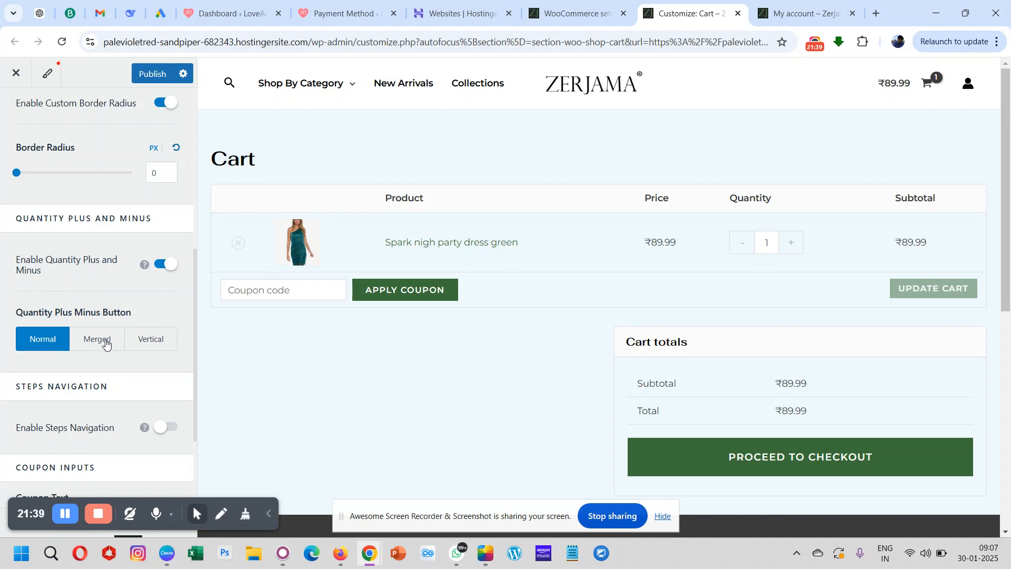
{"action": "left_click", "coordinate": [105, 343]}
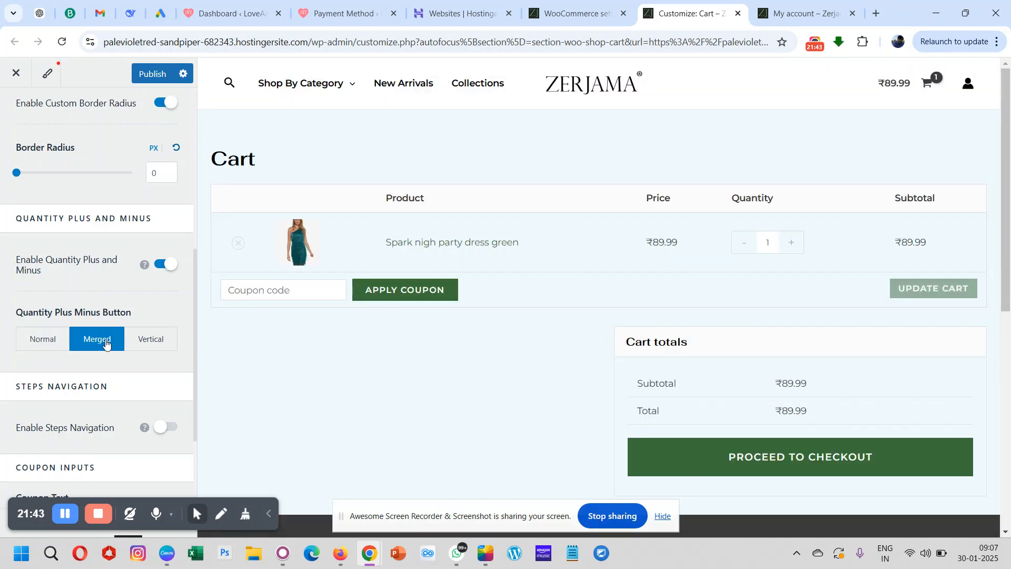
{"action": "left_click", "coordinate": [145, 343]}
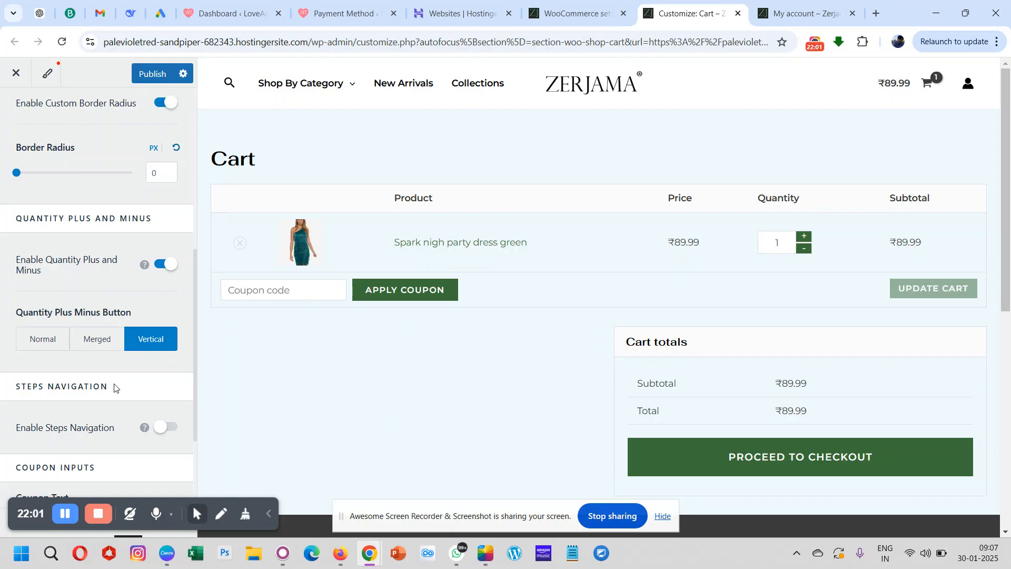
- Enable steps navigation with step numbers for the cart and checkout pages, and publish the changes
{"action": "scroll", "coordinate": [115, 389], "scroll_direction": "down", "scroll_amount": 2}
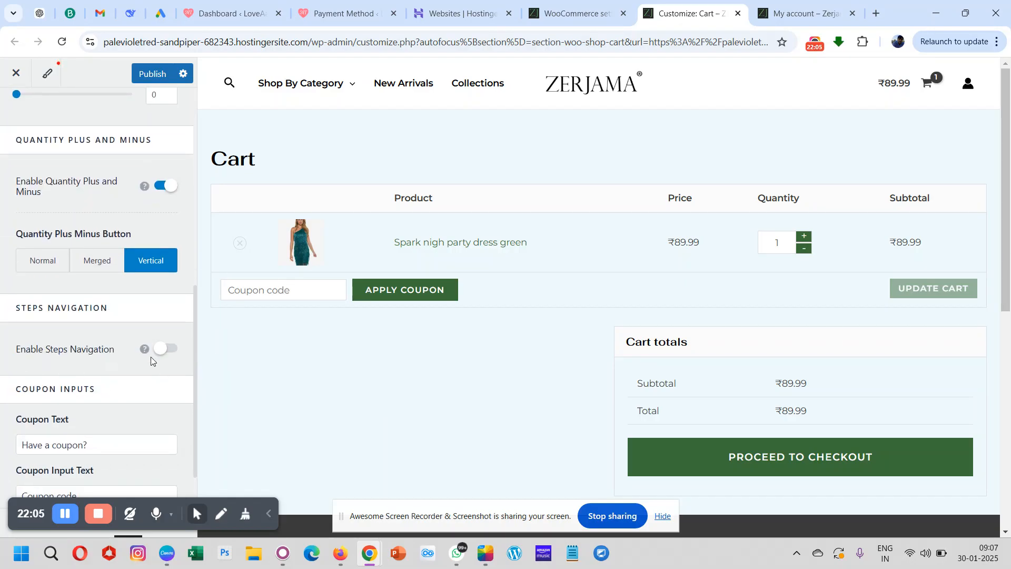
{"action": "left_click", "coordinate": [165, 350]}
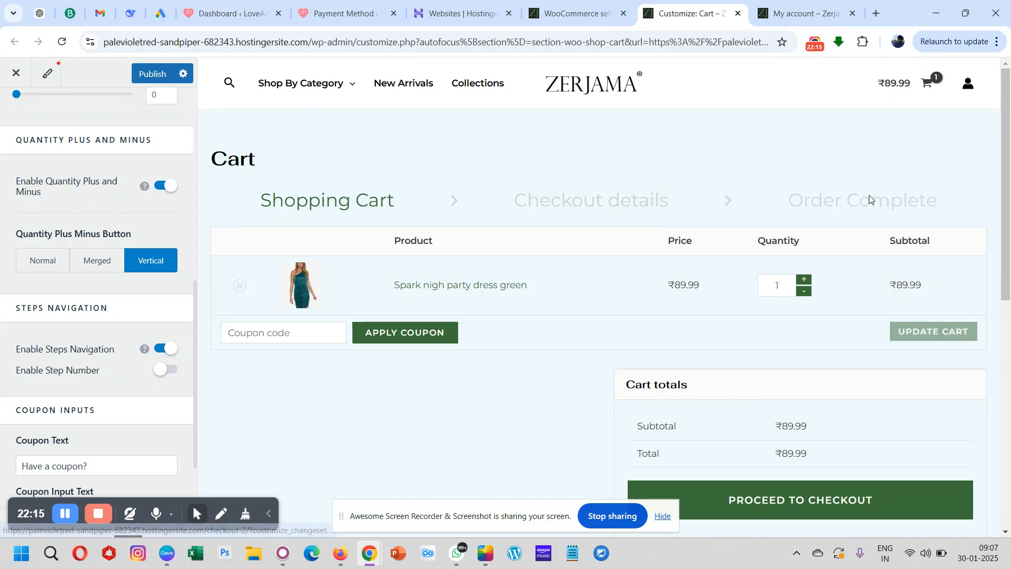
{"action": "left_click", "coordinate": [161, 371]}
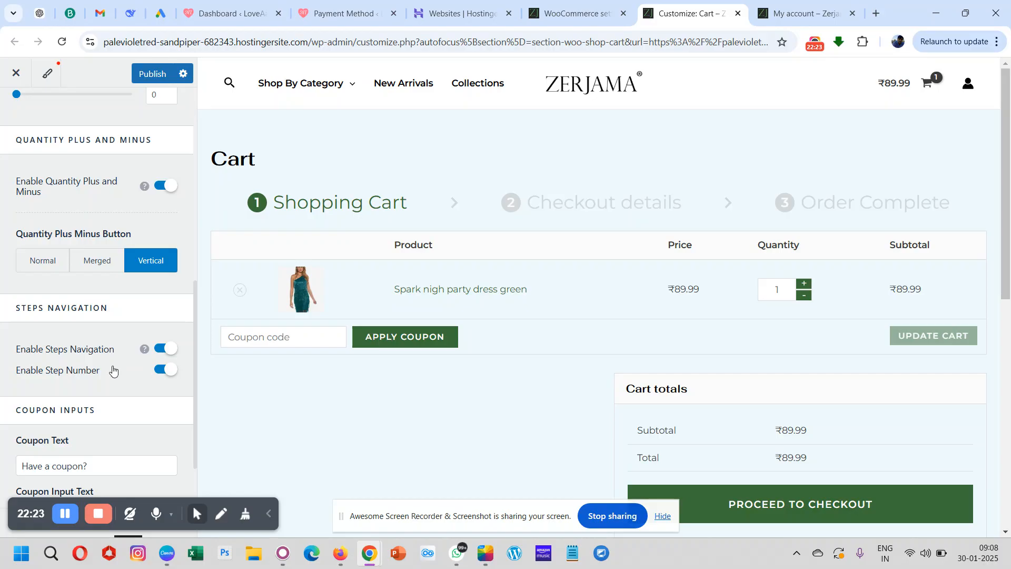
{"action": "left_click", "coordinate": [152, 74]}
- Switch to the live store and open its cart page to check the published quantity buttons and step navigation
{"action": "left_click", "coordinate": [800, 13]}
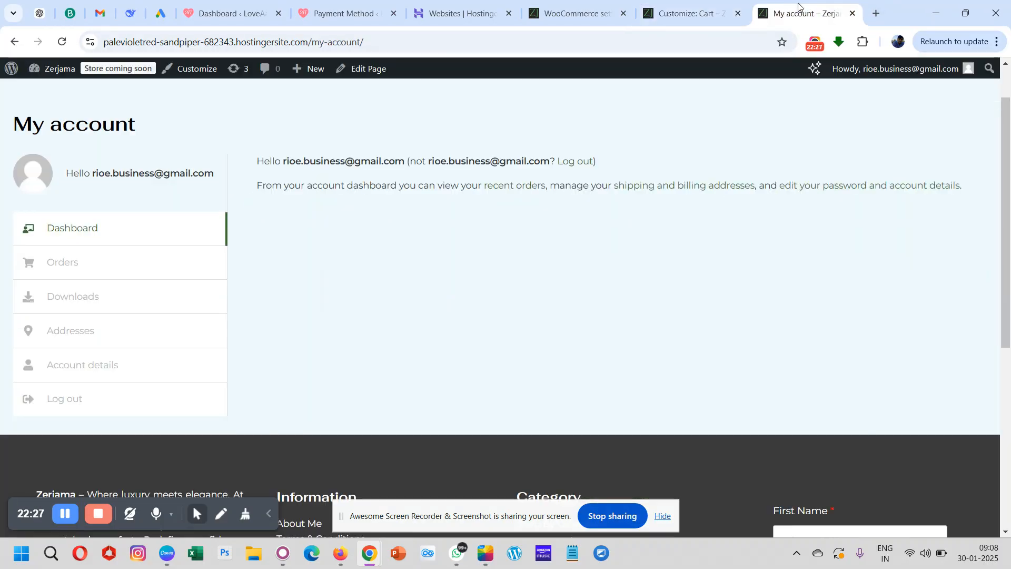
{"action": "scroll", "coordinate": [565, 262], "scroll_direction": "up", "scroll_amount": 1}
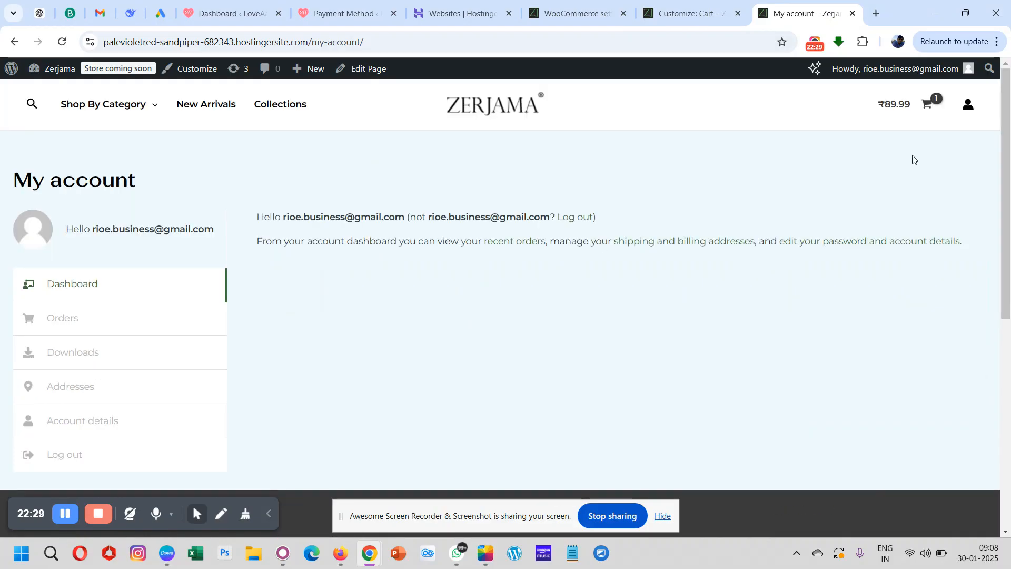
{"action": "left_click", "coordinate": [891, 103]}
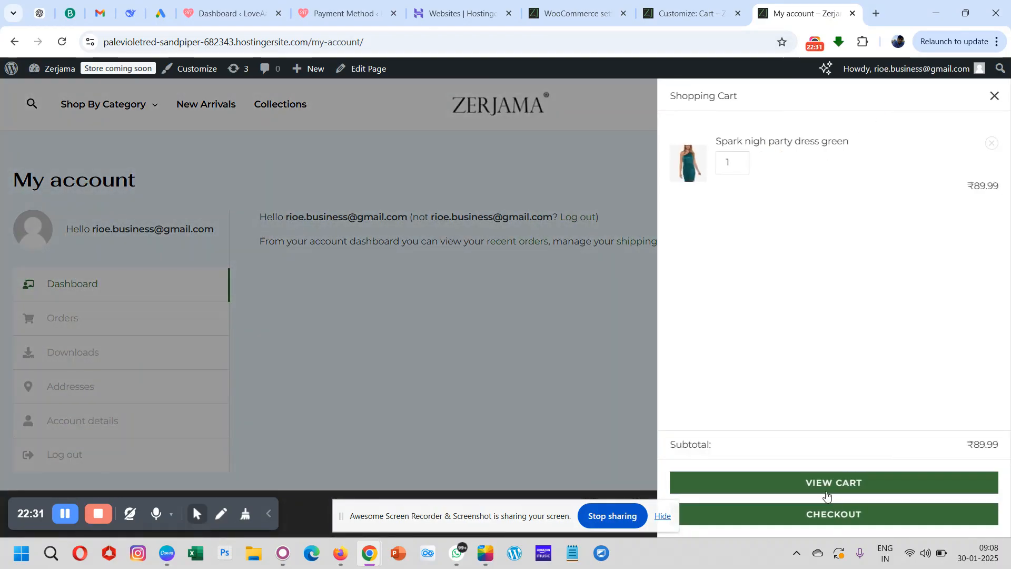
{"action": "left_click", "coordinate": [821, 489]}
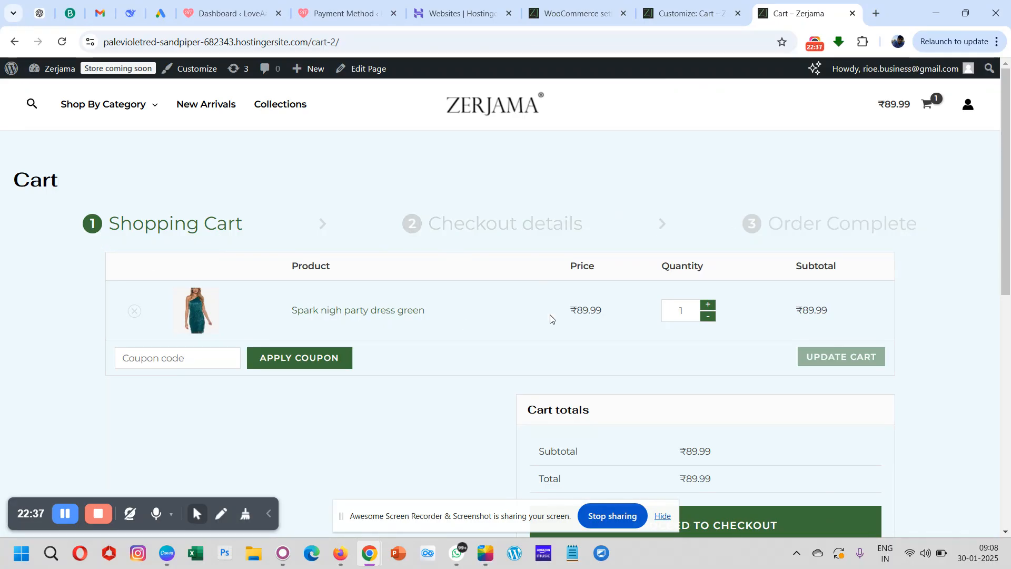
- Proceed to the live store's checkout page, review it from step navigation to order placement, and return to the Customizer
{"action": "scroll", "coordinate": [548, 318], "scroll_direction": "down", "scroll_amount": 2}
{"action": "left_click", "coordinate": [643, 457]}
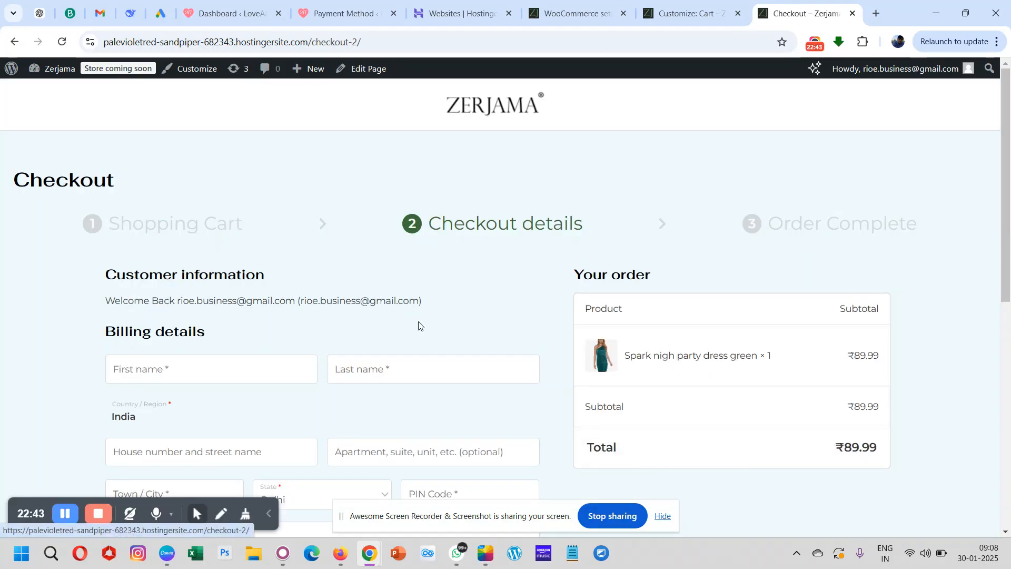
{"action": "scroll", "coordinate": [418, 324], "scroll_direction": "down", "scroll_amount": 5}
{"action": "scroll", "coordinate": [472, 244], "scroll_direction": "down", "scroll_amount": 3}
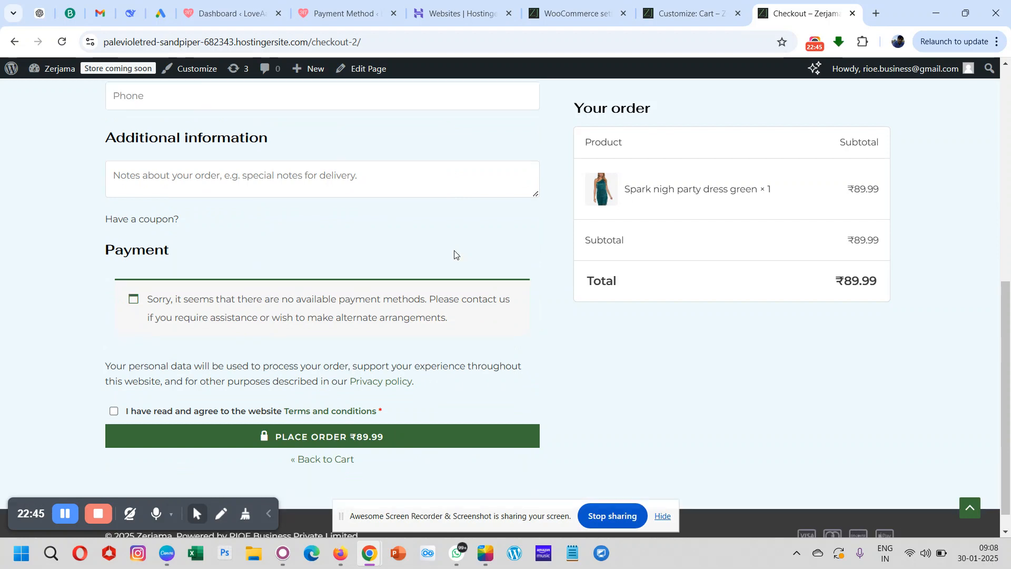
{"action": "scroll", "coordinate": [448, 259], "scroll_direction": "up", "scroll_amount": 1}
{"action": "scroll", "coordinate": [515, 310], "scroll_direction": "up", "scroll_amount": 7}
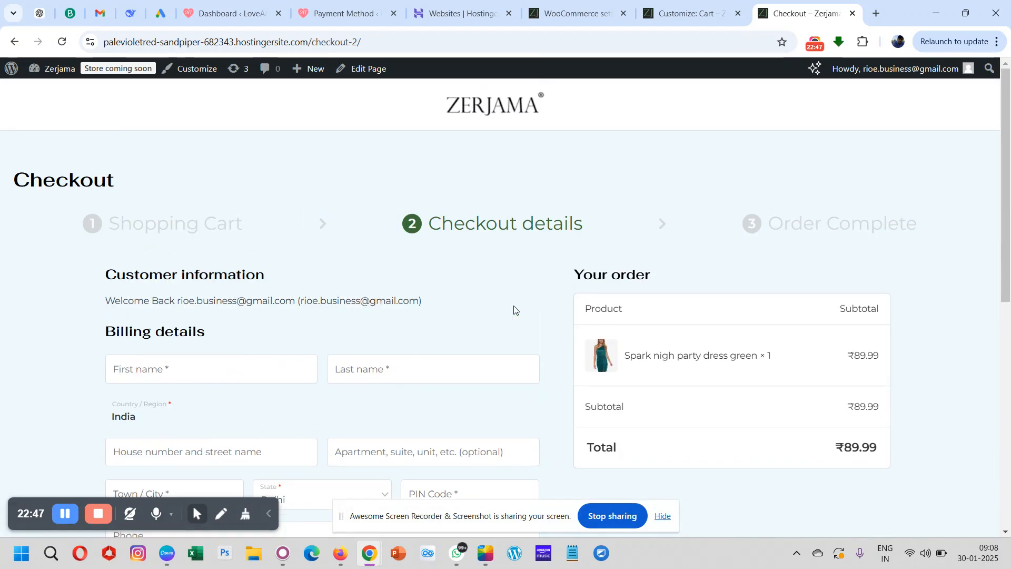
{"action": "scroll", "coordinate": [456, 332], "scroll_direction": "down", "scroll_amount": 8}
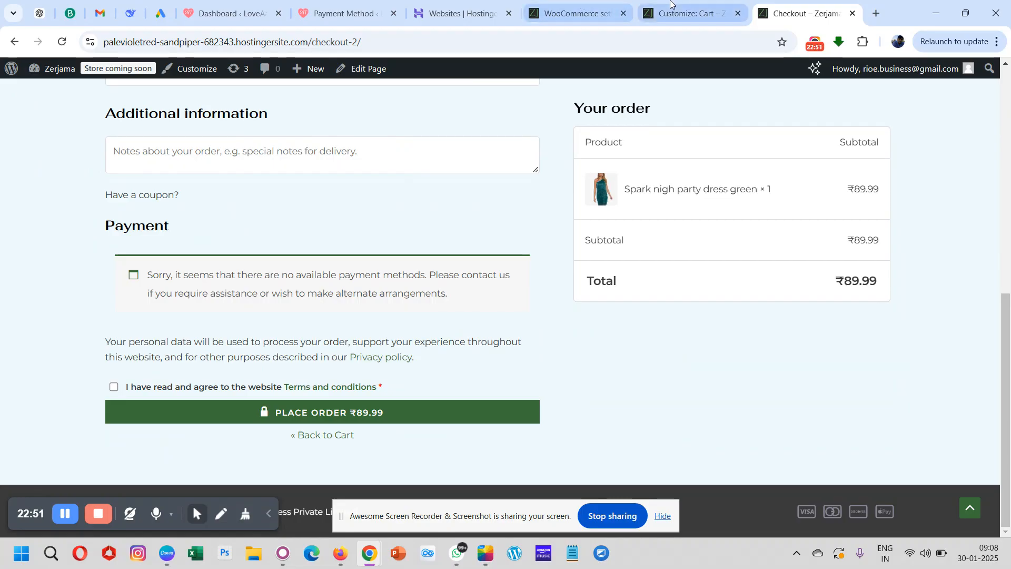
{"action": "left_click", "coordinate": [687, 13]}
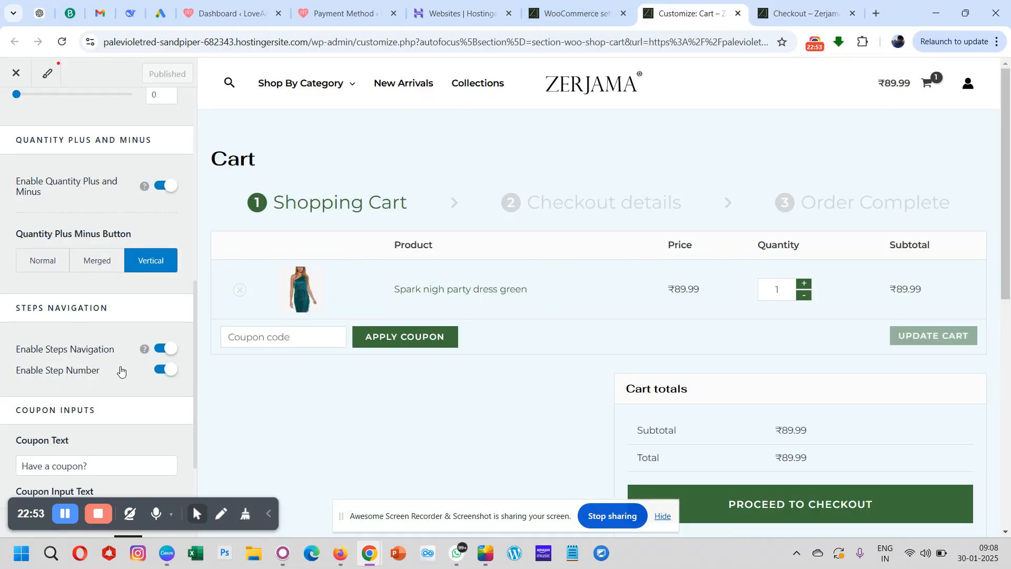
- Review the Coupon Inputs texts in the Misc settings and the width and thumbnail cropping options in the Product Images settings
{"action": "scroll", "coordinate": [121, 370], "scroll_direction": "down", "scroll_amount": 2}
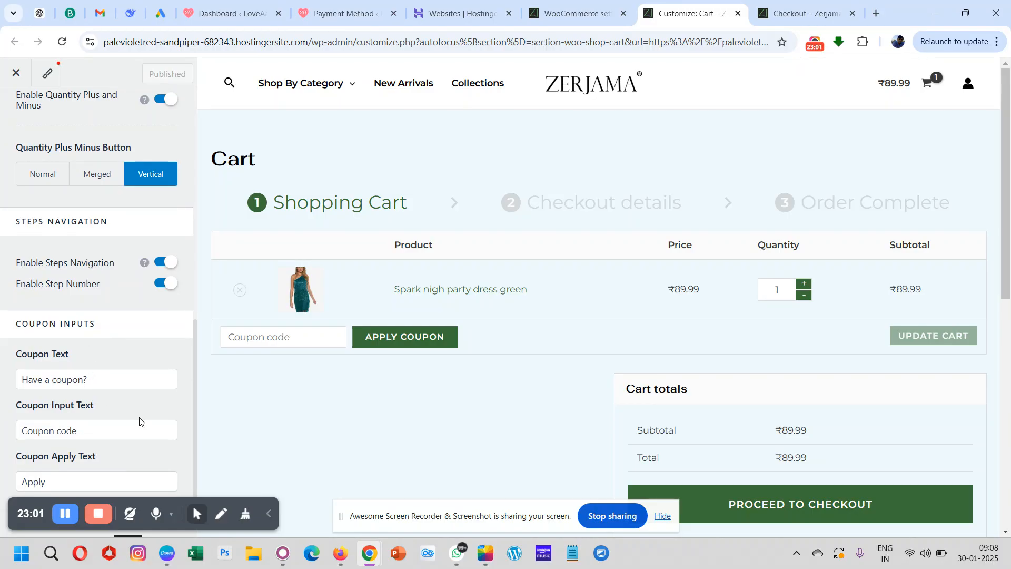
{"action": "scroll", "coordinate": [140, 418], "scroll_direction": "up", "scroll_amount": 10}
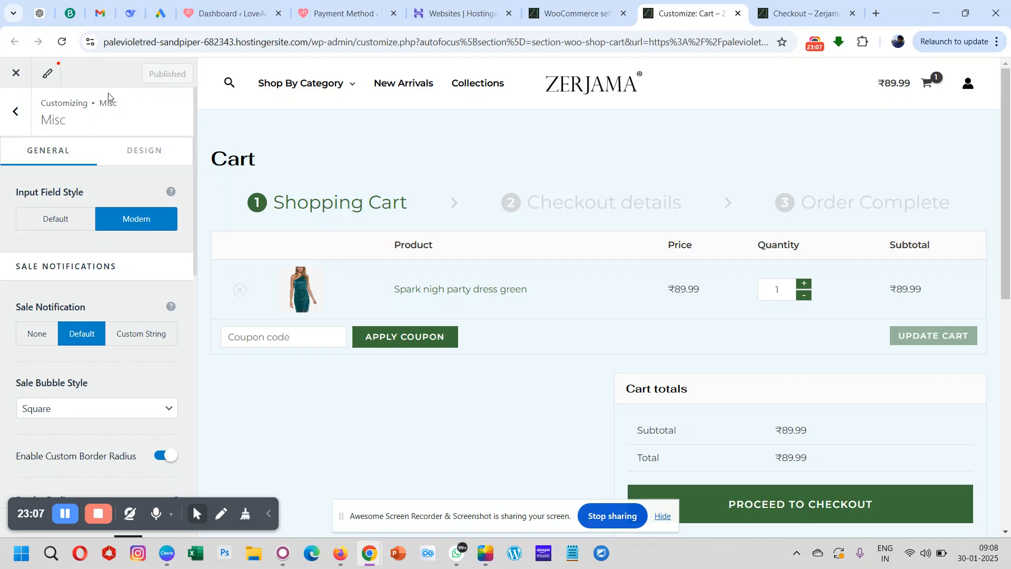
{"action": "left_click", "coordinate": [24, 121]}
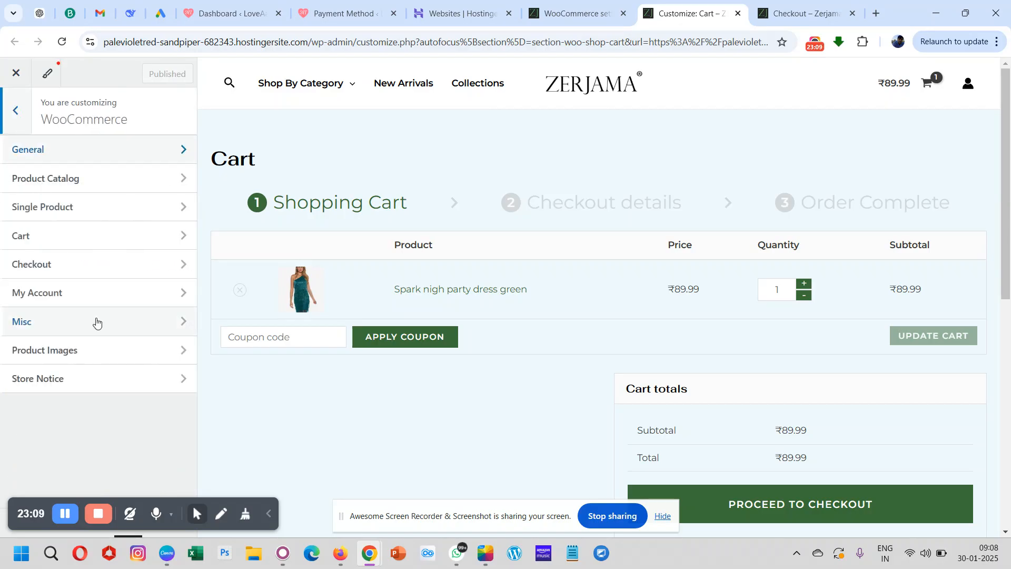
{"action": "left_click", "coordinate": [59, 360]}
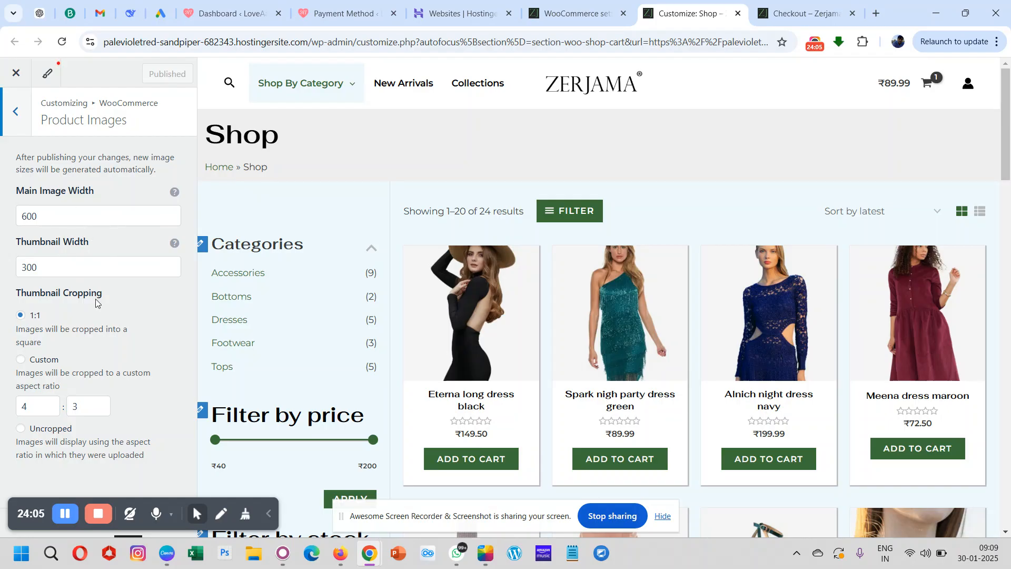
{"action": "left_click", "coordinate": [19, 127]}
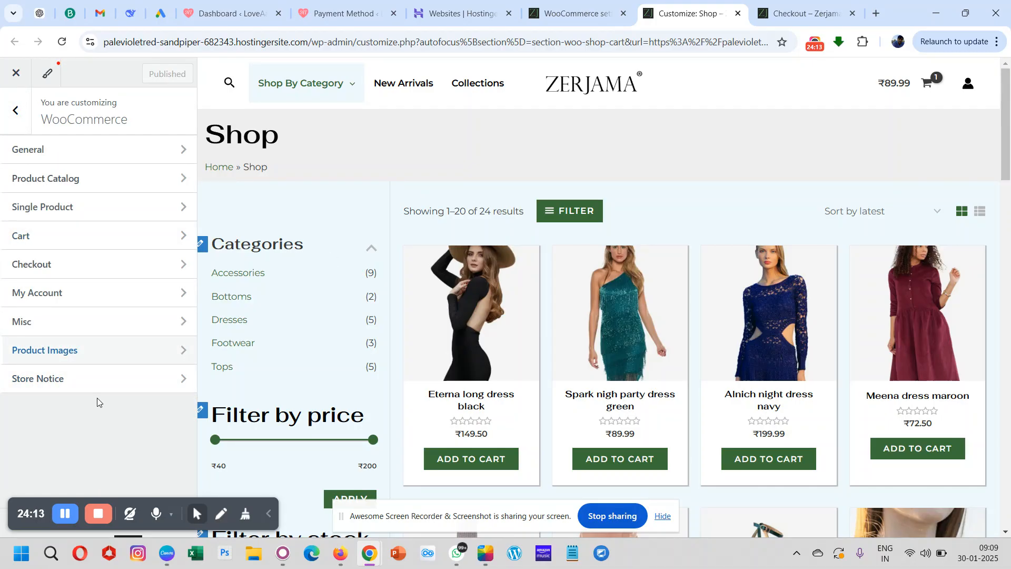
- Try the demo store notice on the published shop page, turn it off again and publish
{"action": "left_click", "coordinate": [56, 383]}
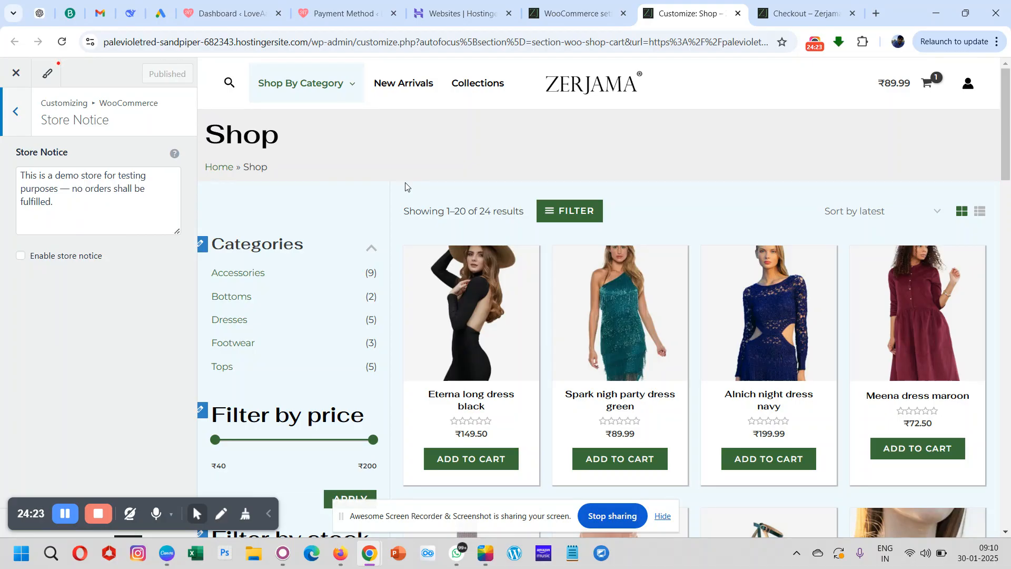
{"action": "left_click", "coordinate": [20, 256]}
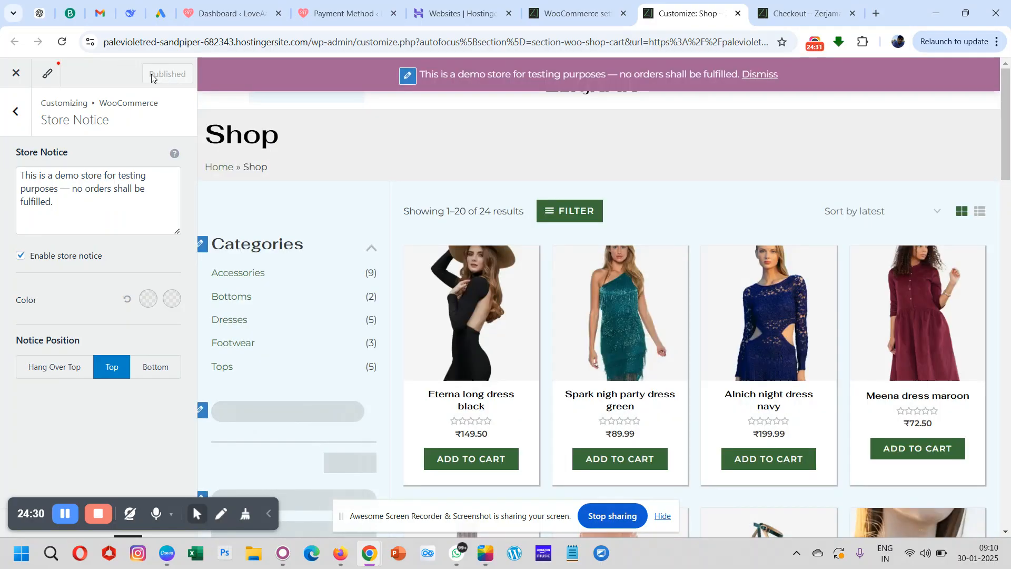
{"action": "scroll", "coordinate": [476, 158], "scroll_direction": "down", "scroll_amount": 2}
{"action": "scroll", "coordinate": [475, 158], "scroll_direction": "up", "scroll_amount": 2}
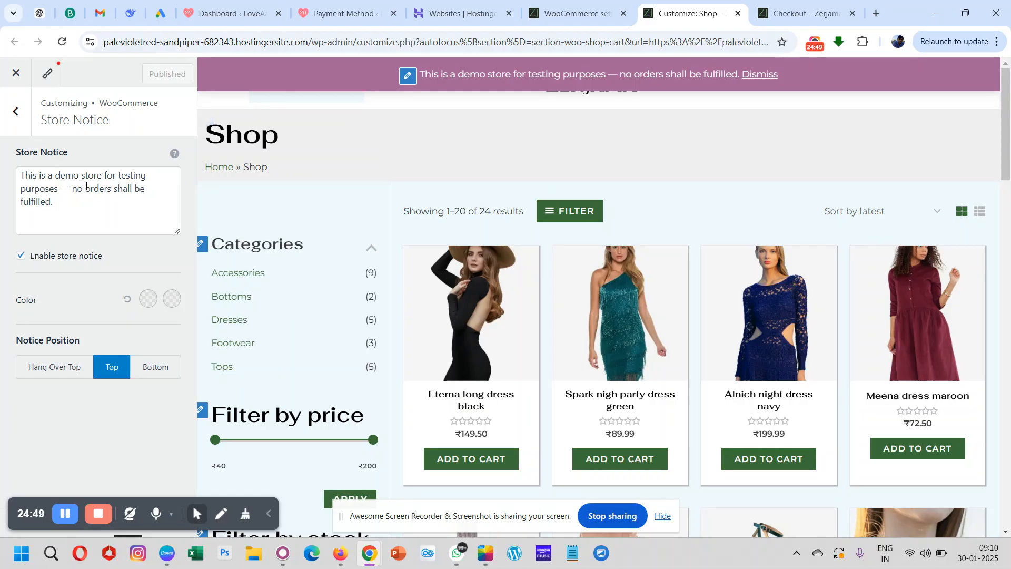
{"action": "left_click", "coordinate": [20, 257]}
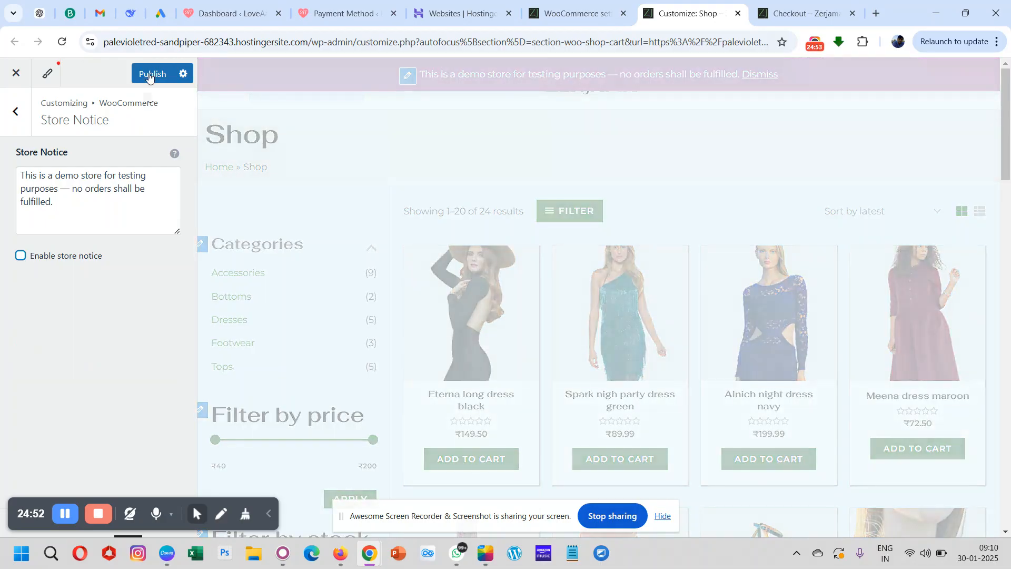
{"action": "left_click", "coordinate": [151, 71]}
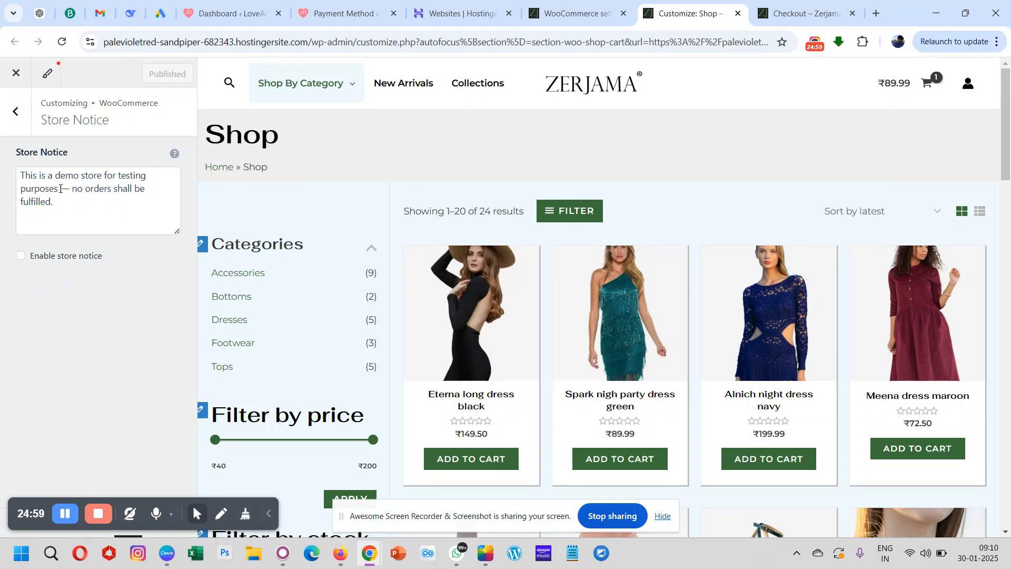
- Review the container layout, container style, sidebar layout and sidebar style in the WooCommerce General settings
{"action": "left_click", "coordinate": [17, 119]}
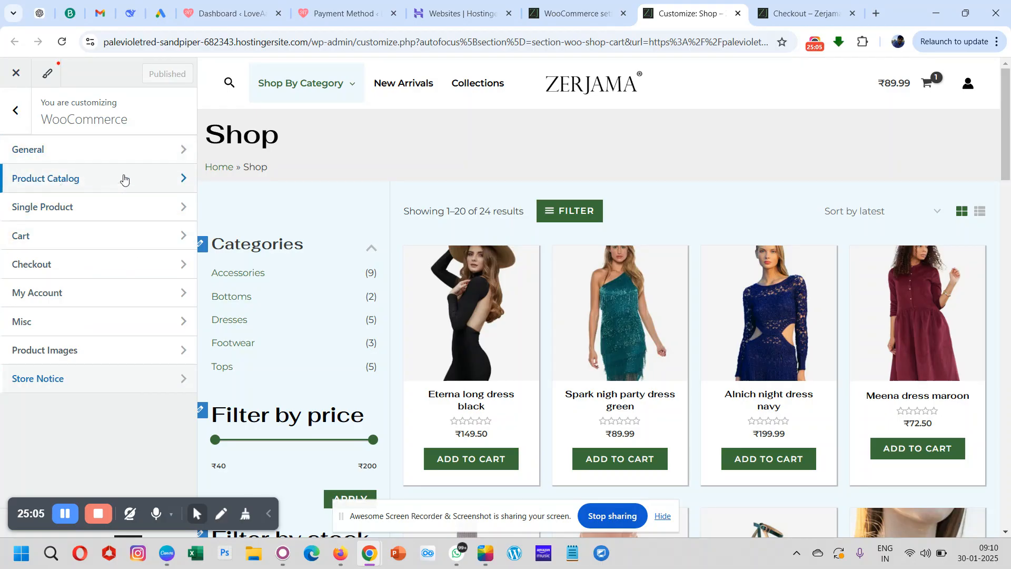
{"action": "left_click", "coordinate": [87, 150]}
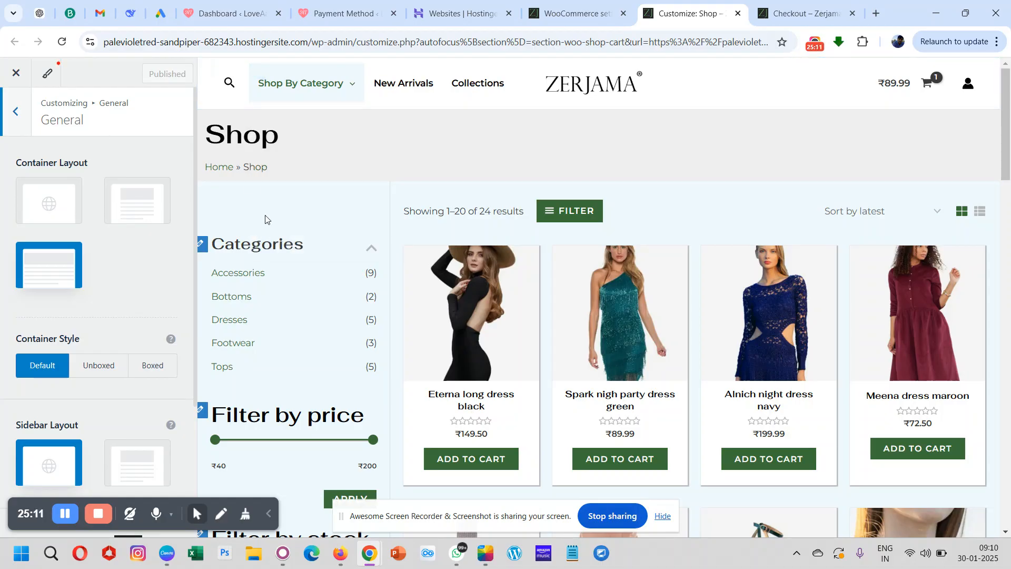
{"action": "scroll", "coordinate": [81, 283], "scroll_direction": "down", "scroll_amount": 1}
{"action": "scroll", "coordinate": [81, 283], "scroll_direction": "up", "scroll_amount": 1}
{"action": "scroll", "coordinate": [57, 256], "scroll_direction": "down", "scroll_amount": 2}
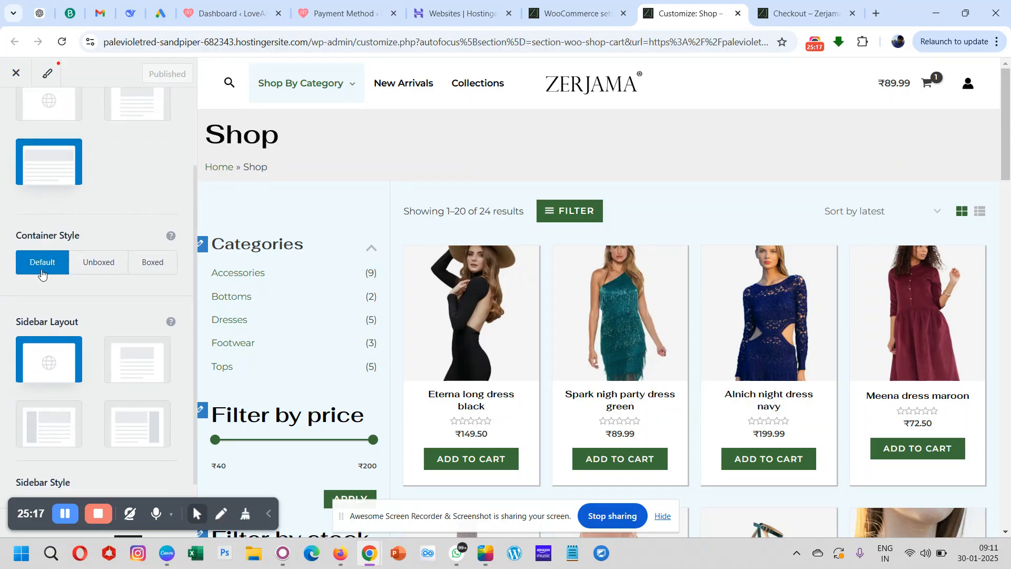
{"action": "scroll", "coordinate": [42, 273], "scroll_direction": "down", "scroll_amount": 1}
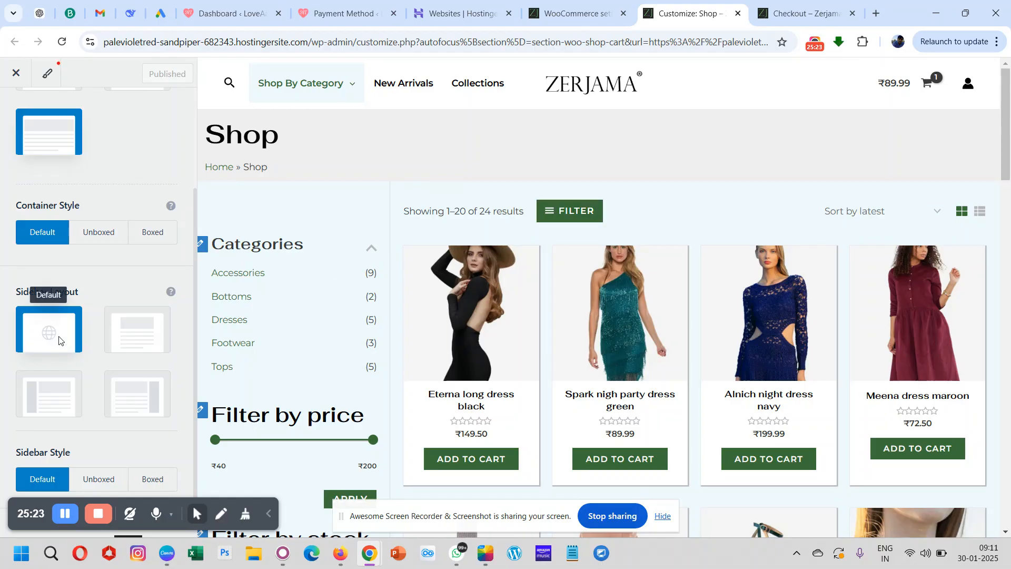
{"action": "scroll", "coordinate": [61, 341], "scroll_direction": "up", "scroll_amount": 3}
{"action": "scroll", "coordinate": [61, 341], "scroll_direction": "down", "scroll_amount": 3}
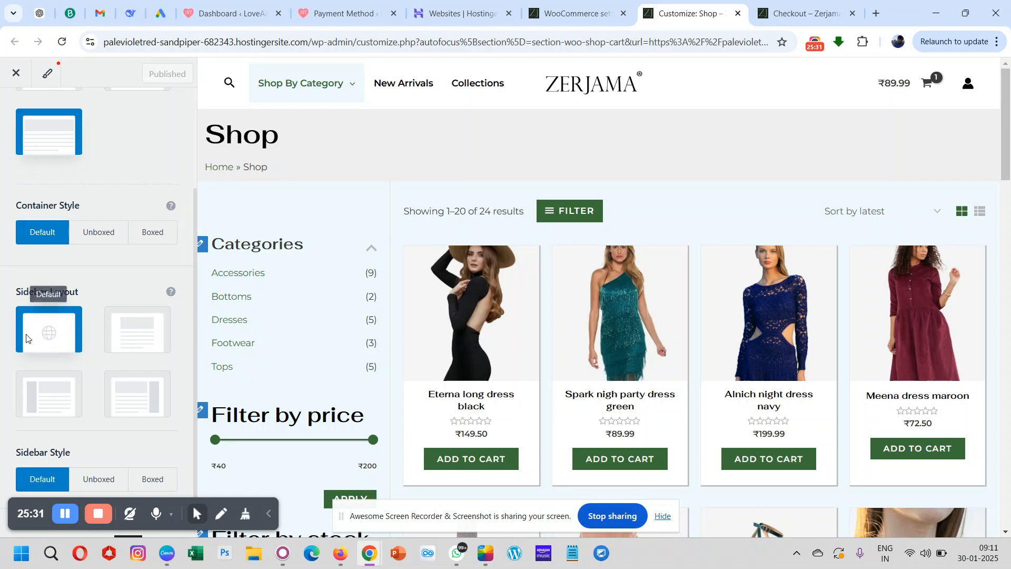
{"action": "scroll", "coordinate": [35, 344], "scroll_direction": "up", "scroll_amount": 3}
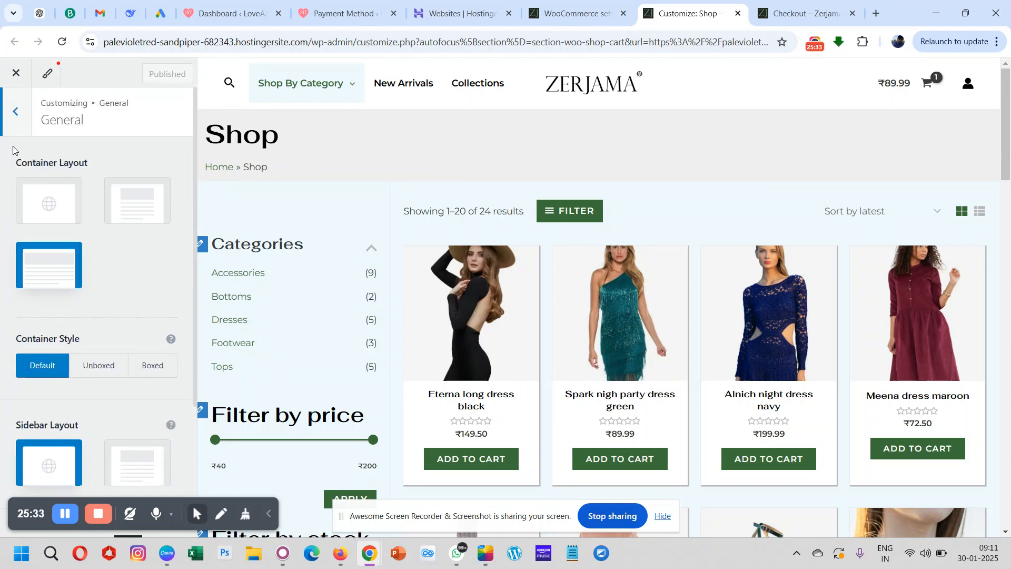
{"action": "left_click", "coordinate": [15, 122]}
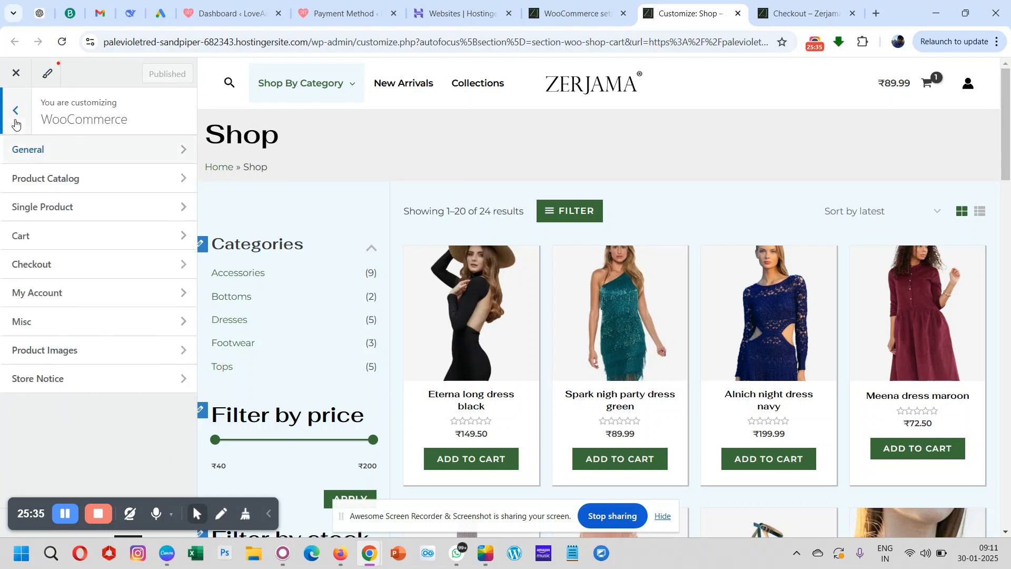
- Set the Product Catalog's container layout to Full Width
{"action": "left_click", "coordinate": [51, 183]}
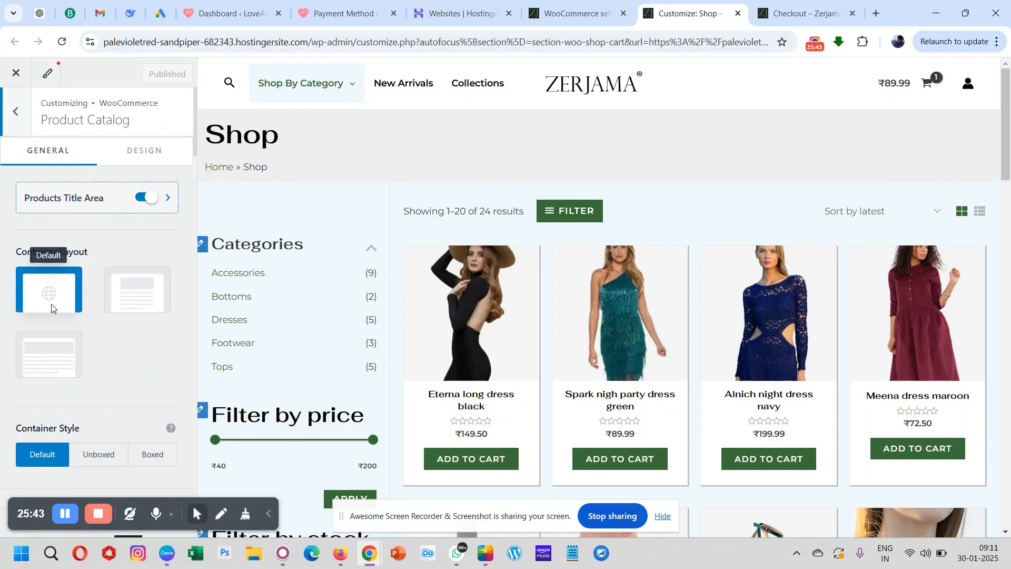
{"action": "left_click", "coordinate": [49, 357]}
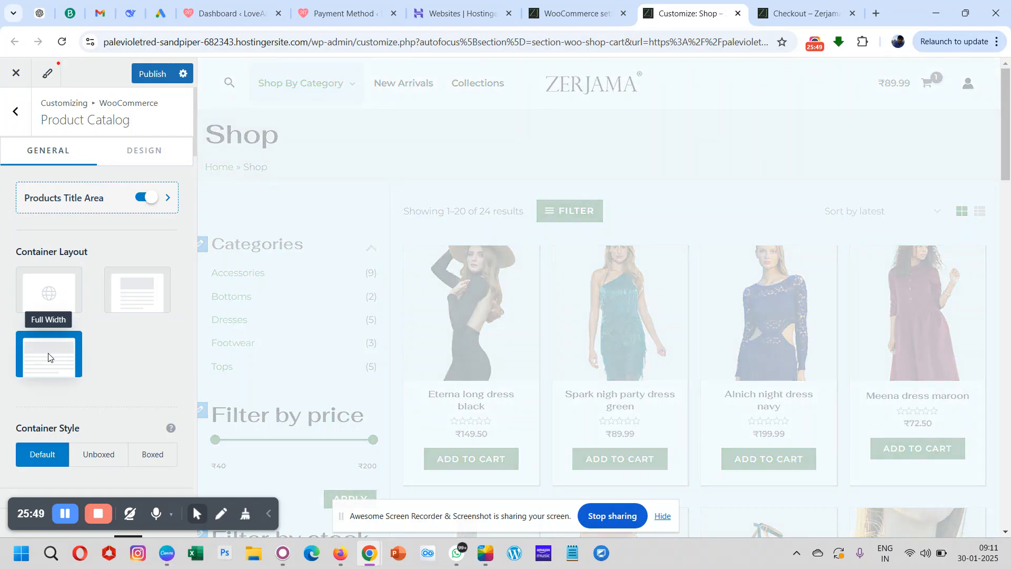
{"action": "scroll", "coordinate": [167, 333], "scroll_direction": "down", "scroll_amount": 5}
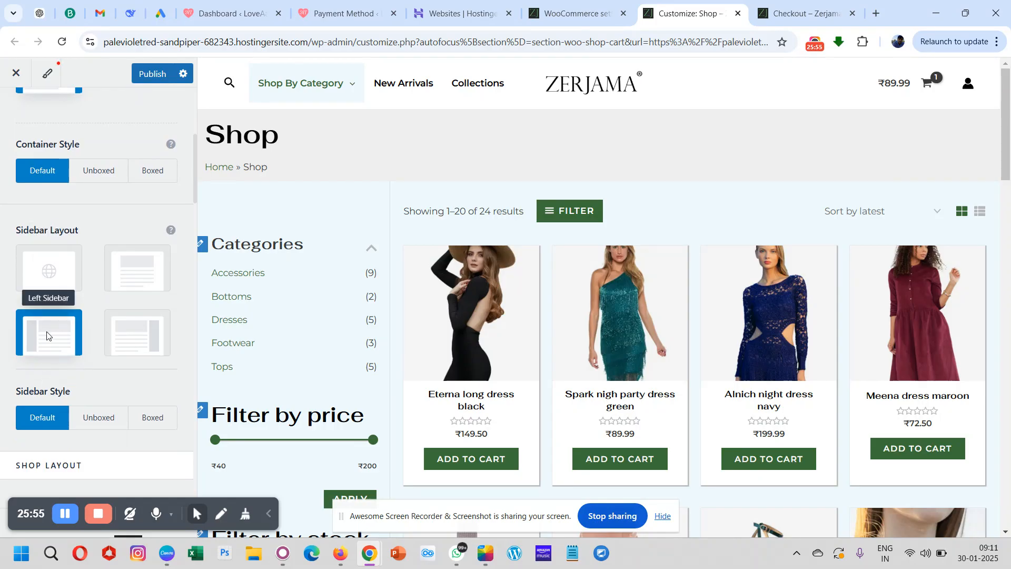
- Try the Boxed sidebar style for the Product Catalog, check it in the shop preview, and return to Default
{"action": "scroll", "coordinate": [47, 335], "scroll_direction": "down", "scroll_amount": 3}
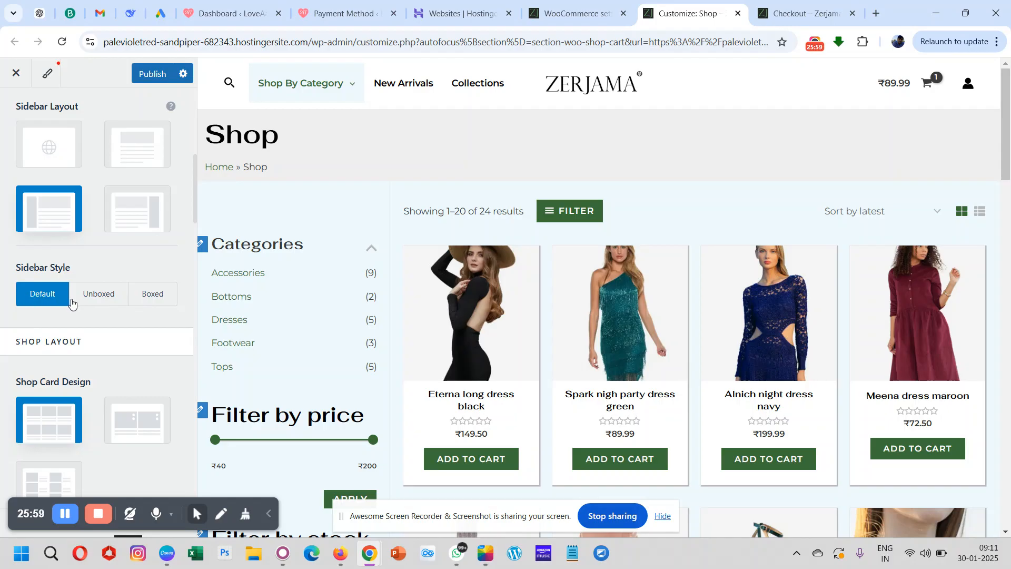
{"action": "left_click", "coordinate": [134, 298]}
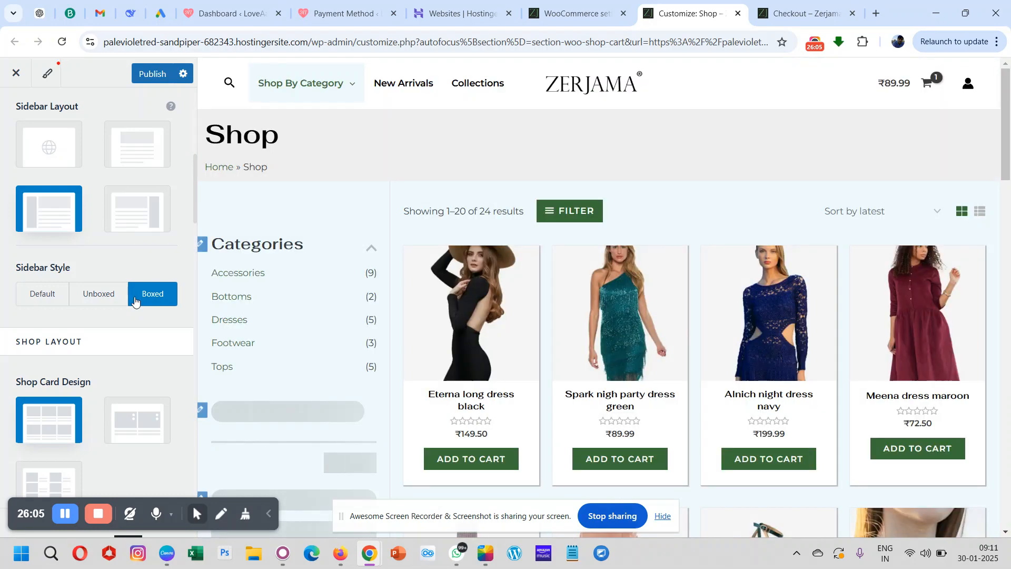
{"action": "scroll", "coordinate": [255, 323], "scroll_direction": "down", "scroll_amount": 20}
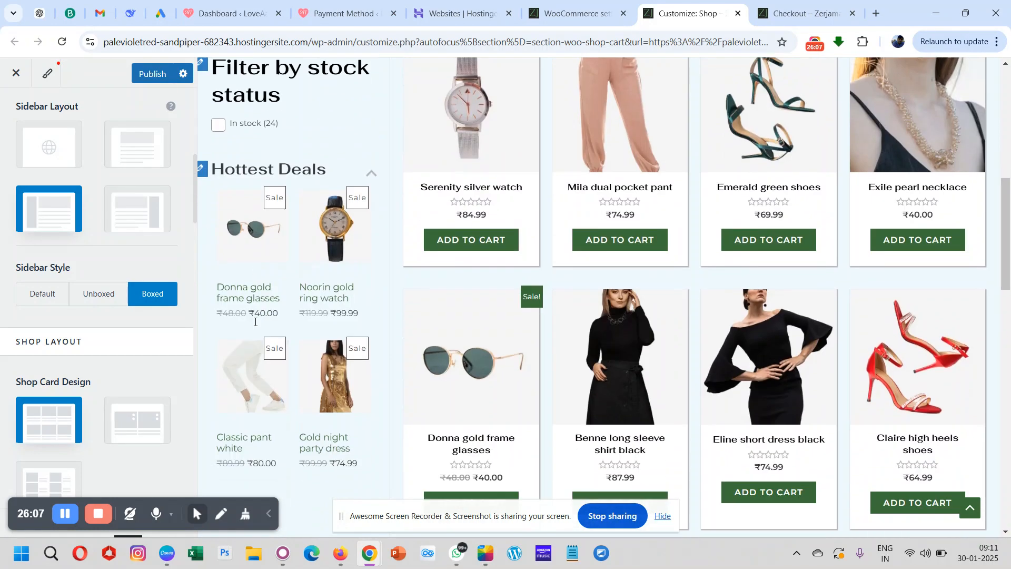
{"action": "scroll", "coordinate": [254, 322], "scroll_direction": "up", "scroll_amount": 20}
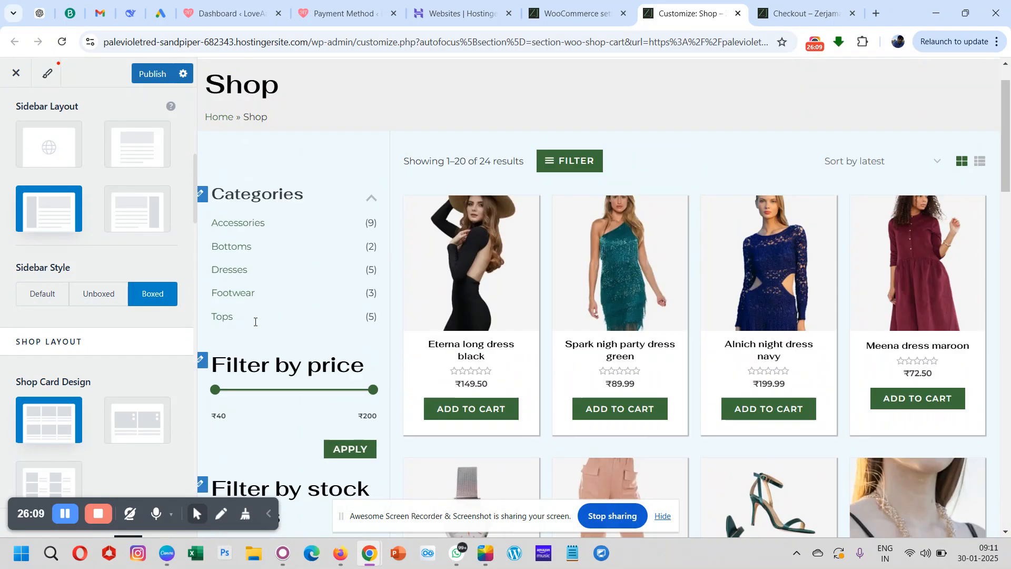
{"action": "left_click", "coordinate": [50, 298]}
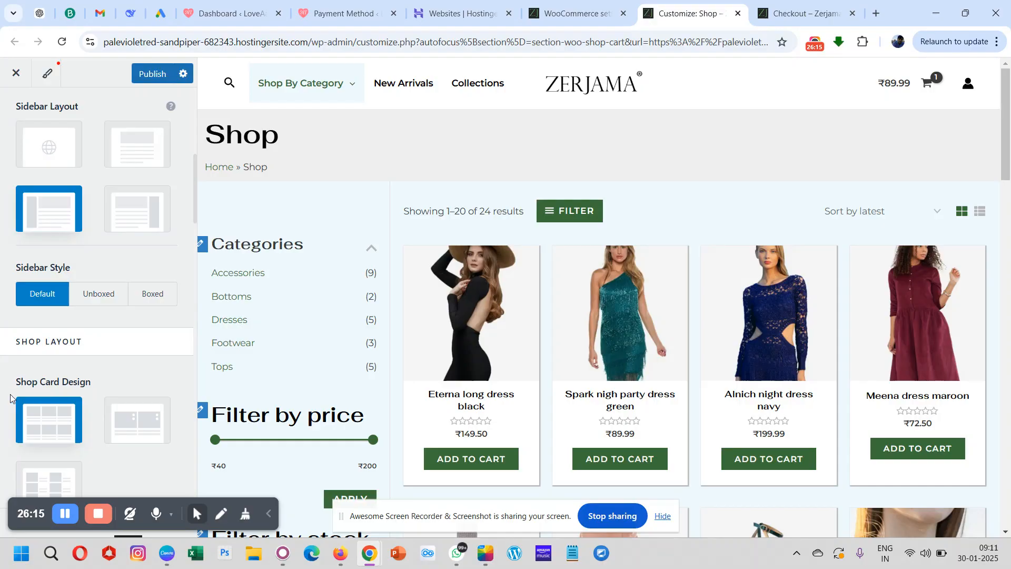
- Examine the Product Catalog's shop card design, shop columns and products per page settings
{"action": "scroll", "coordinate": [51, 381], "scroll_direction": "down", "scroll_amount": 3}
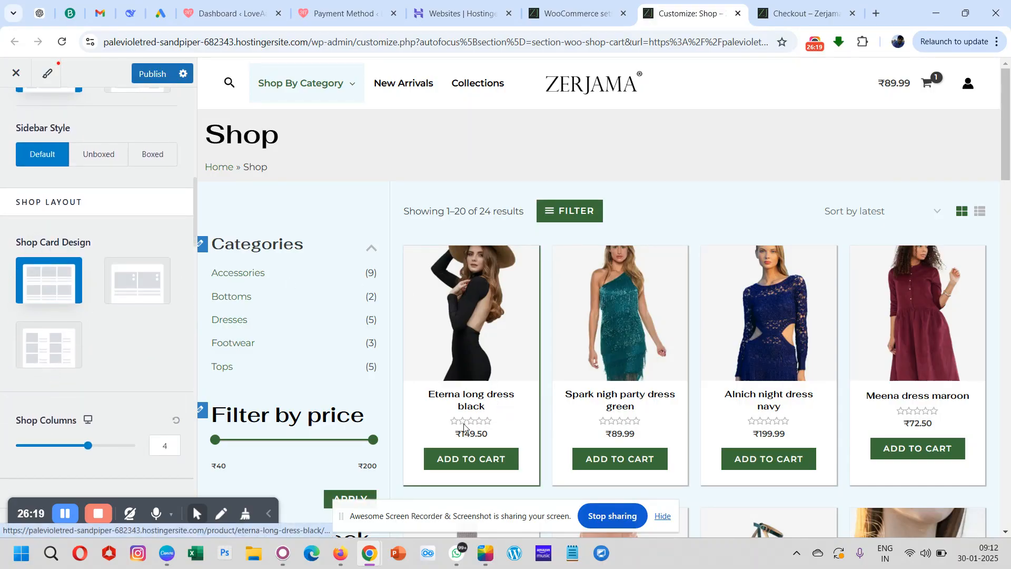
{"action": "scroll", "coordinate": [112, 365], "scroll_direction": "down", "scroll_amount": 3}
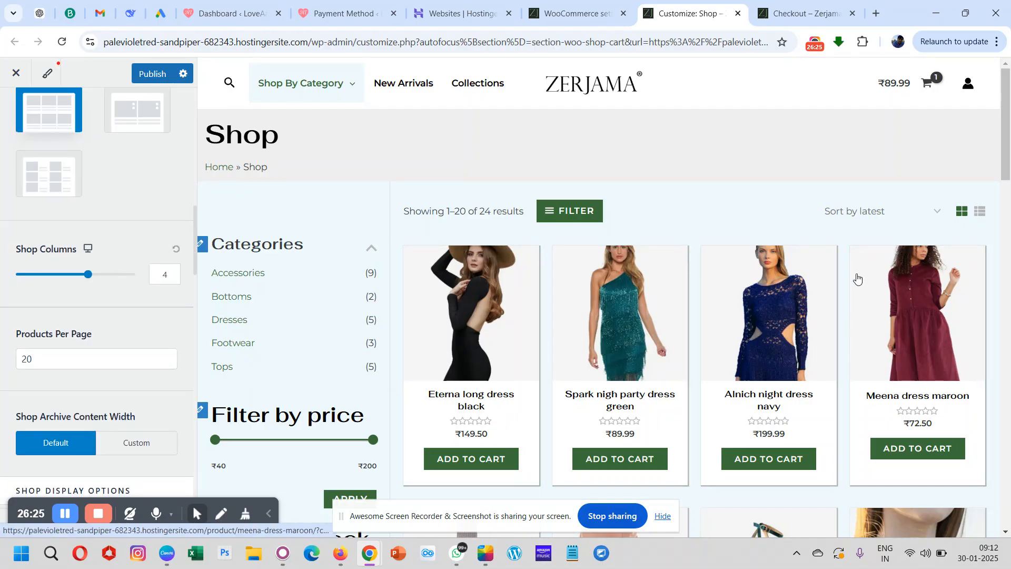
{"action": "left_click", "coordinate": [175, 273]}
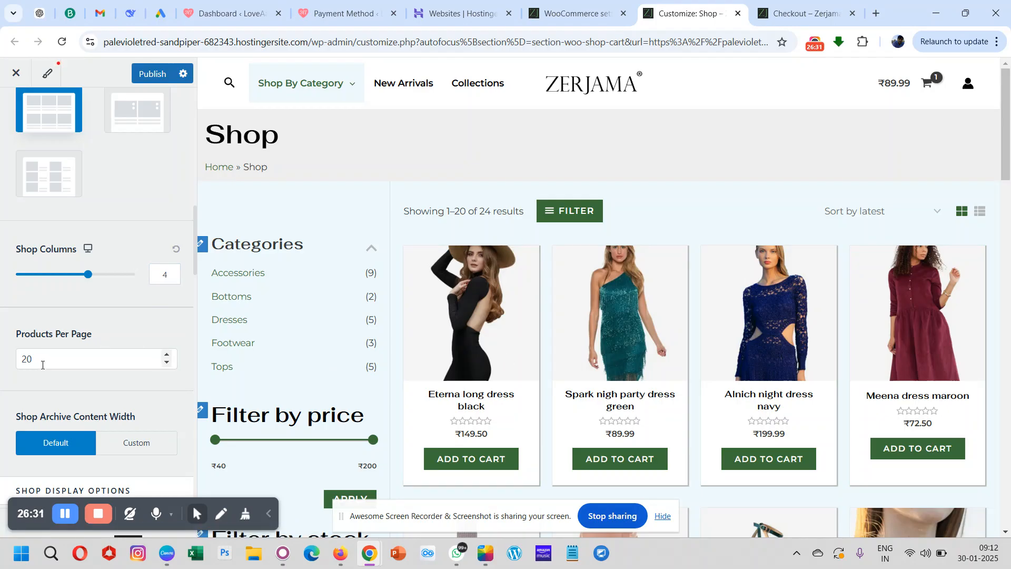
- Check the product rows and page navigation in the shop preview against the shop columns and products per page settings
{"action": "scroll", "coordinate": [601, 296], "scroll_direction": "down", "scroll_amount": 10}
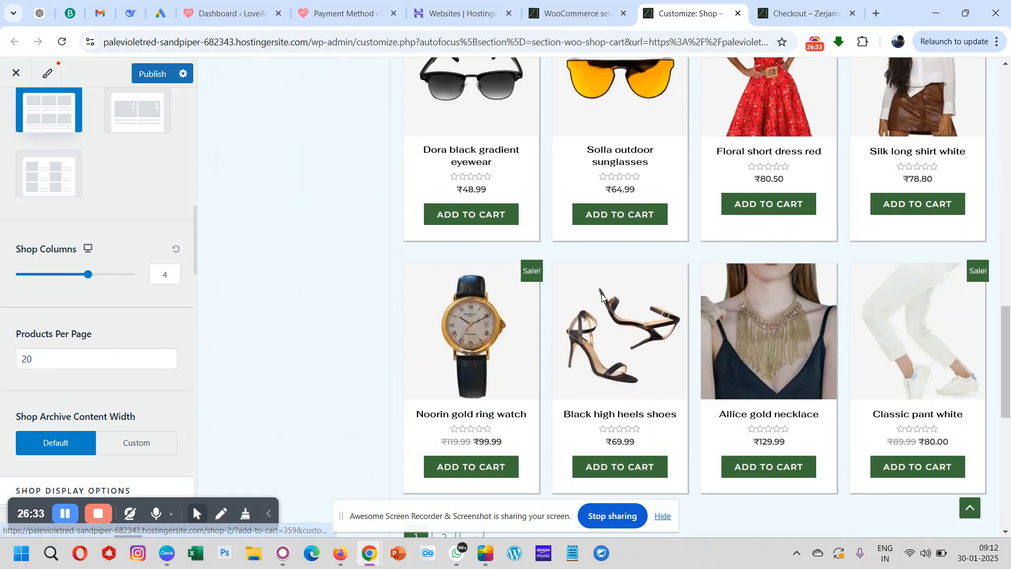
{"action": "scroll", "coordinate": [601, 296], "scroll_direction": "down", "scroll_amount": 8}
{"action": "scroll", "coordinate": [493, 201], "scroll_direction": "up", "scroll_amount": 1}
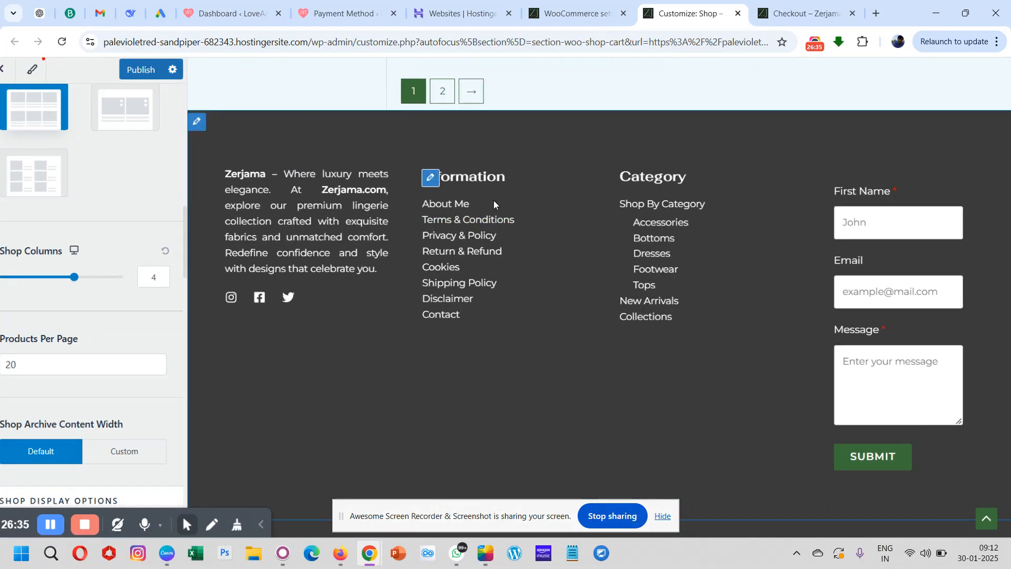
{"action": "scroll", "coordinate": [494, 200], "scroll_direction": "up", "scroll_amount": 3}
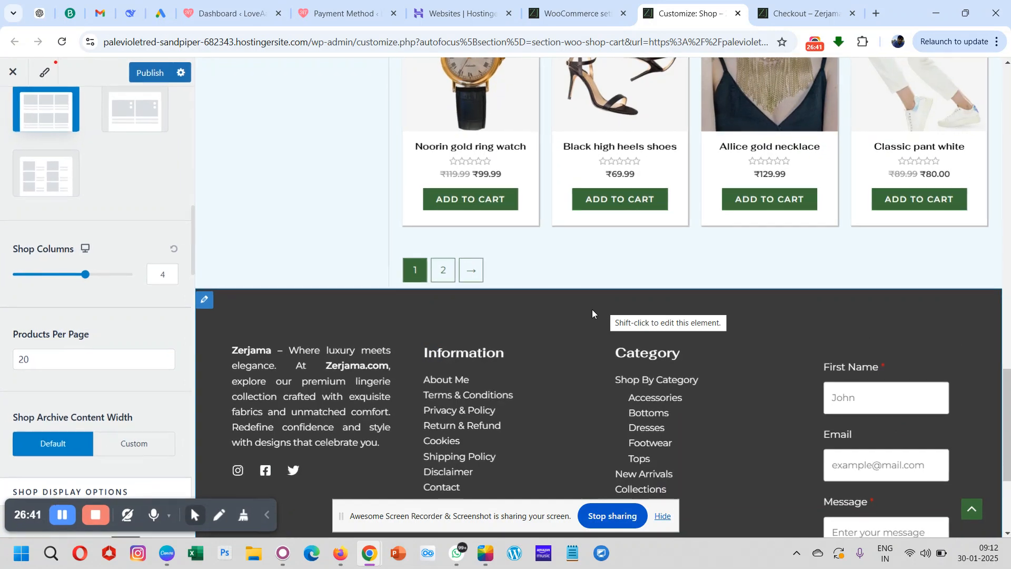
{"action": "scroll", "coordinate": [592, 309], "scroll_direction": "up", "scroll_amount": 4}
{"action": "scroll", "coordinate": [592, 309], "scroll_direction": "down", "scroll_amount": 5}
{"action": "scroll", "coordinate": [592, 308], "scroll_direction": "down", "scroll_amount": 3}
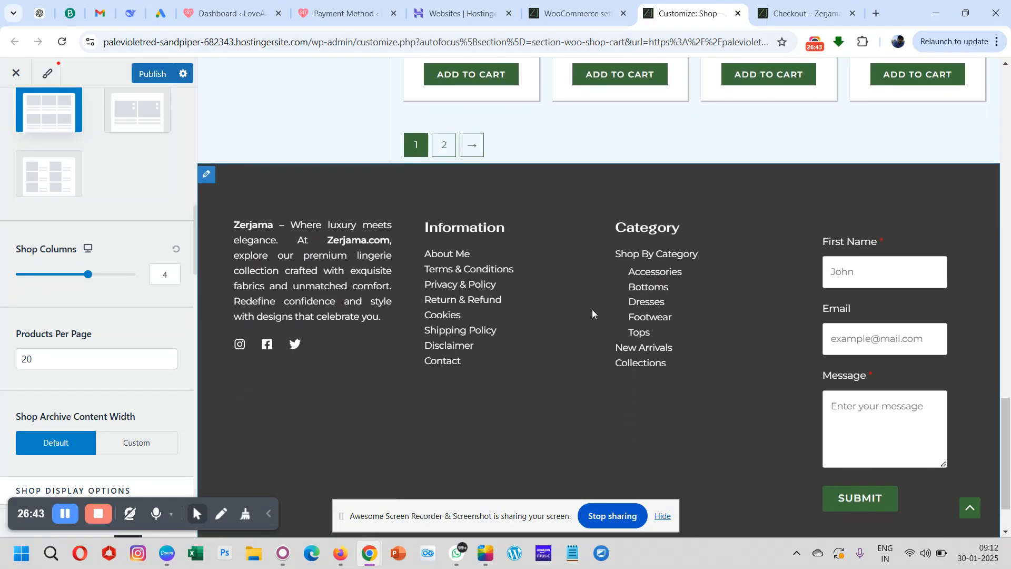
{"action": "scroll", "coordinate": [592, 309], "scroll_direction": "up", "scroll_amount": 14}
{"action": "scroll", "coordinate": [592, 312], "scroll_direction": "up", "scroll_amount": 10}
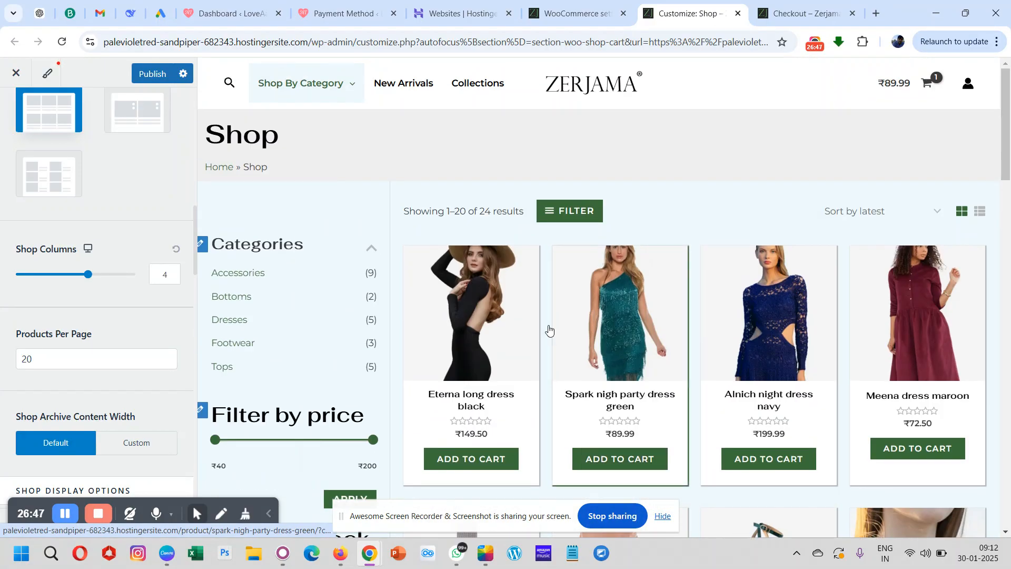
{"action": "triple_click", "coordinate": [453, 363]}
{"action": "left_click", "coordinate": [480, 156]}
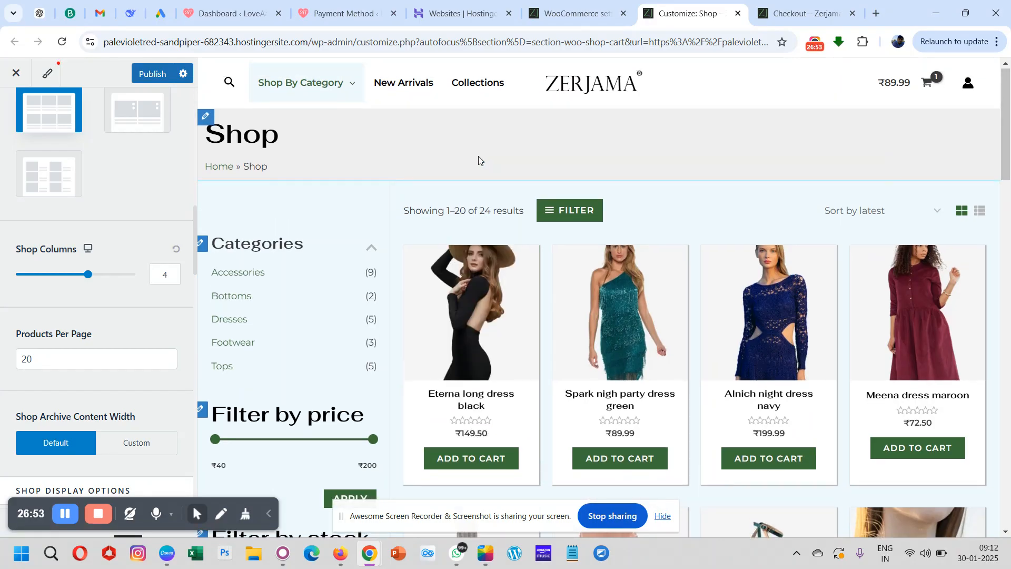
{"action": "scroll", "coordinate": [478, 156], "scroll_direction": "down", "scroll_amount": 12}
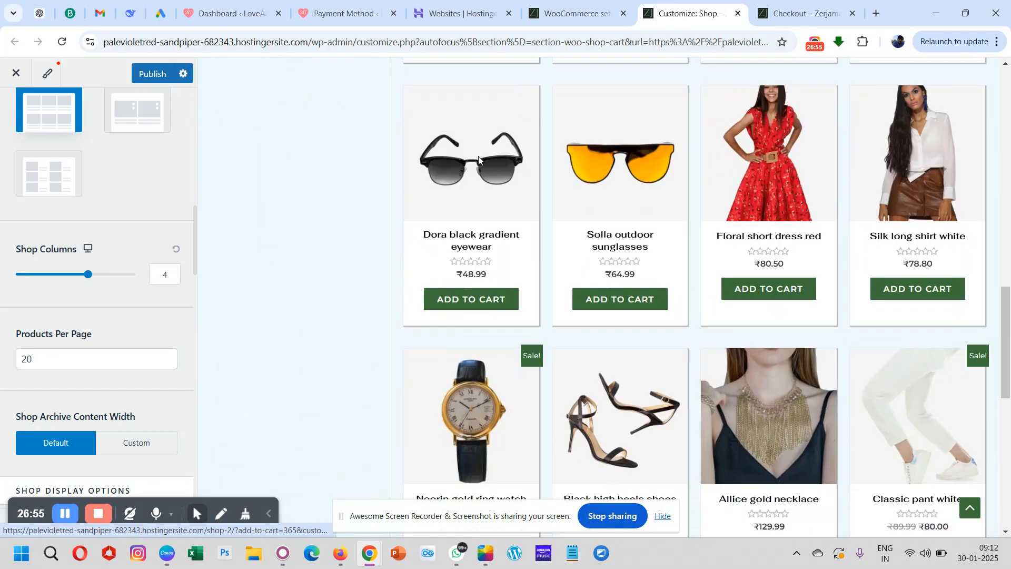
- Hide the Easy List View element from the Product Catalog's toolbar structure
{"action": "scroll", "coordinate": [479, 161], "scroll_direction": "up", "scroll_amount": 12}
{"action": "scroll", "coordinate": [60, 371], "scroll_direction": "down", "scroll_amount": 4}
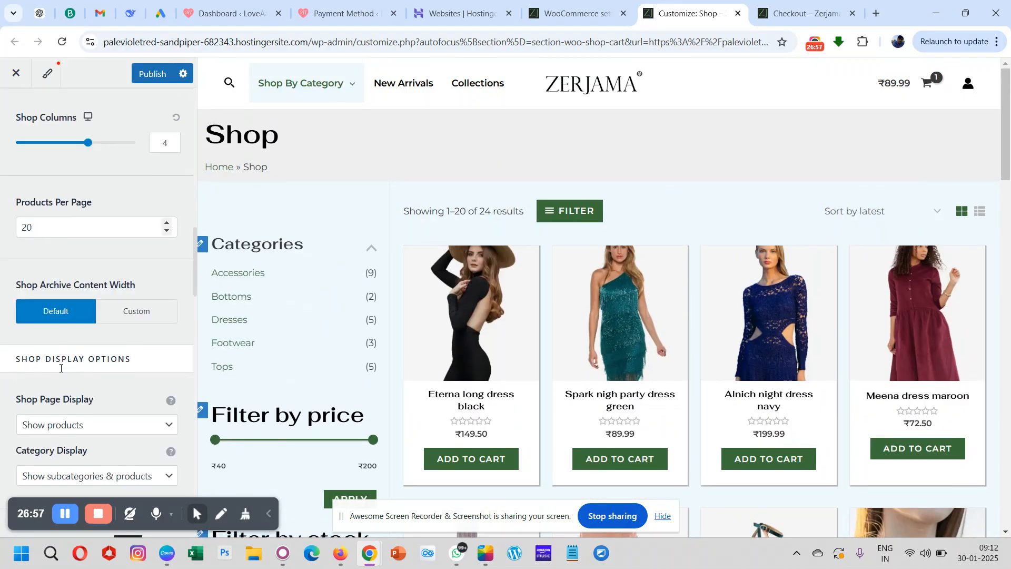
{"action": "scroll", "coordinate": [60, 367], "scroll_direction": "down", "scroll_amount": 4}
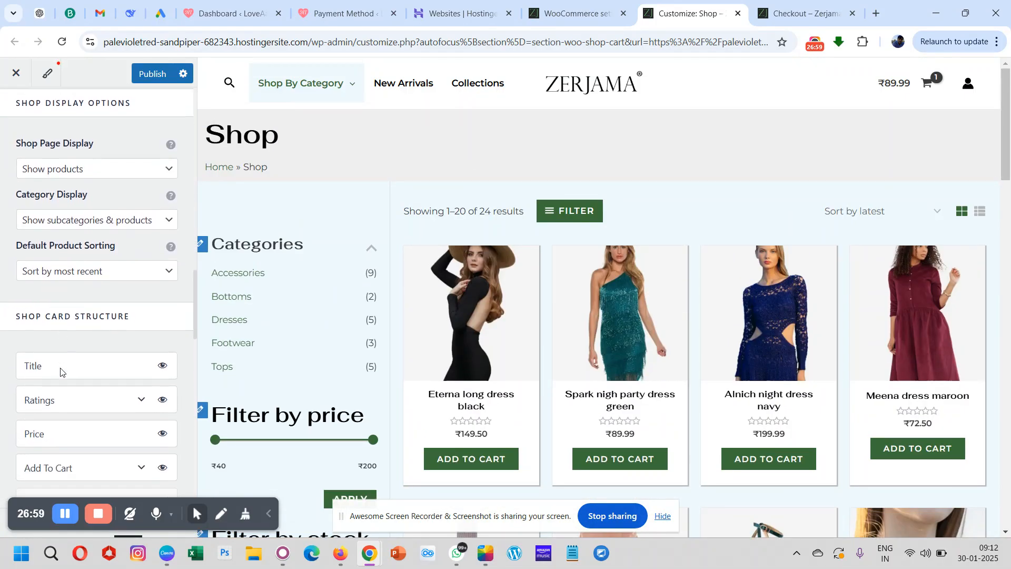
{"action": "scroll", "coordinate": [61, 368], "scroll_direction": "down", "scroll_amount": 3}
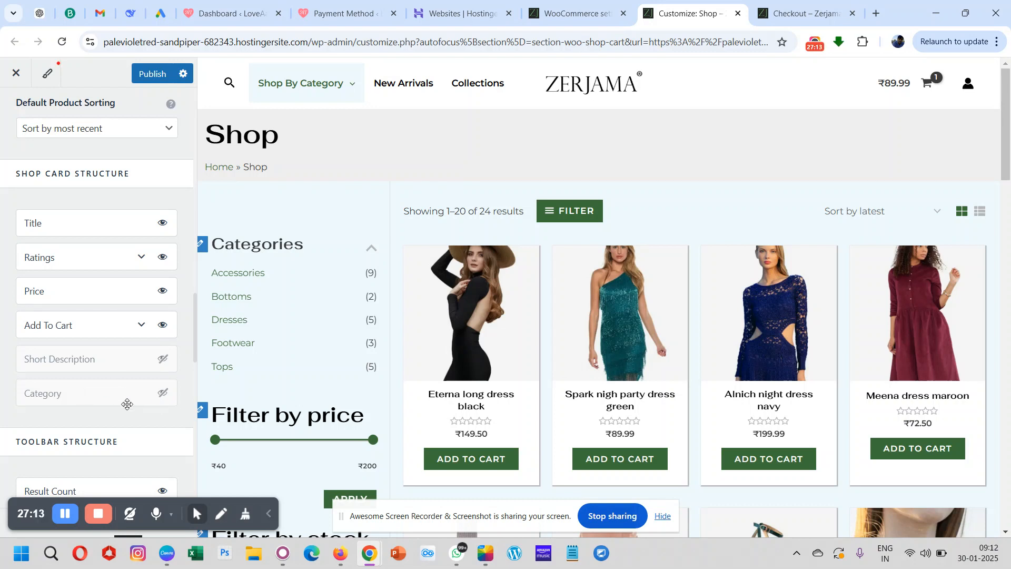
{"action": "scroll", "coordinate": [91, 404], "scroll_direction": "down", "scroll_amount": 6}
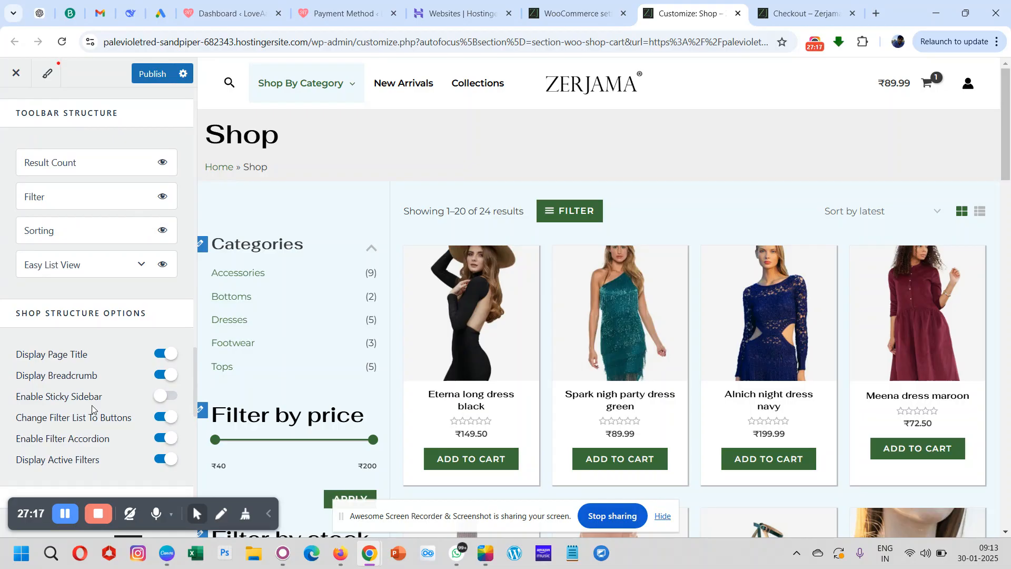
{"action": "scroll", "coordinate": [90, 253], "scroll_direction": "up", "scroll_amount": 2}
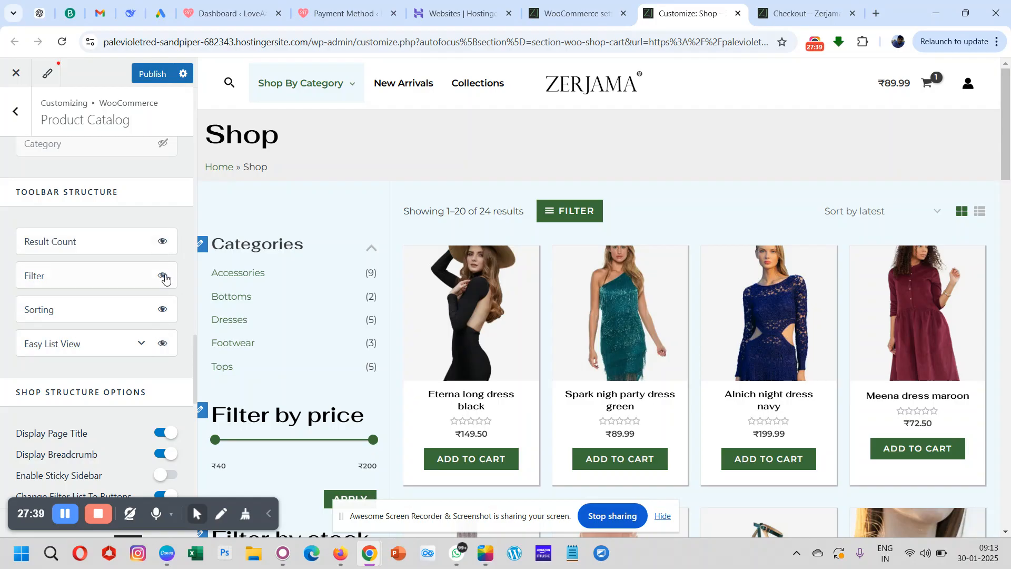
{"action": "left_click", "coordinate": [161, 345]}
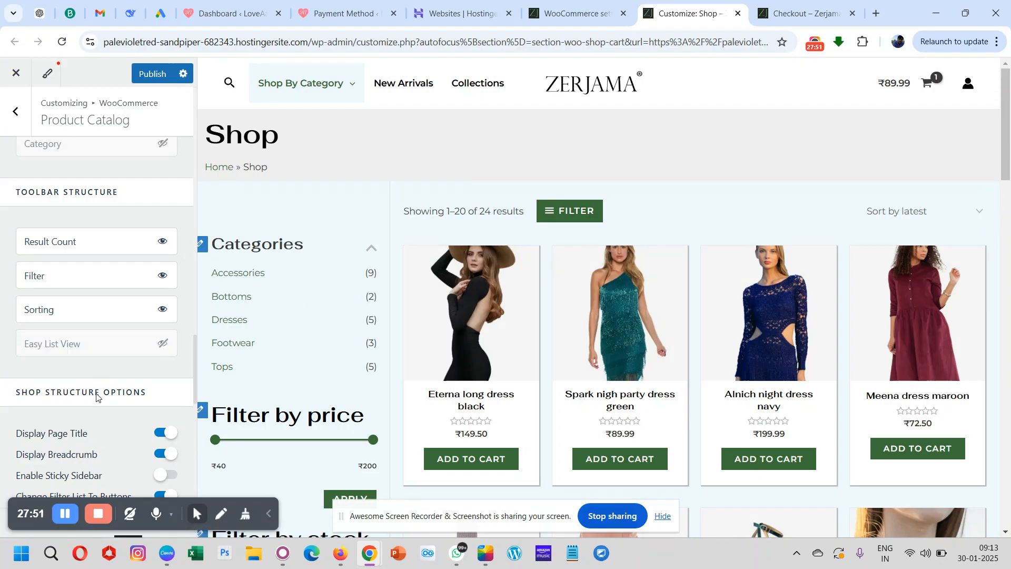
- Check the shop preview's filter panel against the Shop Structure Options and close it
{"action": "scroll", "coordinate": [96, 396], "scroll_direction": "down", "scroll_amount": 5}
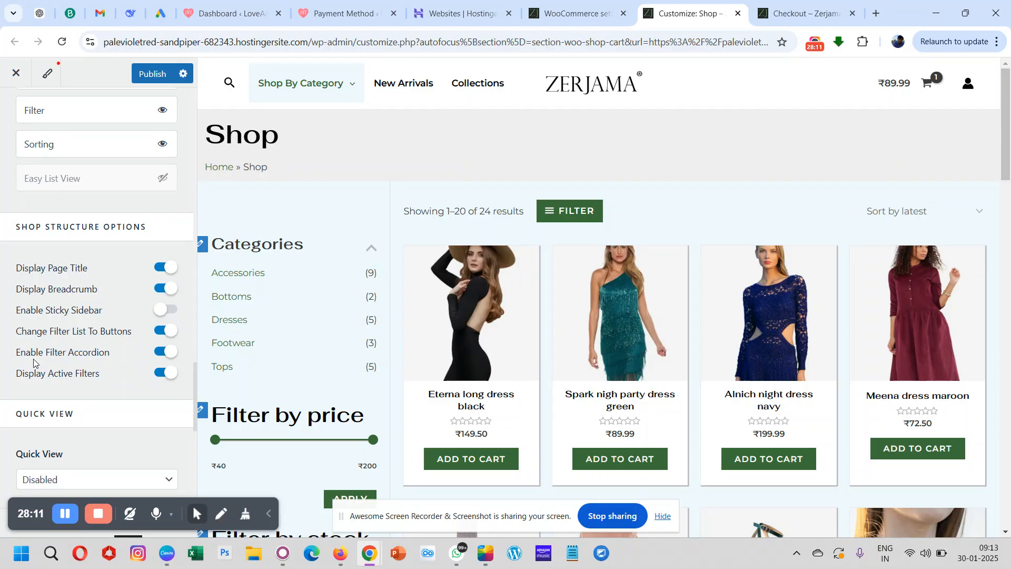
{"action": "left_click", "coordinate": [576, 208]}
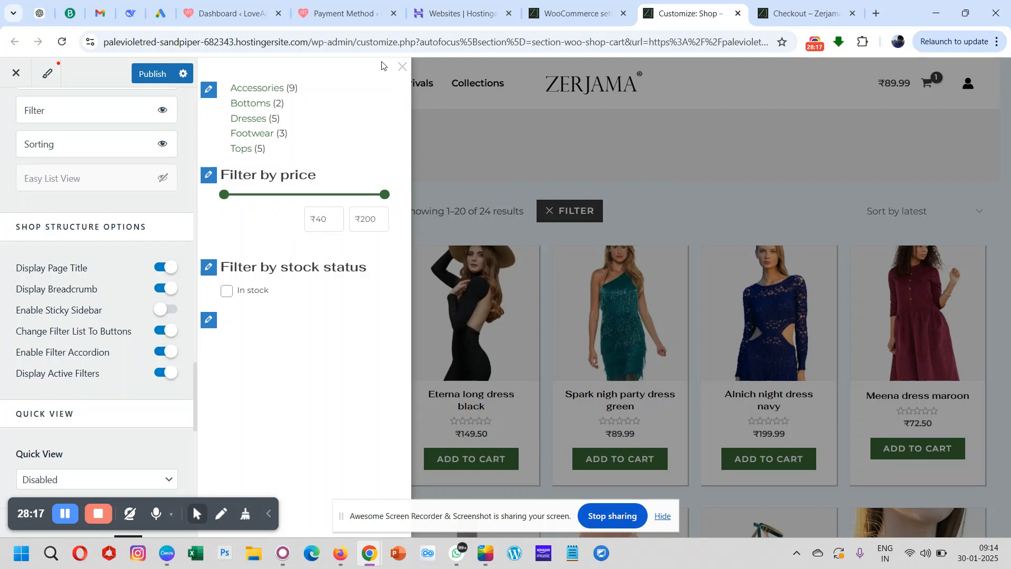
{"action": "left_click", "coordinate": [402, 67]}
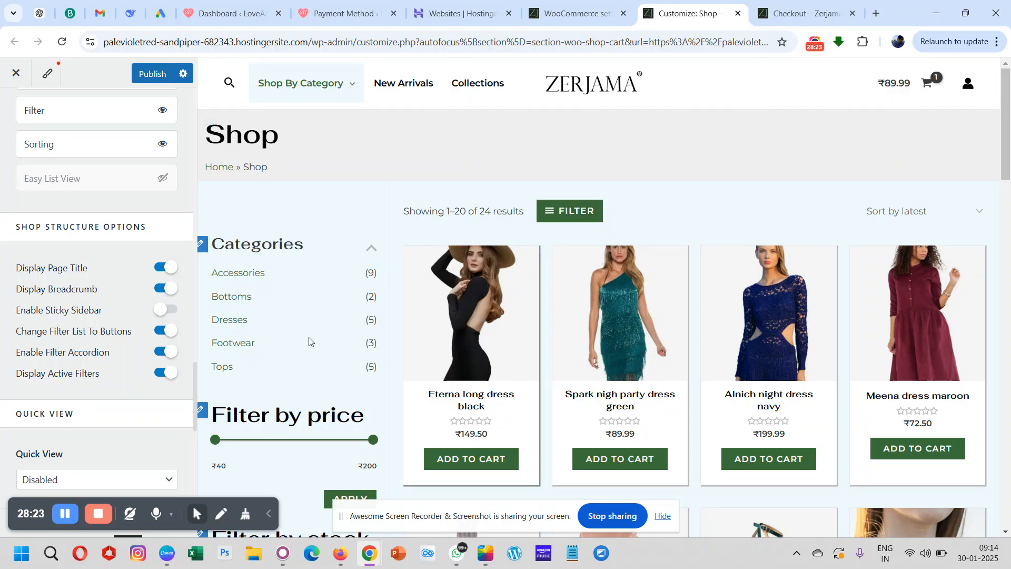
- Filter the products in the shop preview by price with a maximum of ₹147
{"action": "scroll", "coordinate": [314, 337], "scroll_direction": "down", "scroll_amount": 8}
{"action": "scroll", "coordinate": [309, 343], "scroll_direction": "up", "scroll_amount": 8}
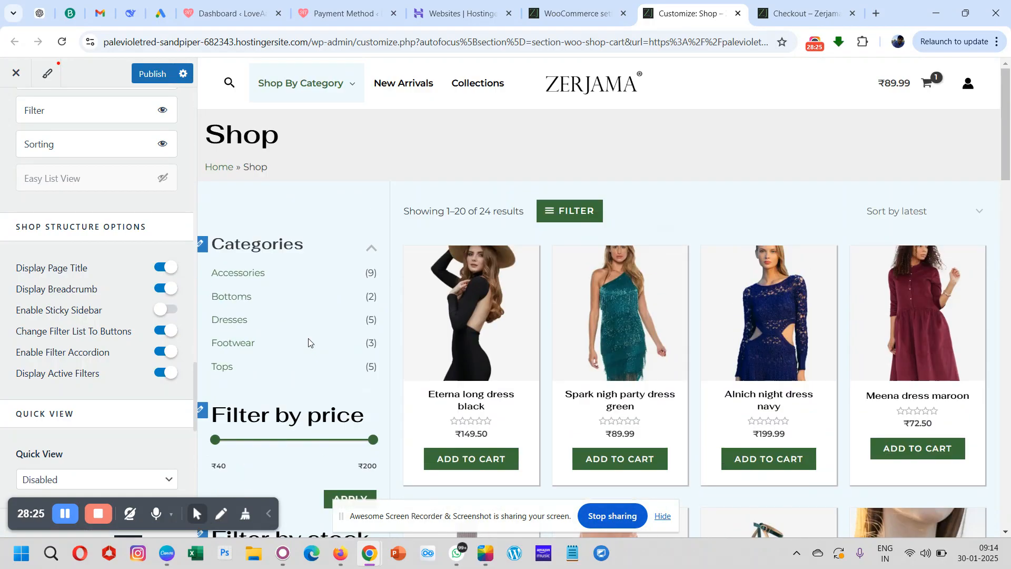
{"action": "scroll", "coordinate": [309, 343], "scroll_direction": "down", "scroll_amount": 2}
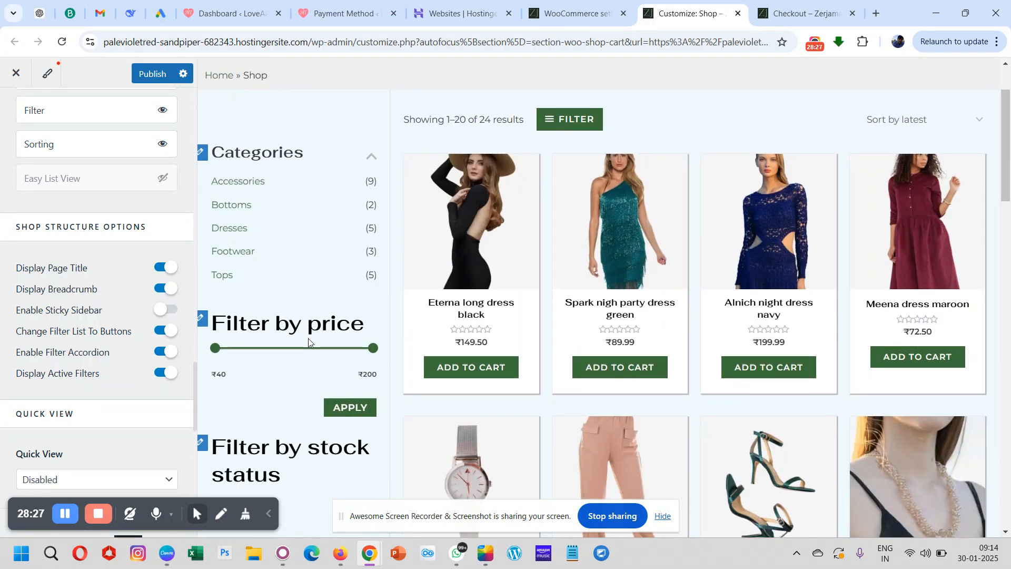
{"action": "left_click_drag", "start_coordinate": [372, 354], "coordinate": [323, 357]}
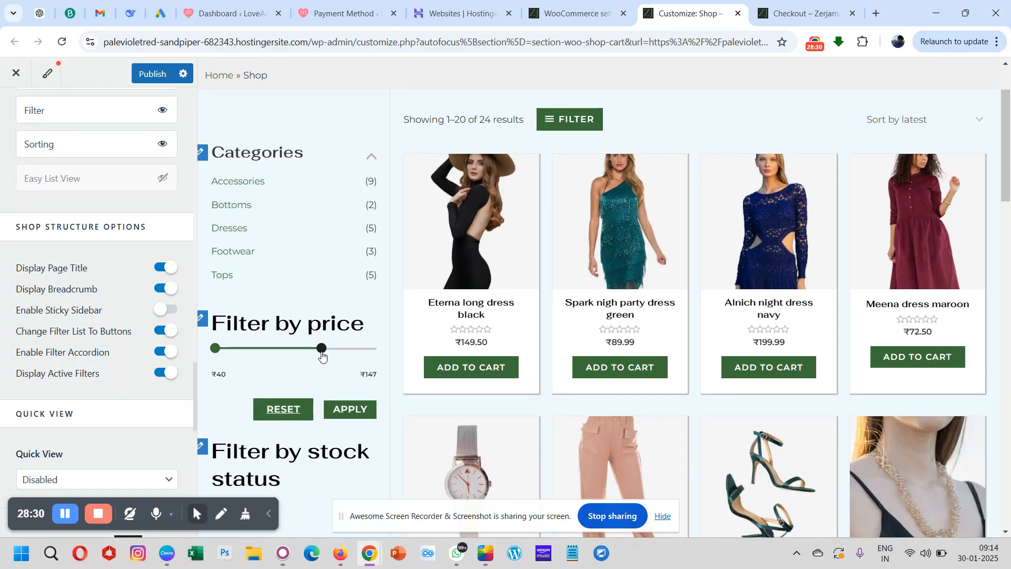
{"action": "left_click", "coordinate": [346, 416]}
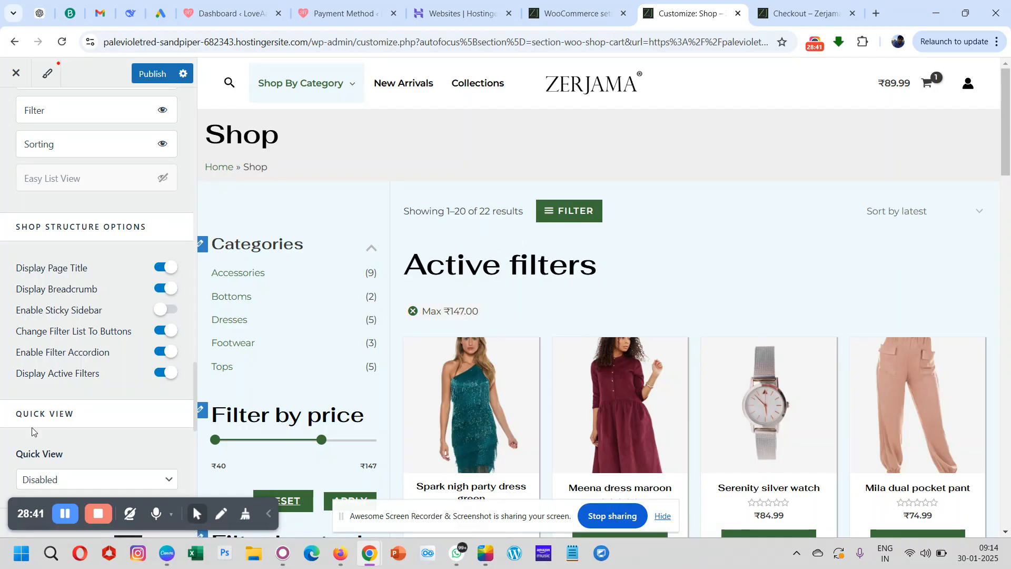
- Examine the Quick View and Shop Pagination settings and compare them with the page navigation in the shop preview
{"action": "scroll", "coordinate": [26, 435], "scroll_direction": "down", "scroll_amount": 2}
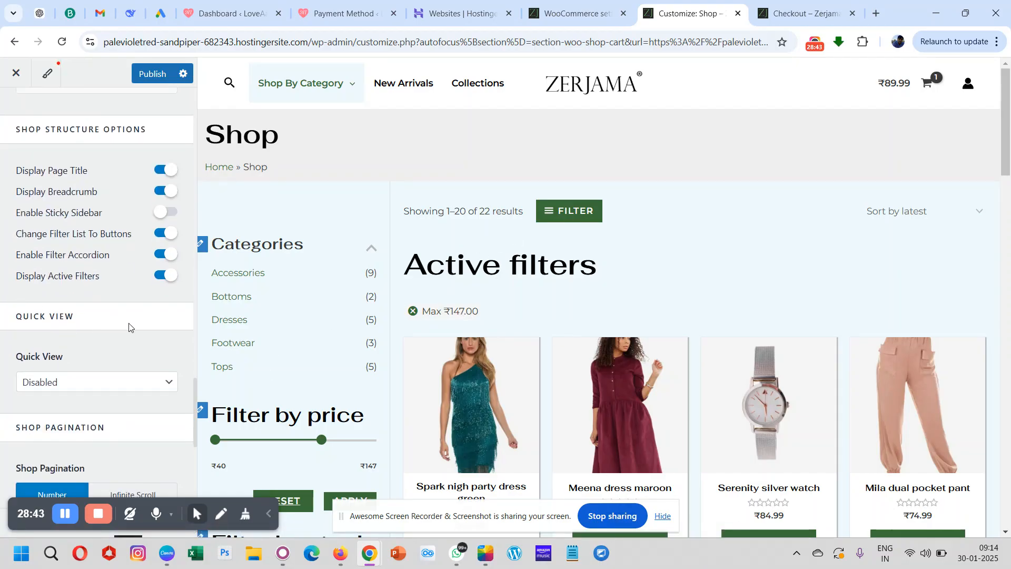
{"action": "scroll", "coordinate": [130, 326], "scroll_direction": "down", "scroll_amount": 2}
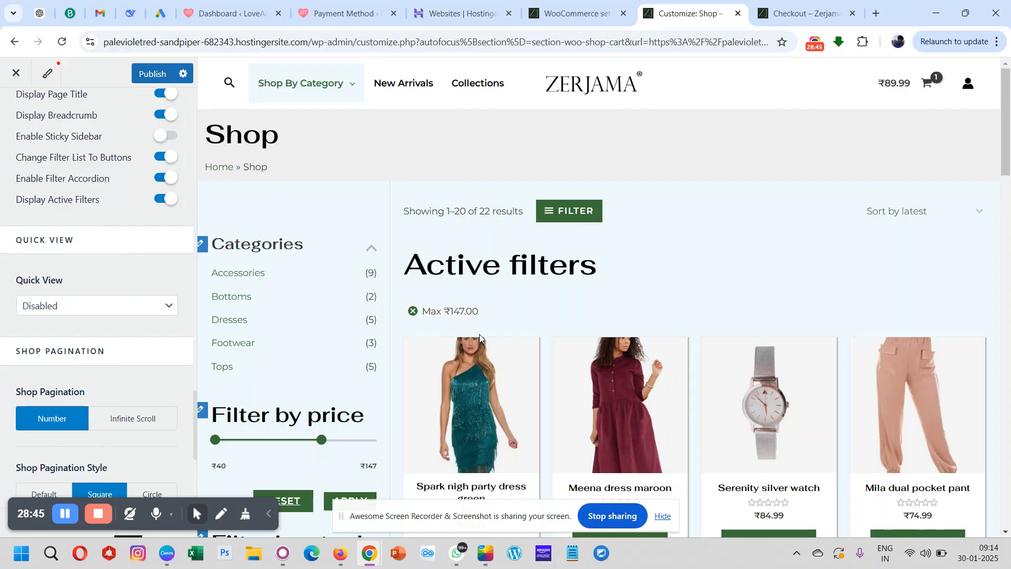
{"action": "scroll", "coordinate": [479, 334], "scroll_direction": "down", "scroll_amount": 2}
{"action": "scroll", "coordinate": [147, 386], "scroll_direction": "down", "scroll_amount": 1}
{"action": "scroll", "coordinate": [146, 386], "scroll_direction": "down", "scroll_amount": 1}
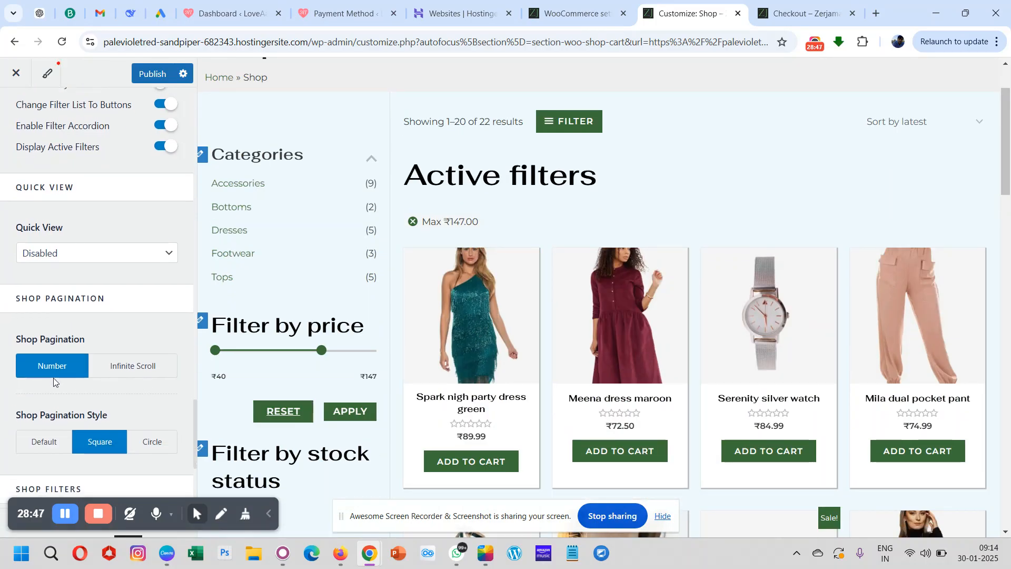
{"action": "scroll", "coordinate": [55, 381], "scroll_direction": "down", "scroll_amount": 2}
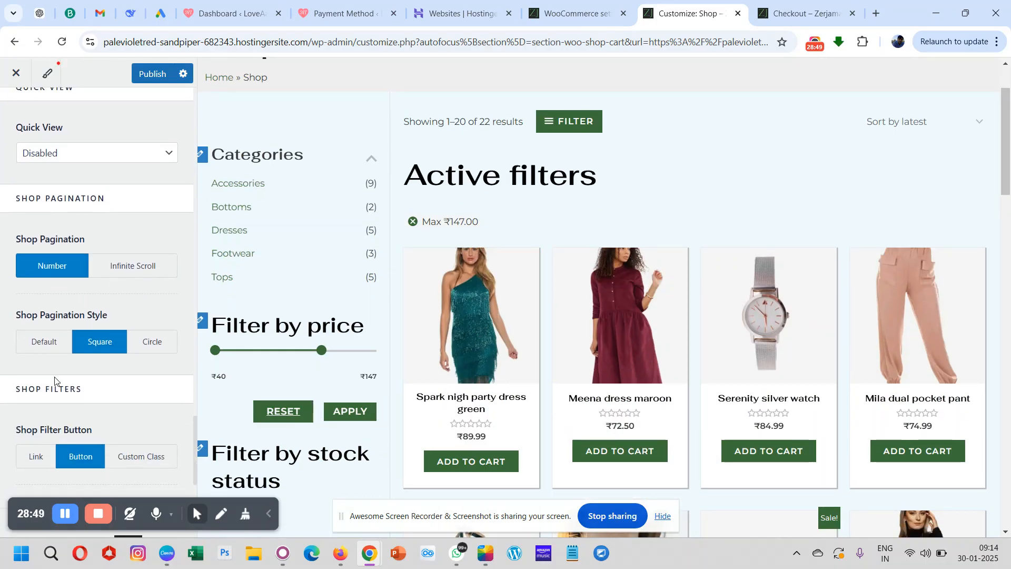
{"action": "scroll", "coordinate": [395, 350], "scroll_direction": "down", "scroll_amount": 15}
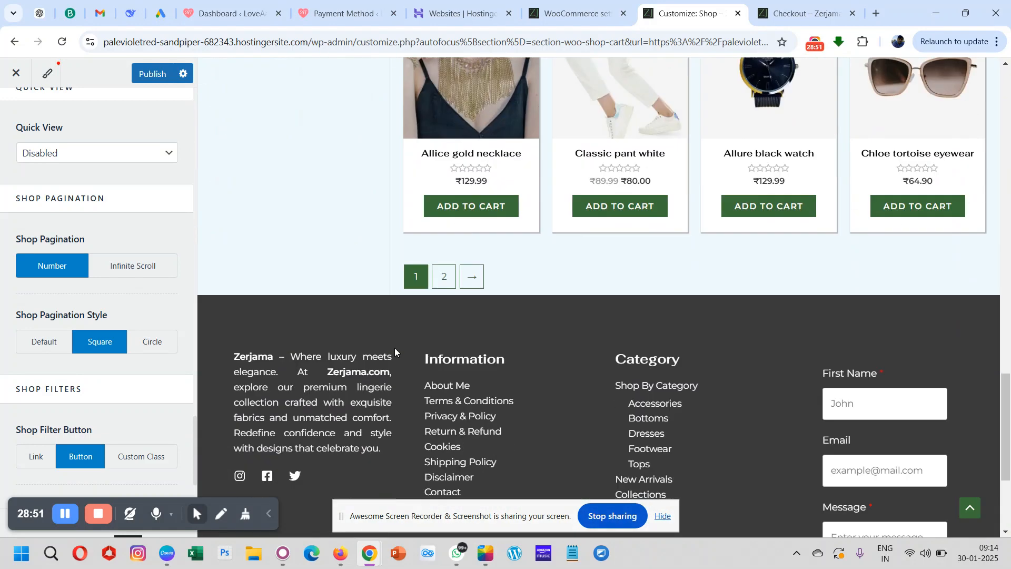
{"action": "scroll", "coordinate": [394, 348], "scroll_direction": "up", "scroll_amount": 4}
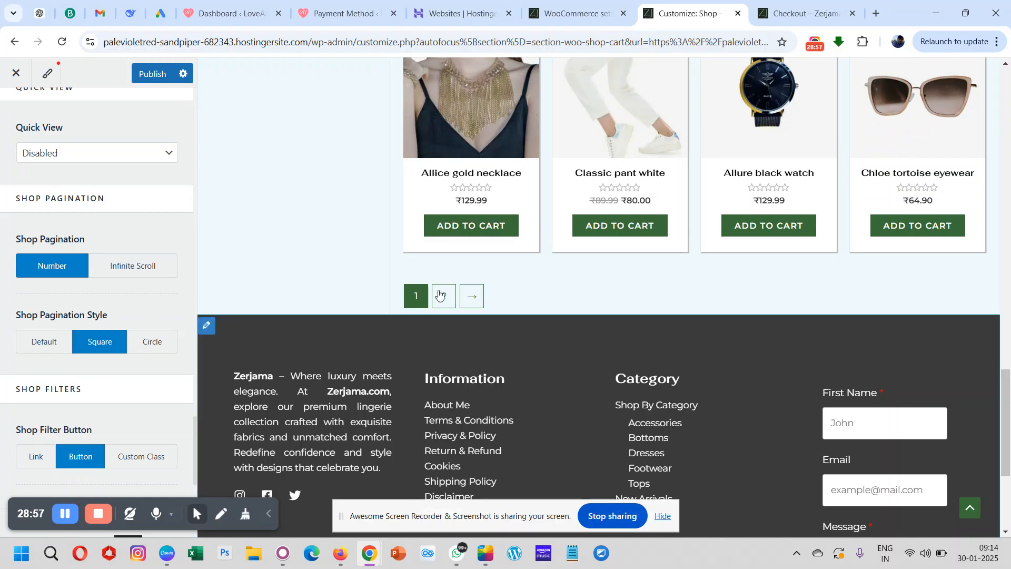
{"action": "scroll", "coordinate": [147, 401], "scroll_direction": "down", "scroll_amount": 1}
{"action": "scroll", "coordinate": [147, 401], "scroll_direction": "down", "scroll_amount": 1}
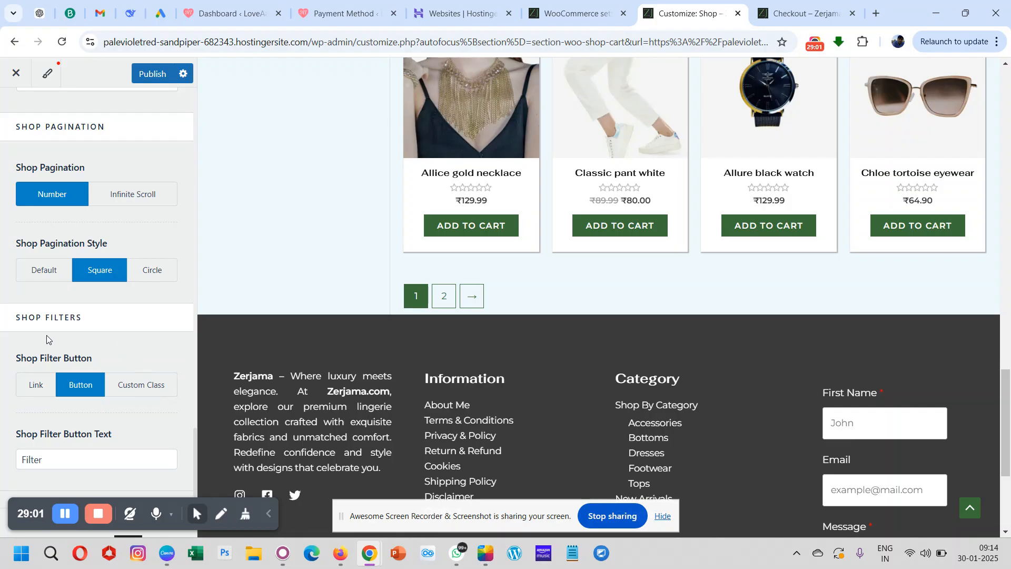
- Examine the Shop Filters settings and try the filter button in the shop preview, closing its flyout again
{"action": "scroll", "coordinate": [77, 390], "scroll_direction": "down", "scroll_amount": 1}
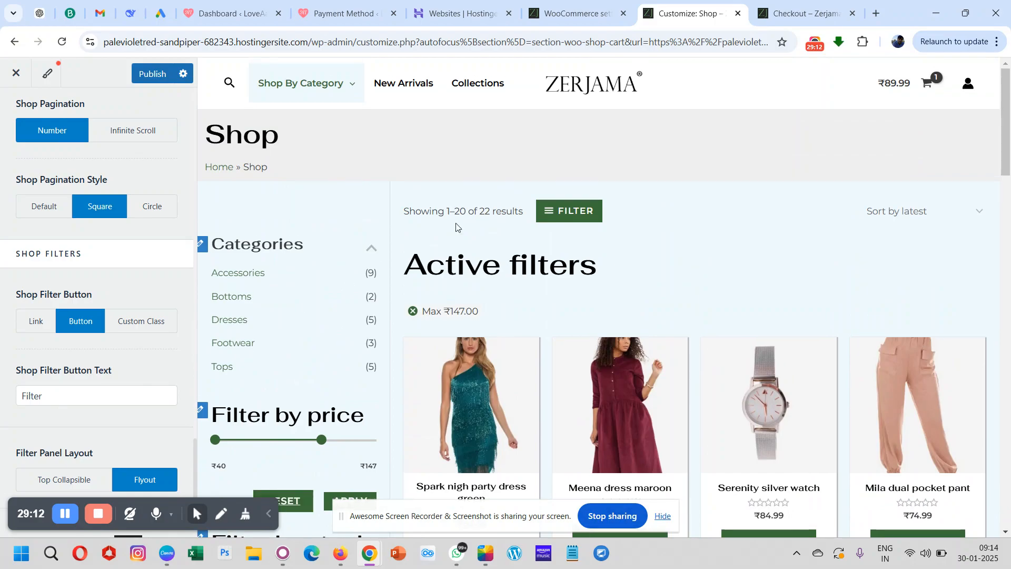
{"action": "left_click", "coordinate": [561, 213]}
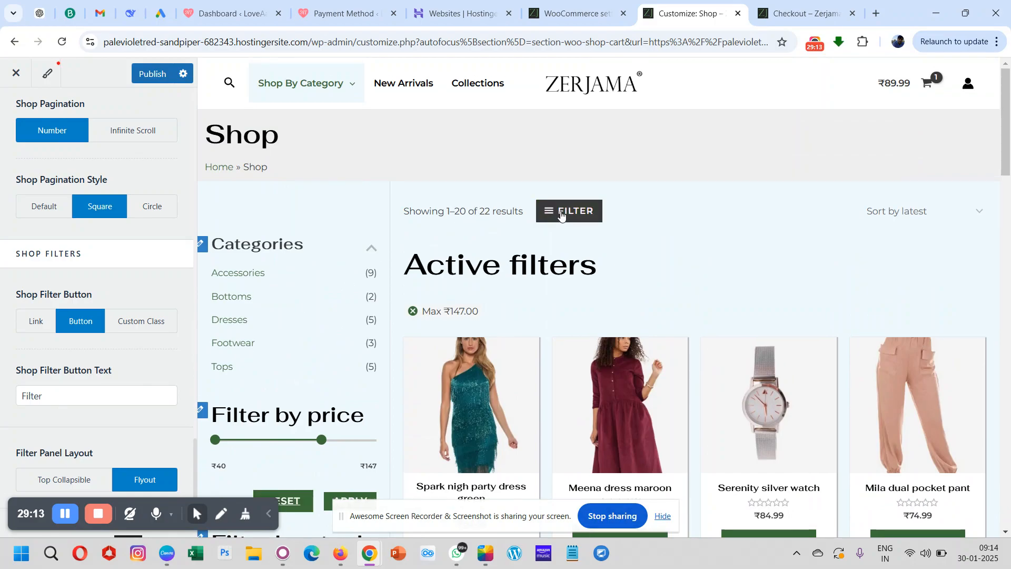
{"action": "left_click", "coordinate": [447, 168]}
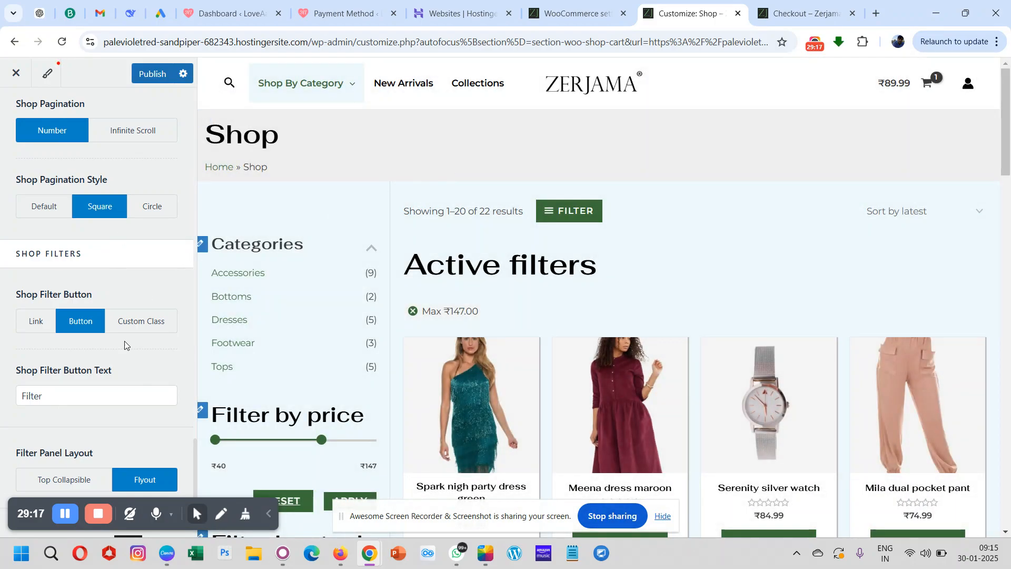
- Publish the Product Catalog changes
{"action": "scroll", "coordinate": [124, 343], "scroll_direction": "up", "scroll_amount": 6}
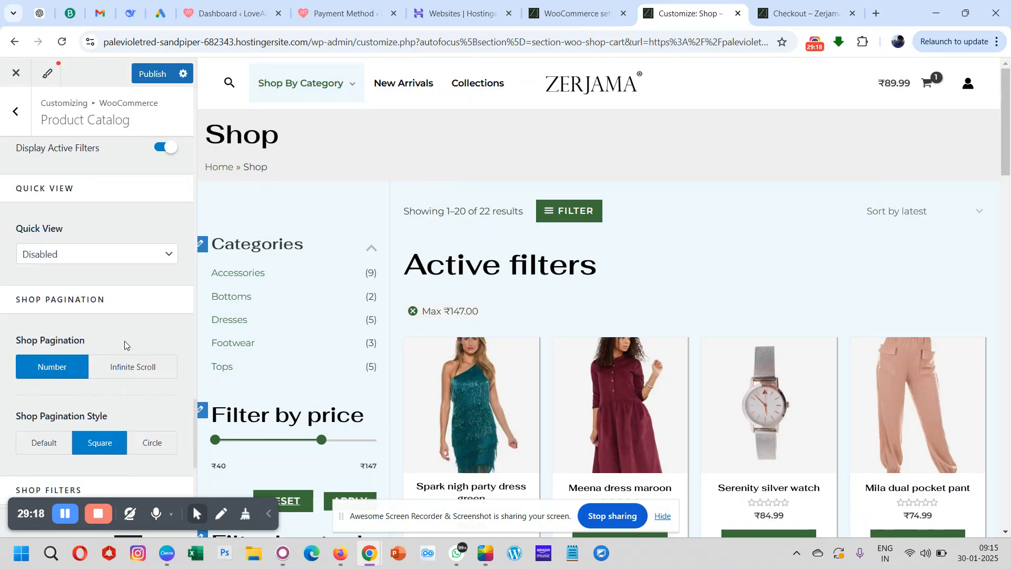
{"action": "left_click", "coordinate": [153, 75]}
{"action": "scroll", "coordinate": [105, 193], "scroll_direction": "up", "scroll_amount": 15}
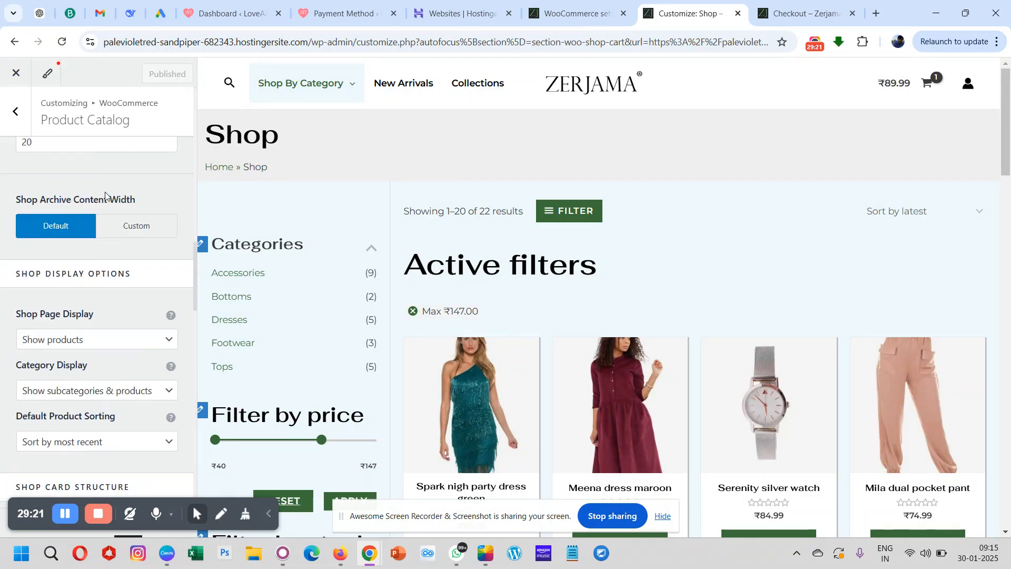
{"action": "scroll", "coordinate": [105, 193], "scroll_direction": "up", "scroll_amount": 2}
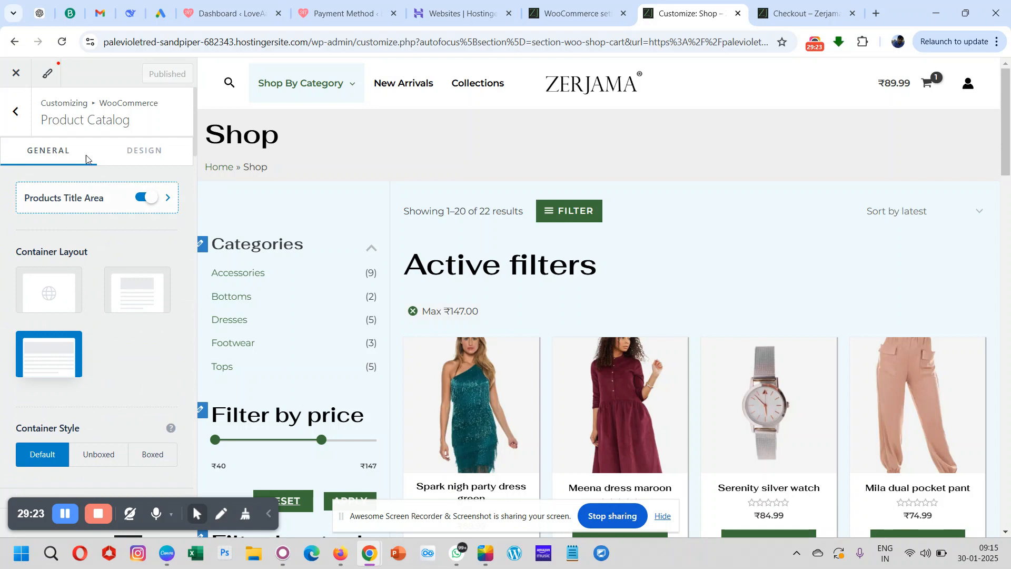
- Open the WooCommerce Single Product settings and load the Spark nigh party dress green product page in the preview
{"action": "left_click", "coordinate": [15, 113]}
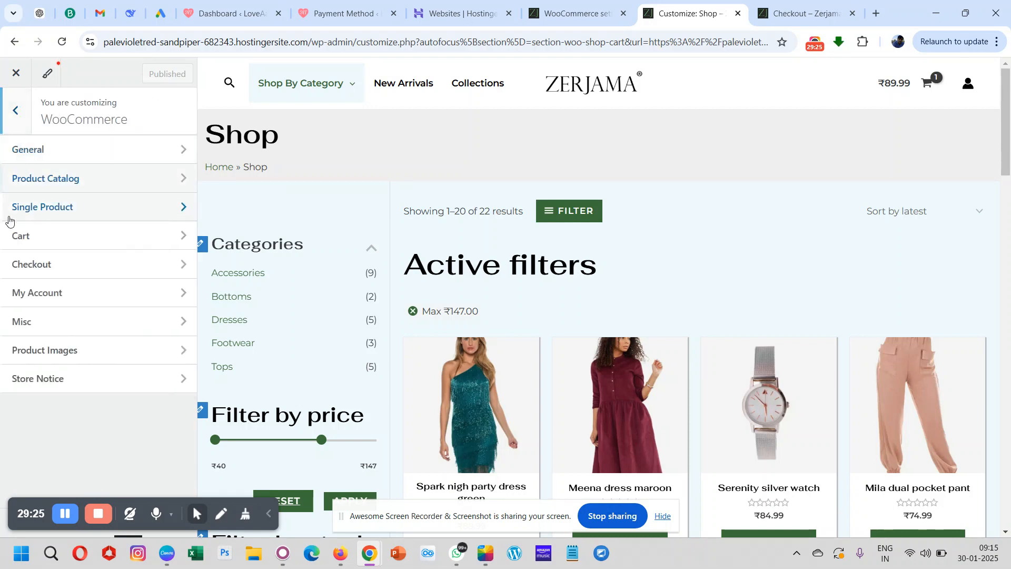
{"action": "left_click", "coordinate": [54, 210]}
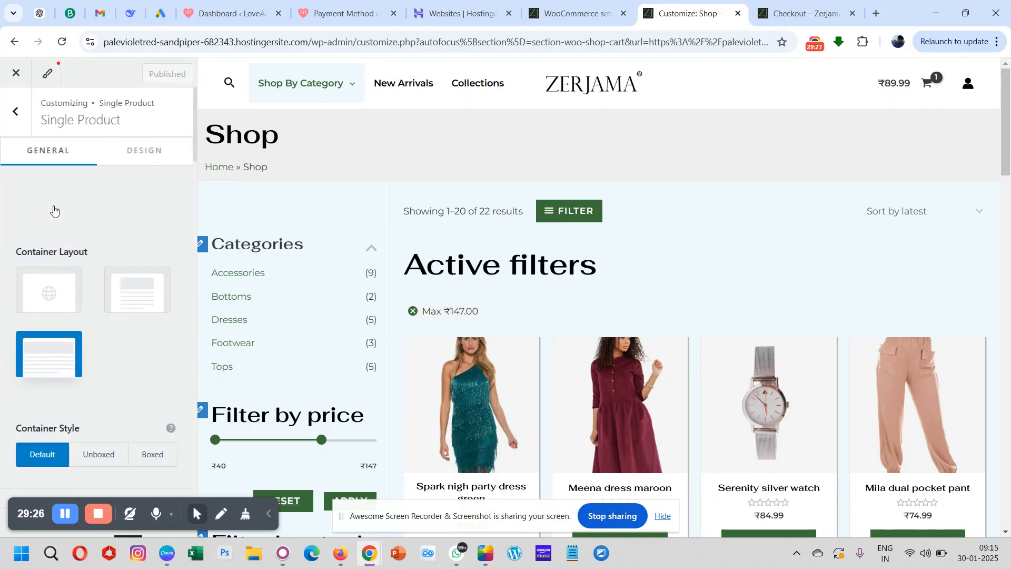
{"action": "left_click", "coordinate": [469, 380]}
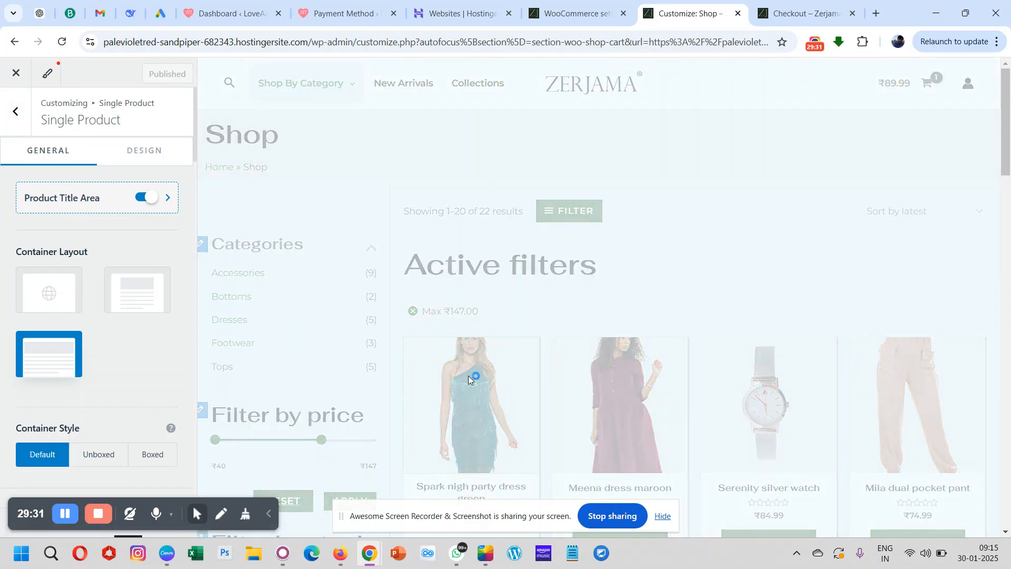
{"action": "scroll", "coordinate": [468, 378], "scroll_direction": "down", "scroll_amount": 4}
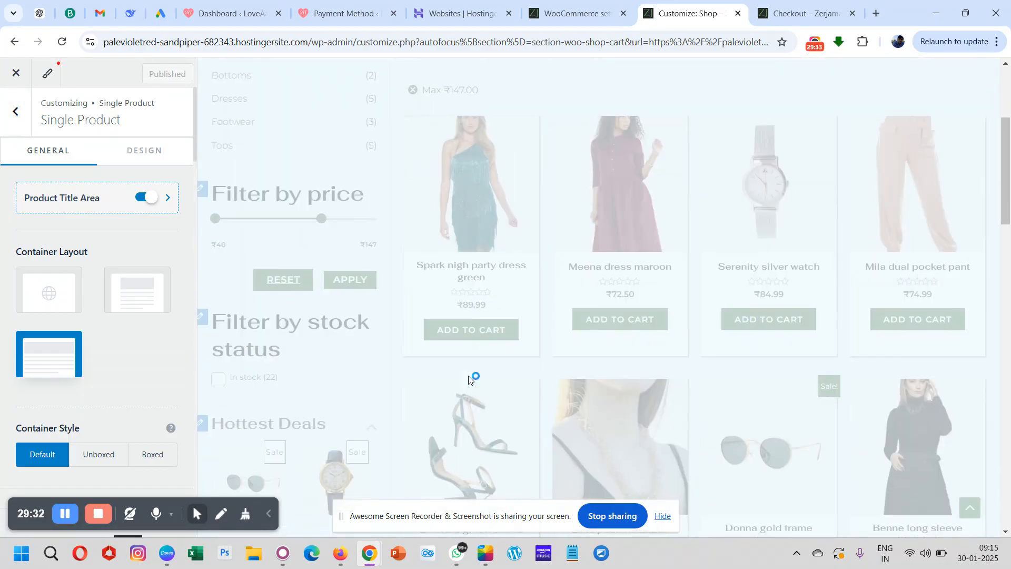
{"action": "scroll", "coordinate": [469, 375], "scroll_direction": "down", "scroll_amount": 2}
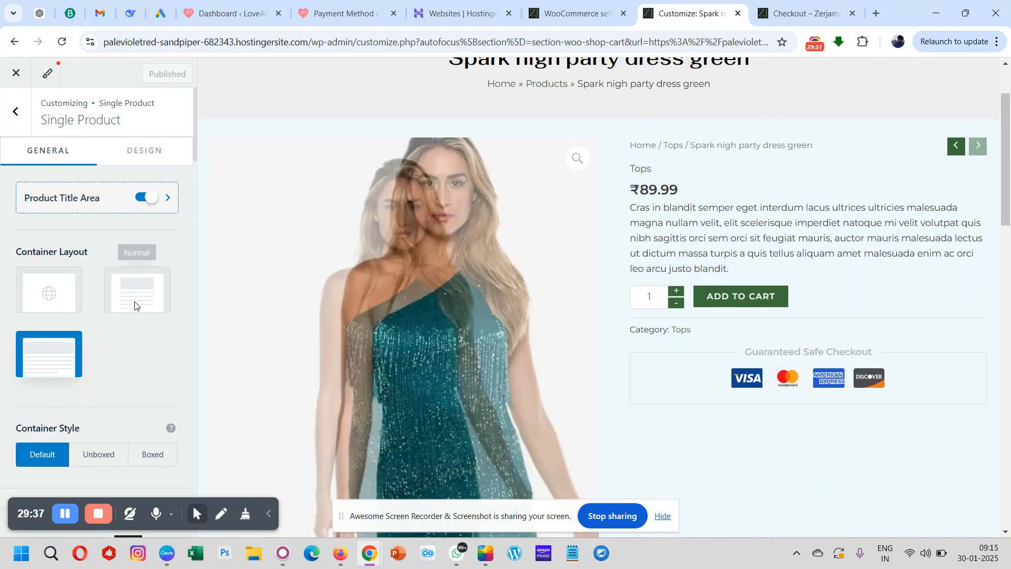
- Examine the container, sidebar and Single Product Gallery settings alongside the product image and description in the preview
{"action": "scroll", "coordinate": [46, 366], "scroll_direction": "down", "scroll_amount": 1}
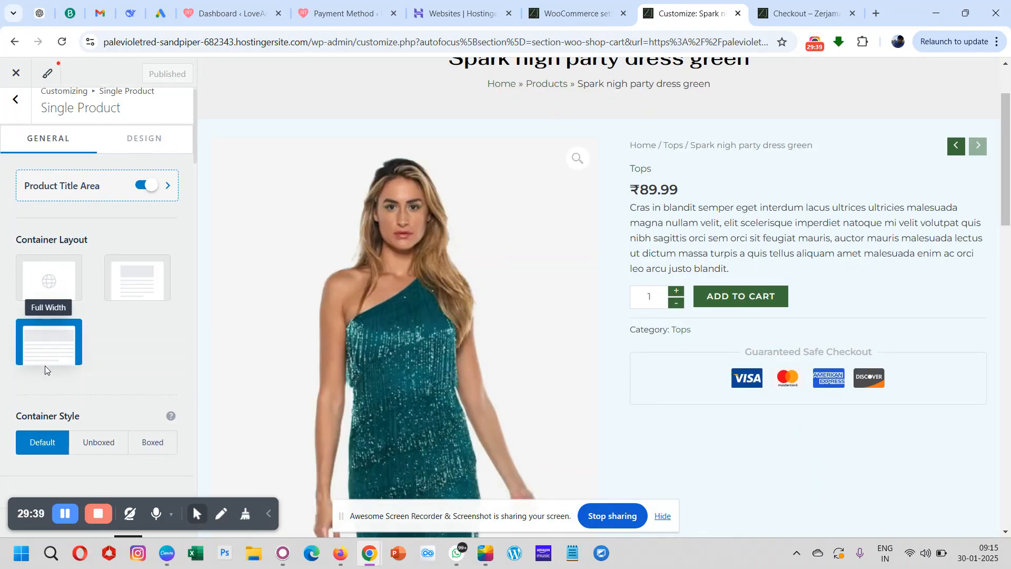
{"action": "scroll", "coordinate": [46, 365], "scroll_direction": "down", "scroll_amount": 1}
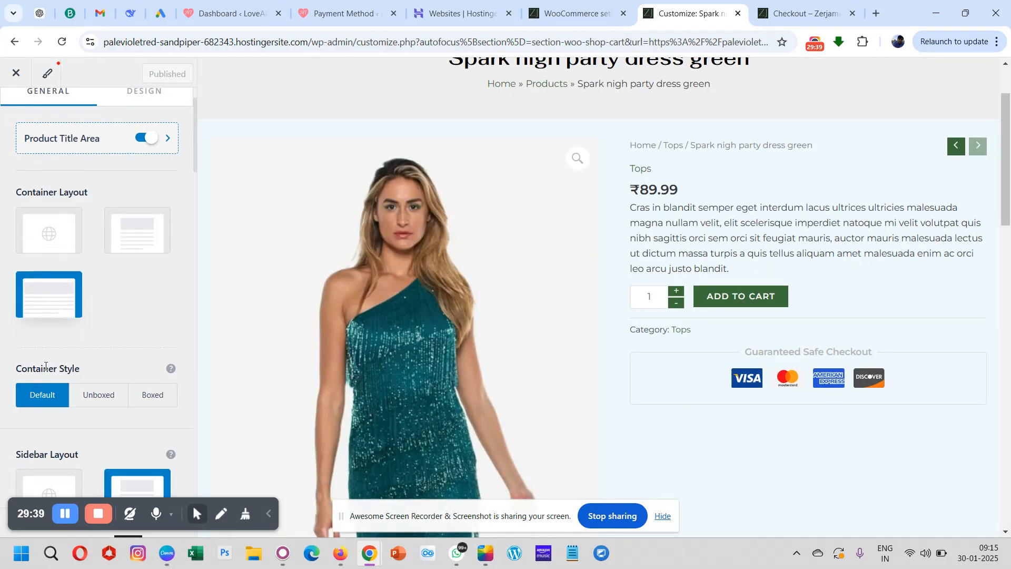
{"action": "scroll", "coordinate": [128, 296], "scroll_direction": "down", "scroll_amount": 1}
{"action": "scroll", "coordinate": [128, 296], "scroll_direction": "down", "scroll_amount": 2}
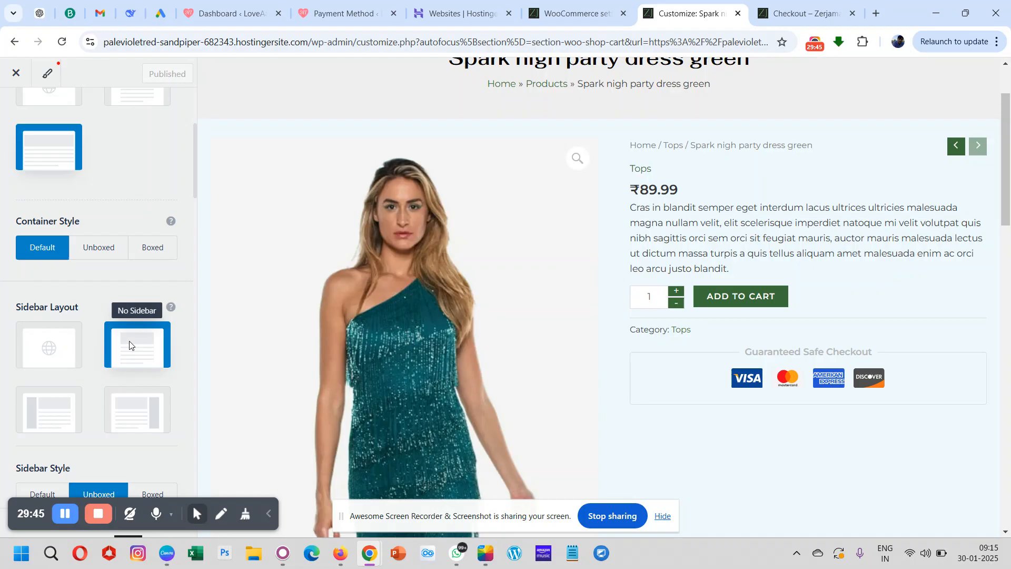
{"action": "scroll", "coordinate": [130, 345], "scroll_direction": "down", "scroll_amount": 4}
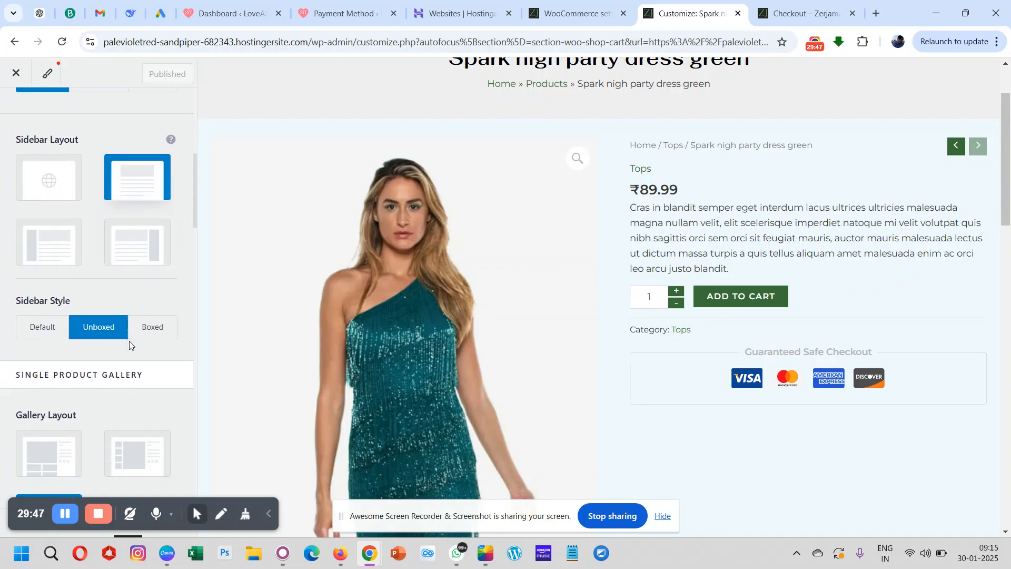
{"action": "scroll", "coordinate": [129, 343], "scroll_direction": "down", "scroll_amount": 4}
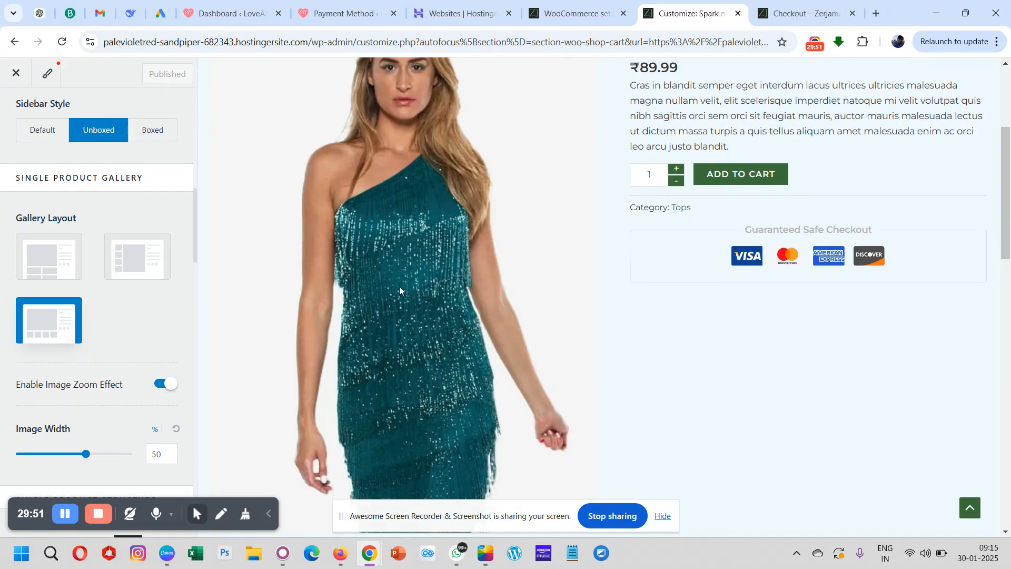
{"action": "scroll", "coordinate": [428, 286], "scroll_direction": "down", "scroll_amount": 4}
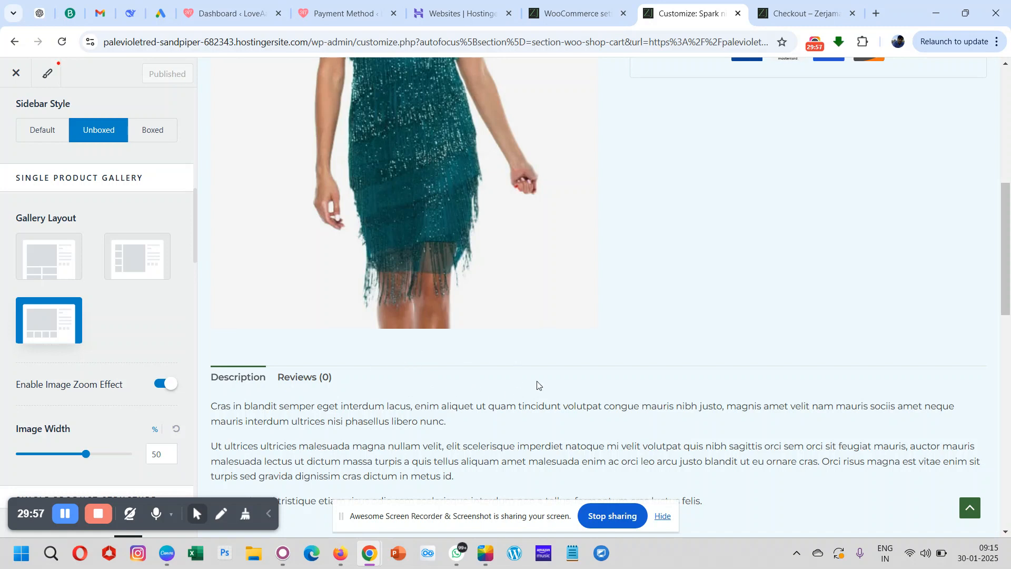
{"action": "scroll", "coordinate": [551, 390], "scroll_direction": "up", "scroll_amount": 1}
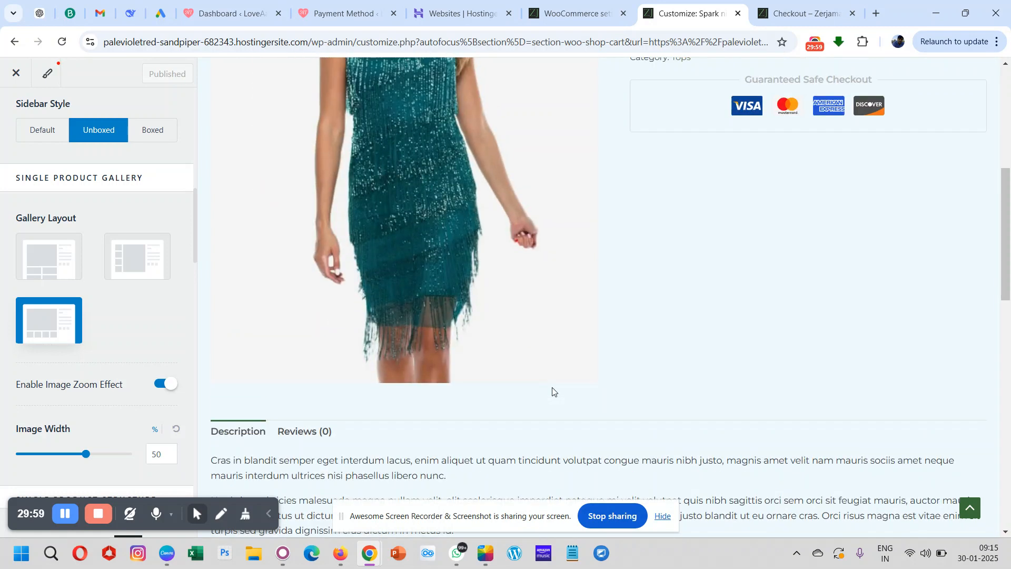
{"action": "scroll", "coordinate": [498, 222], "scroll_direction": "up", "scroll_amount": 2}
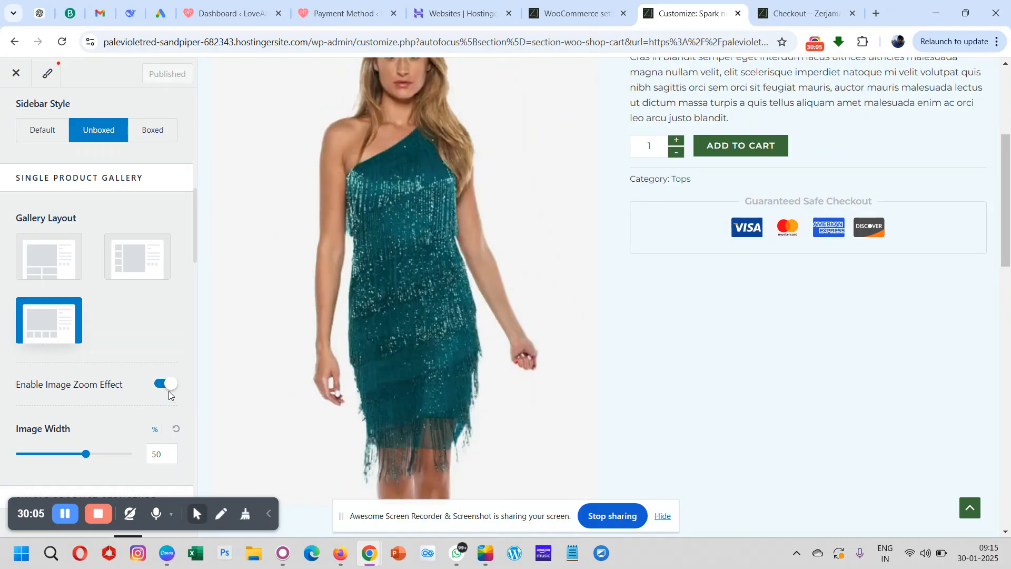
- Try the product image in the preview with the image zoom effect disabled, and re-enable the effect
{"action": "left_click", "coordinate": [169, 388]}
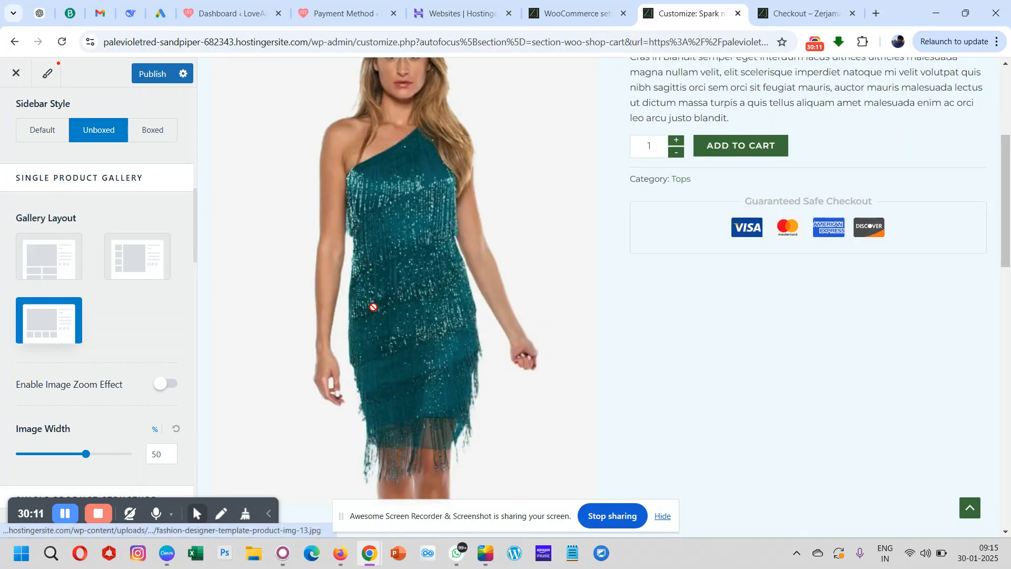
{"action": "left_click", "coordinate": [412, 262]}
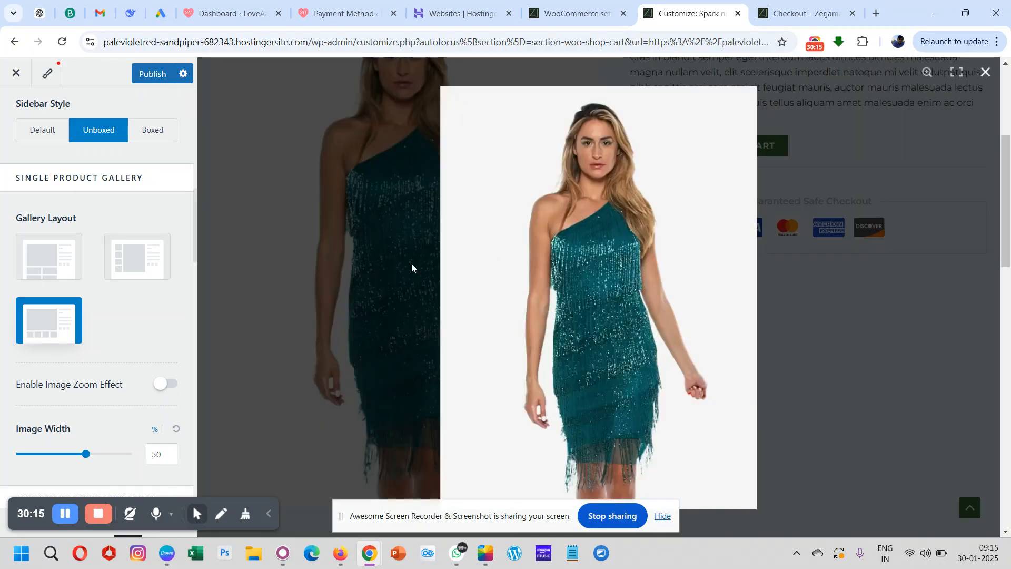
{"action": "left_click", "coordinate": [383, 247]}
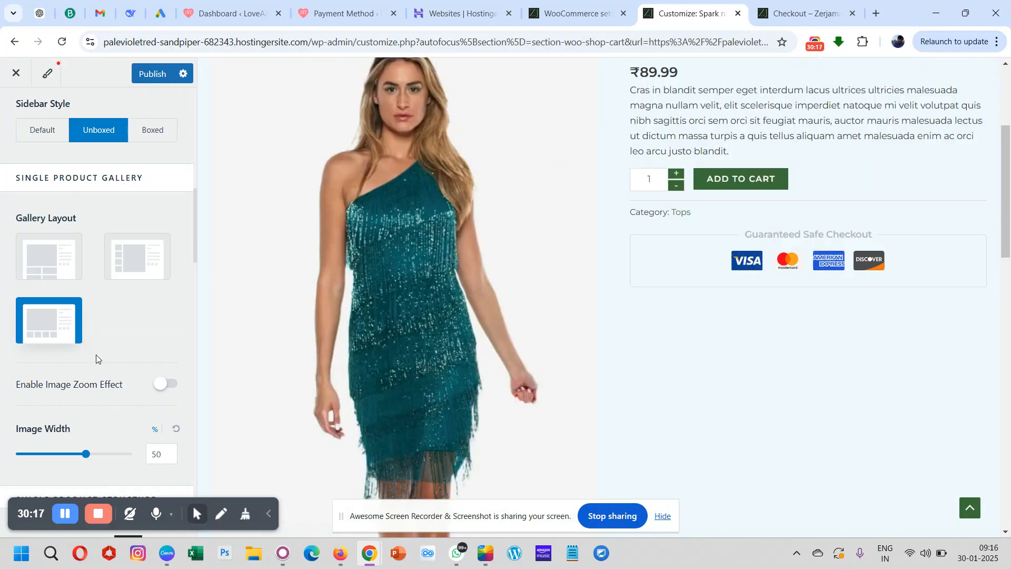
{"action": "left_click", "coordinate": [161, 384]}
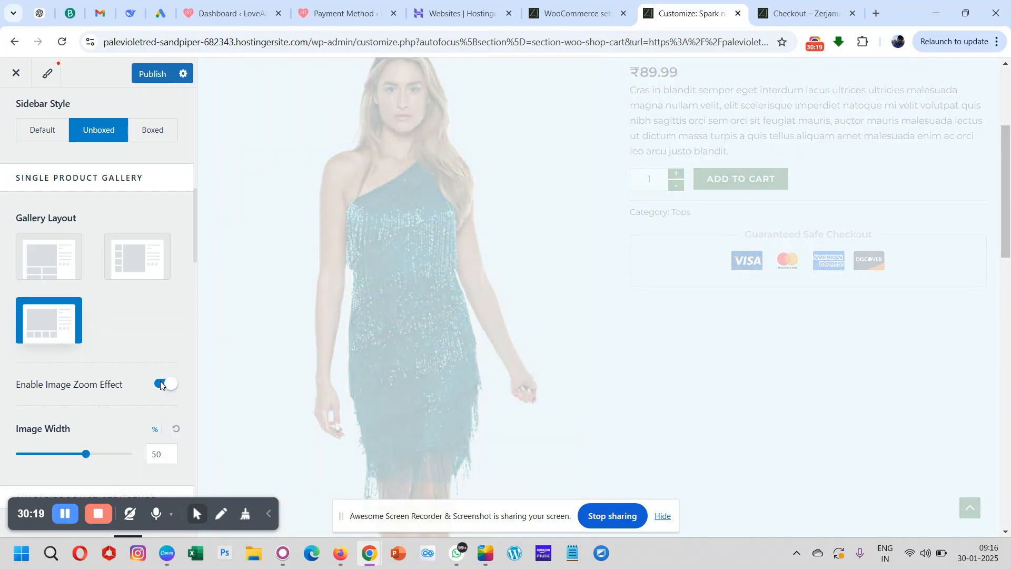
{"action": "scroll", "coordinate": [143, 335], "scroll_direction": "down", "scroll_amount": 1}
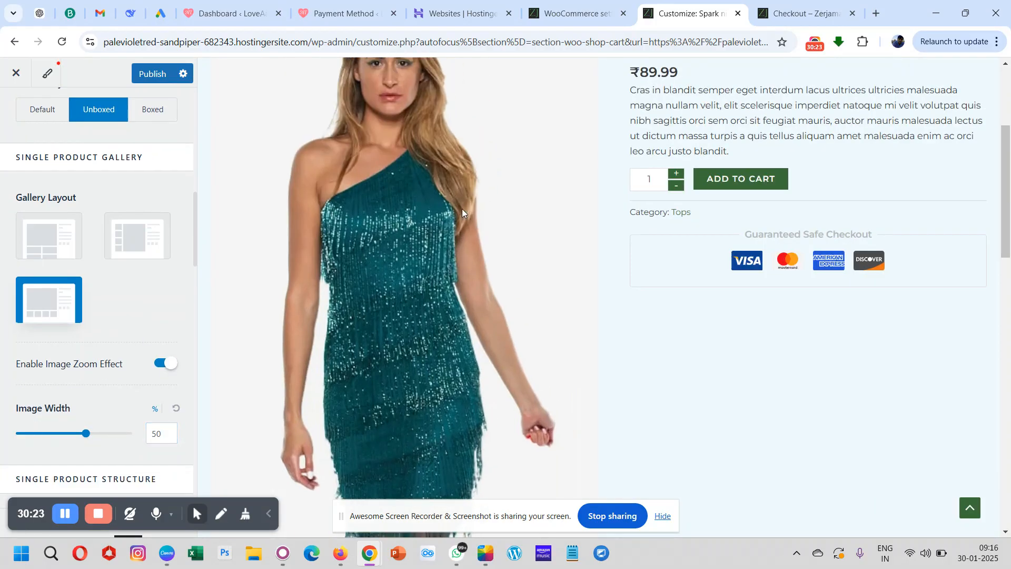
{"action": "scroll", "coordinate": [759, 242], "scroll_direction": "up", "scroll_amount": 4}
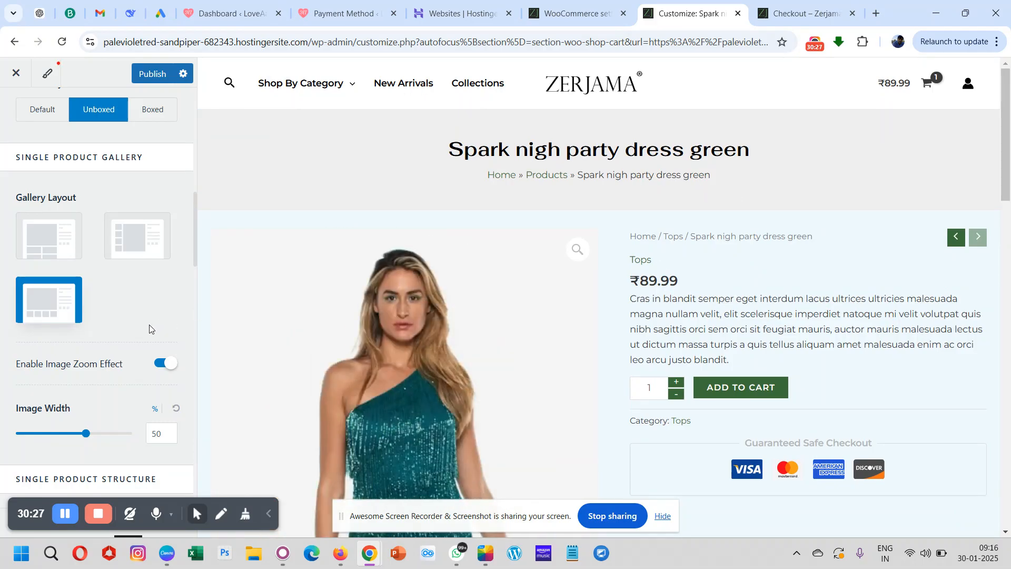
- Examine the Single Product Structure elements
{"action": "scroll", "coordinate": [113, 348], "scroll_direction": "down", "scroll_amount": 1}
{"action": "scroll", "coordinate": [113, 348], "scroll_direction": "down", "scroll_amount": 5}
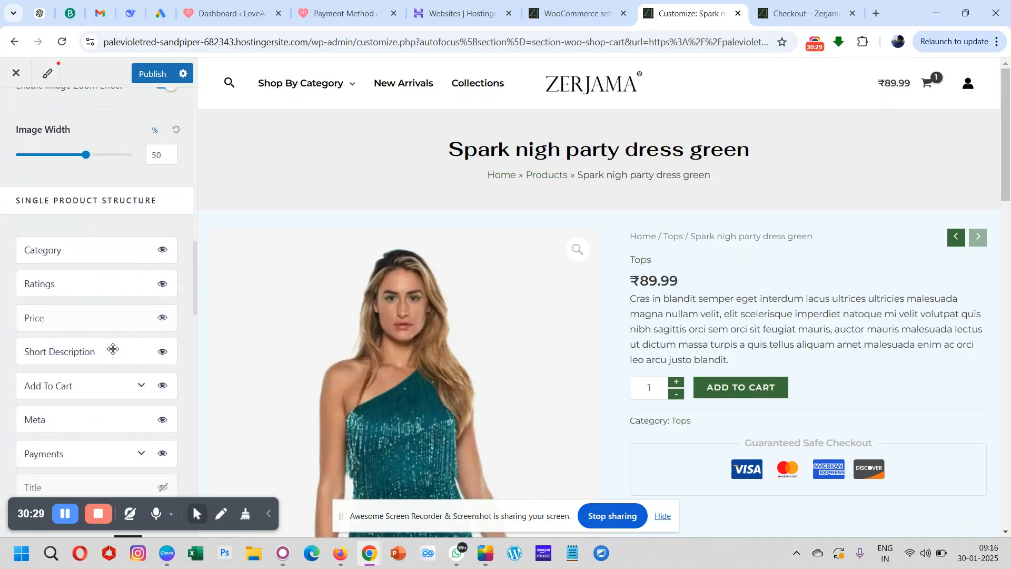
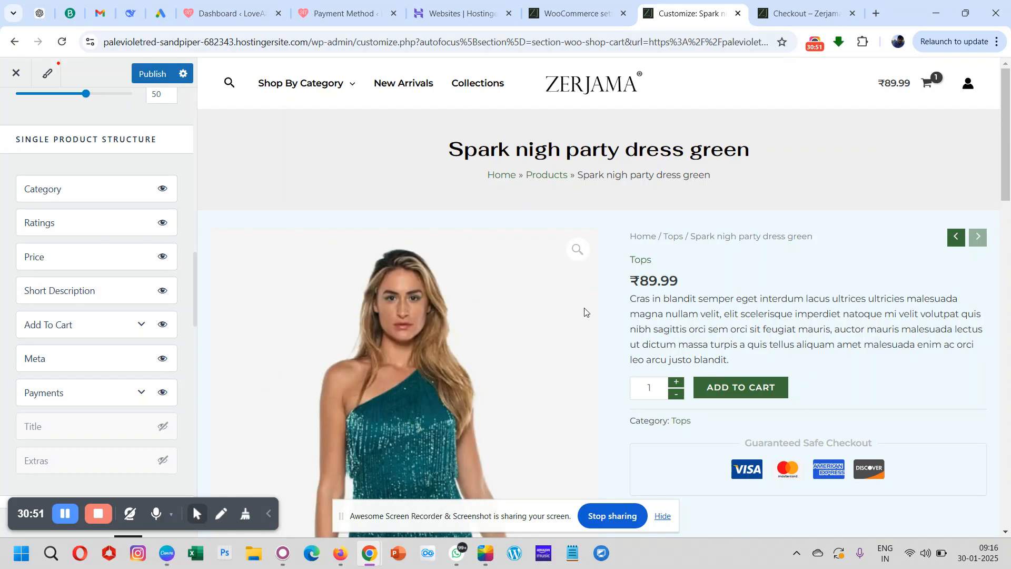
- Try the product page with the Short Description element hidden, restore it, and compare the remaining structure elements with the preview
{"action": "left_click", "coordinate": [163, 292]}
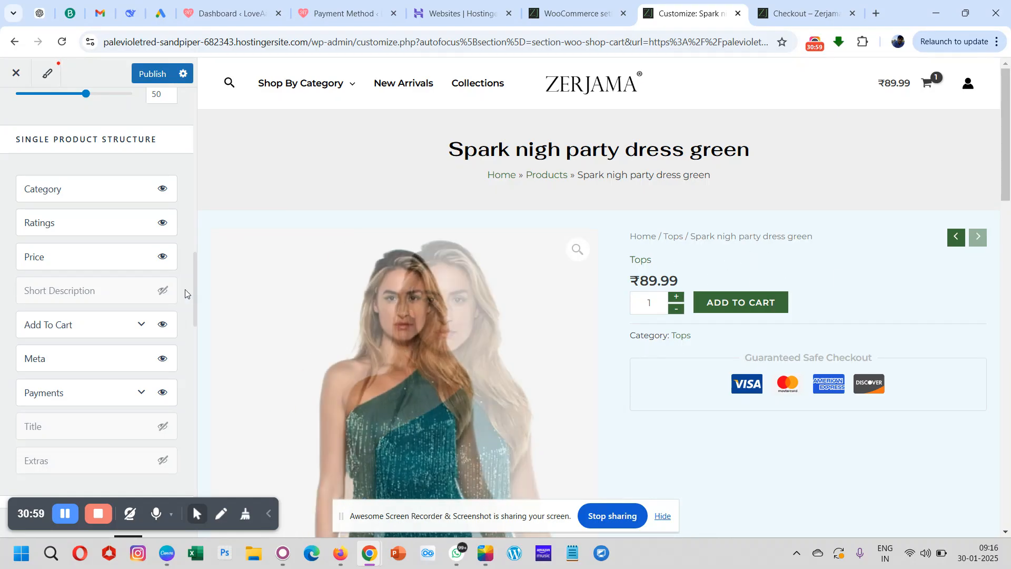
{"action": "left_click", "coordinate": [163, 292]}
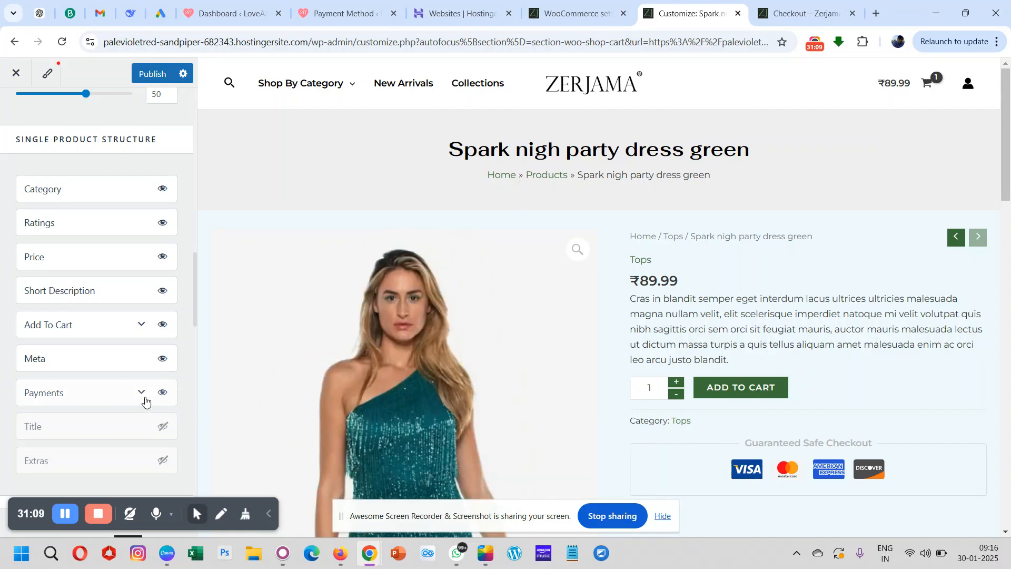
{"action": "scroll", "coordinate": [730, 326], "scroll_direction": "down", "scroll_amount": 2}
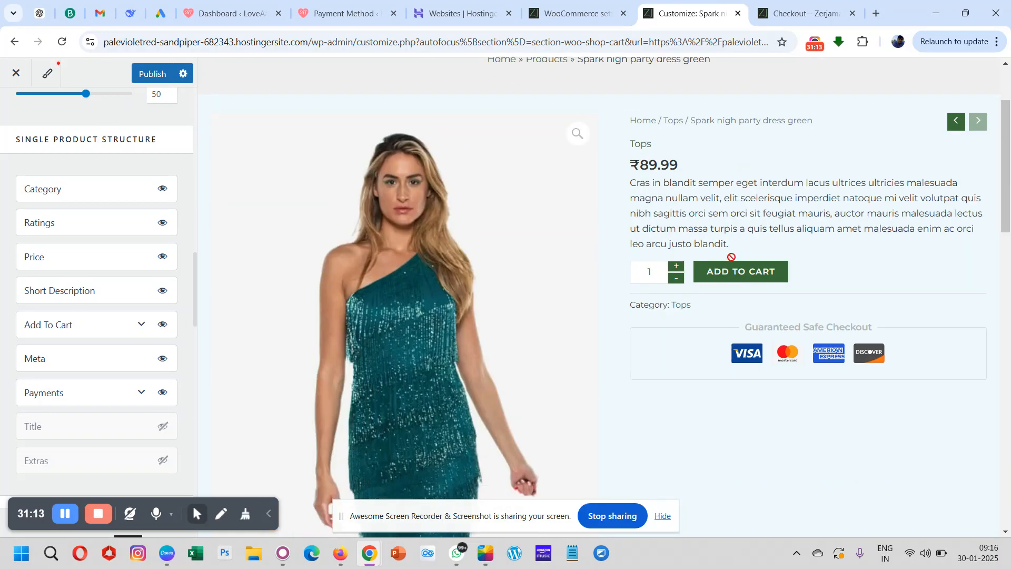
{"action": "scroll", "coordinate": [731, 253], "scroll_direction": "down", "scroll_amount": 2}
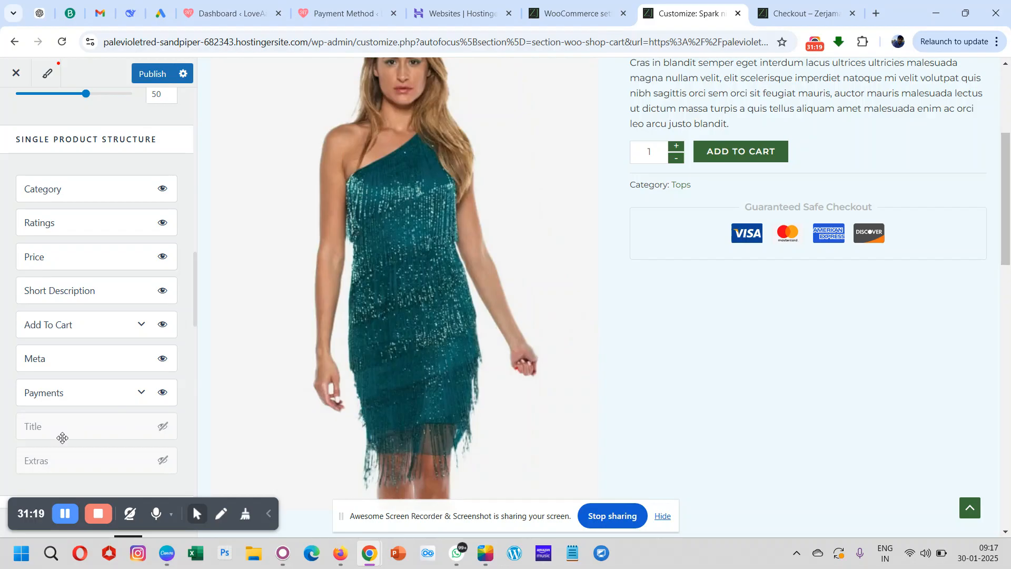
{"action": "scroll", "coordinate": [481, 217], "scroll_direction": "up", "scroll_amount": 4}
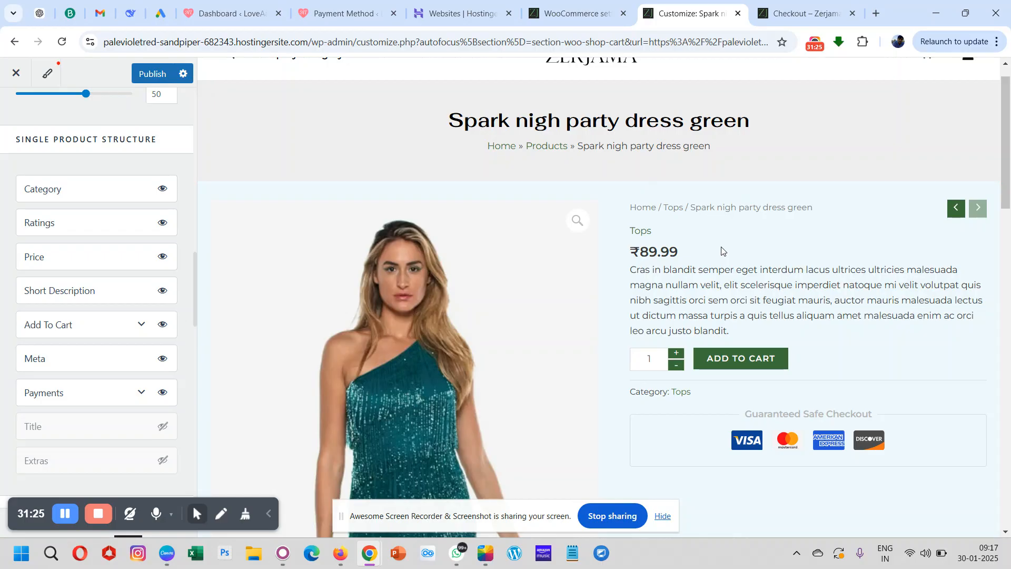
- Enable the "& Free Shipping" shipping text beside the product price
{"action": "scroll", "coordinate": [721, 250], "scroll_direction": "down", "scroll_amount": 3}
{"action": "scroll", "coordinate": [122, 321], "scroll_direction": "down", "scroll_amount": 5}
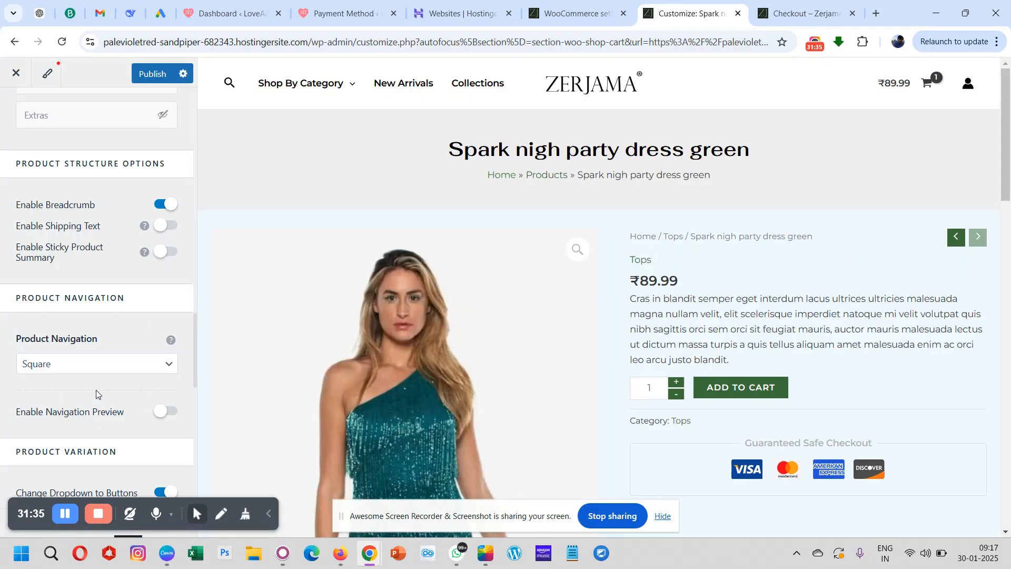
{"action": "scroll", "coordinate": [96, 390], "scroll_direction": "down", "scroll_amount": 2}
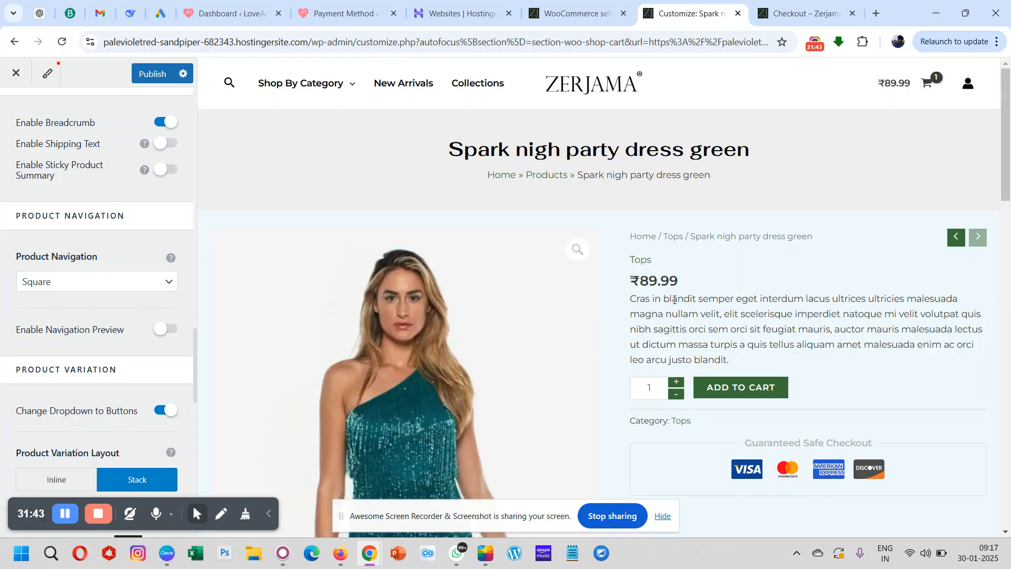
{"action": "left_click", "coordinate": [165, 147]}
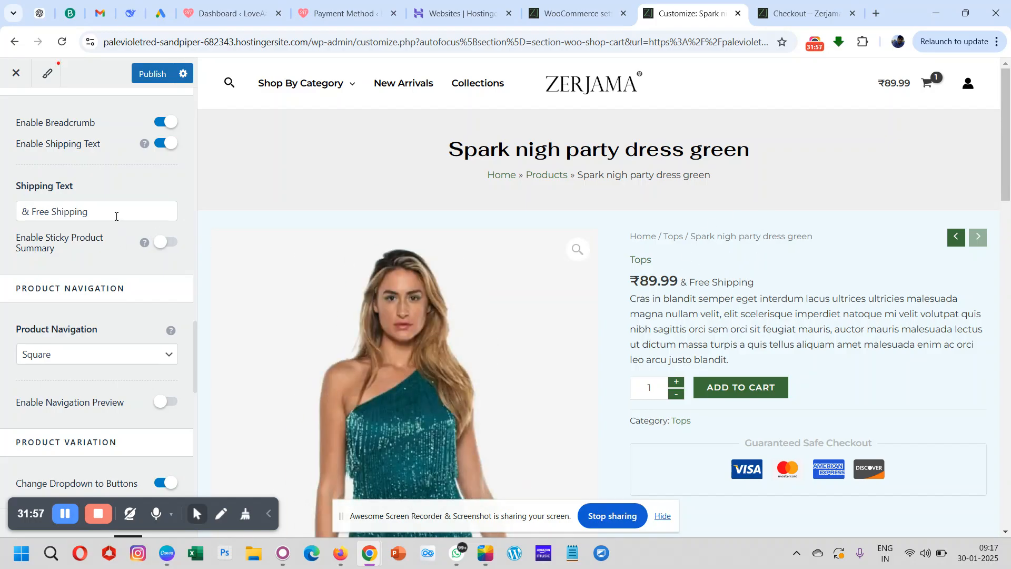
{"action": "left_click", "coordinate": [170, 146]}
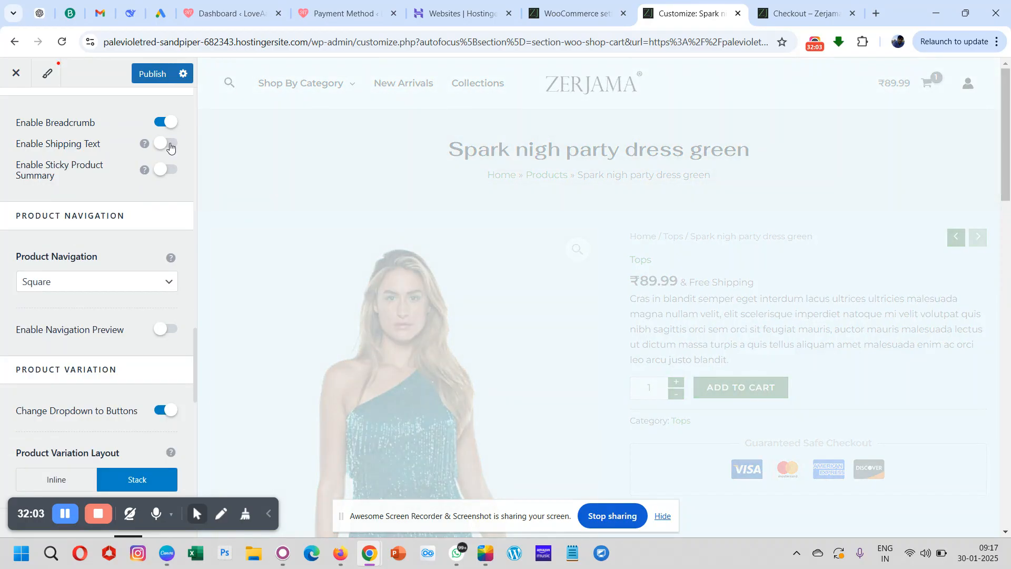
{"action": "left_click", "coordinate": [169, 143]}
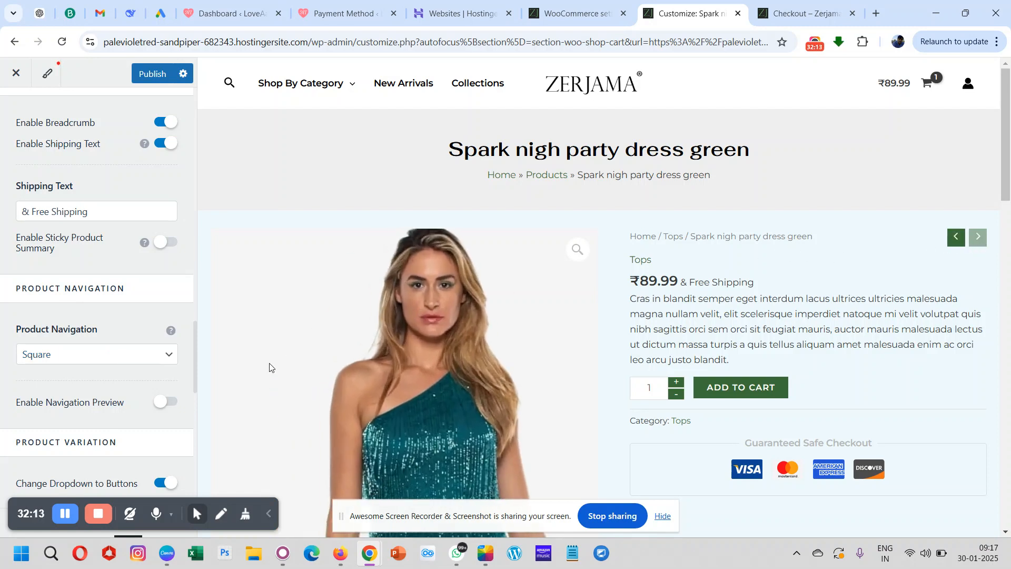
- Examine the product navigation, variation, description and related products settings alongside the matching sections of the product page preview
{"action": "scroll", "coordinate": [176, 359], "scroll_direction": "down", "scroll_amount": 2}
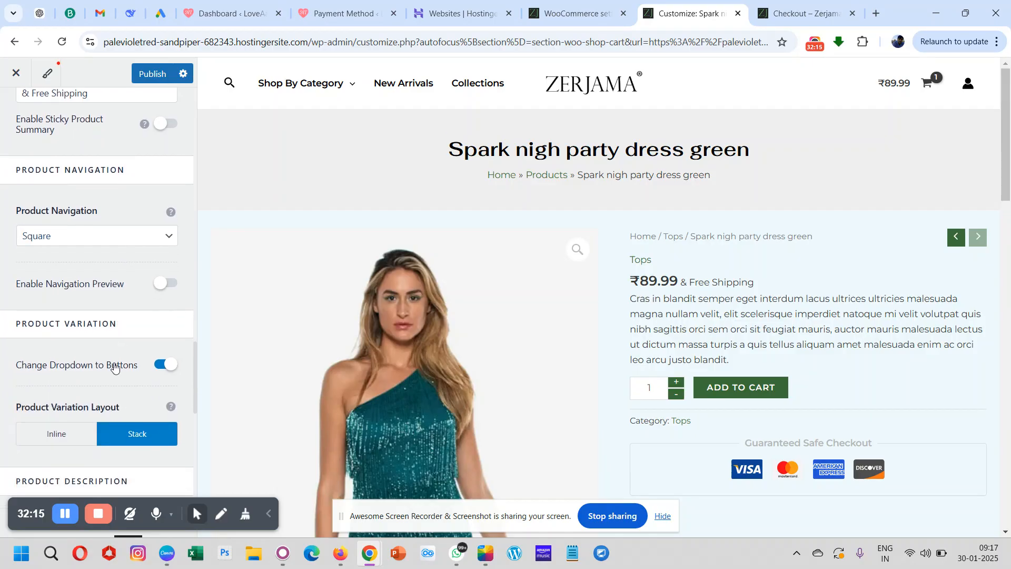
{"action": "scroll", "coordinate": [115, 367], "scroll_direction": "down", "scroll_amount": 2}
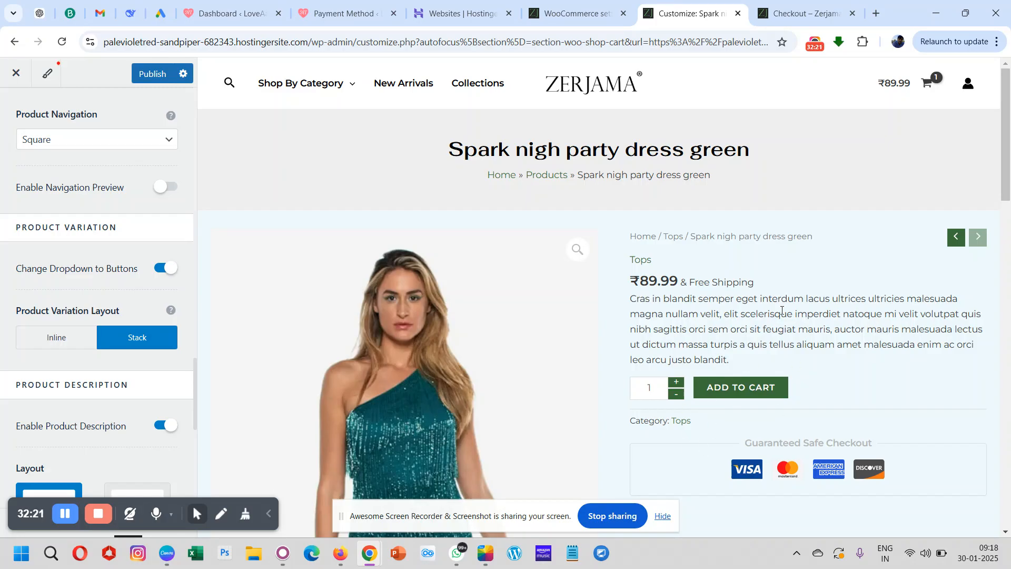
{"action": "scroll", "coordinate": [109, 342], "scroll_direction": "down", "scroll_amount": 3}
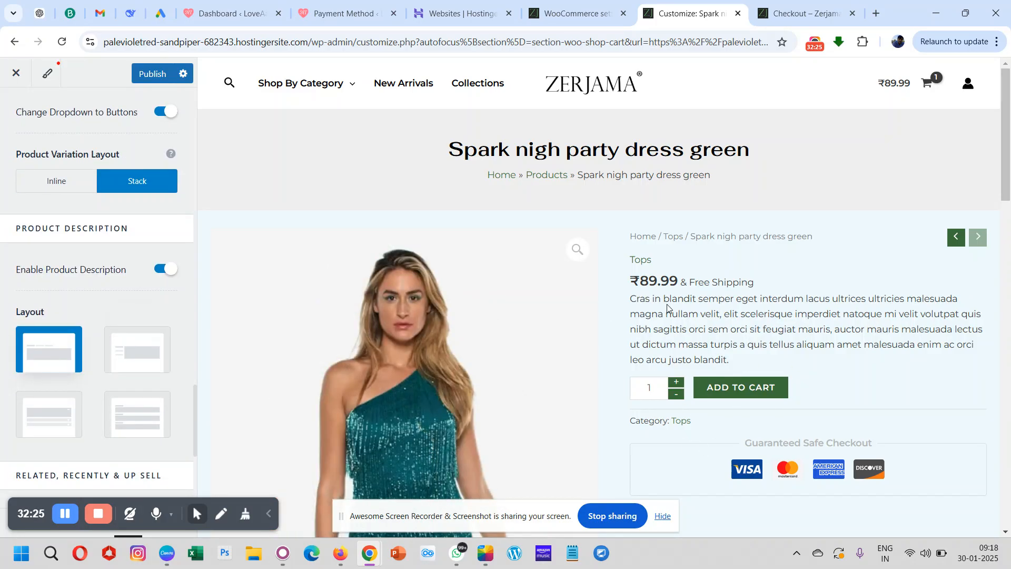
{"action": "scroll", "coordinate": [668, 309], "scroll_direction": "down", "scroll_amount": 7}
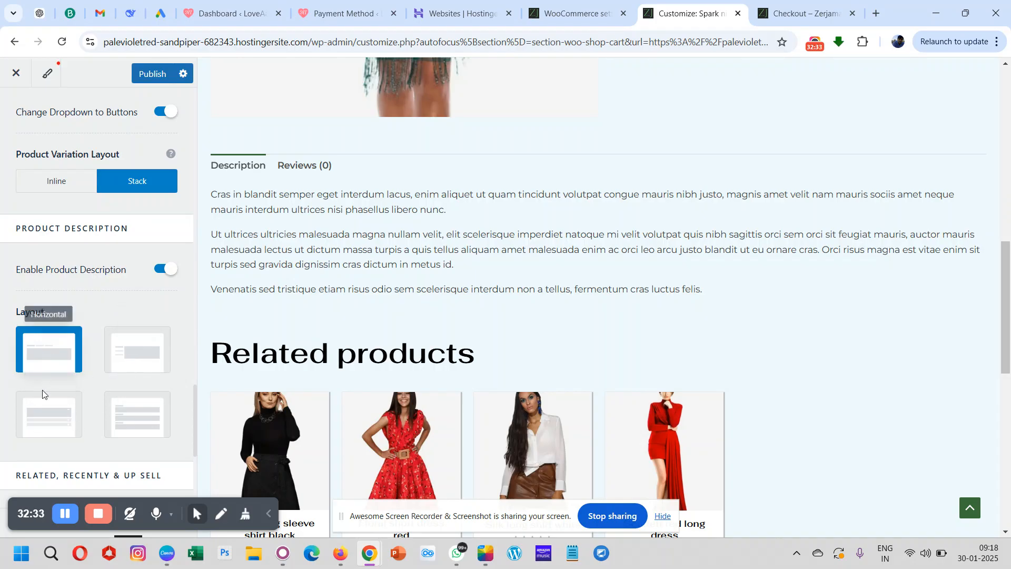
{"action": "scroll", "coordinate": [74, 387], "scroll_direction": "down", "scroll_amount": 2}
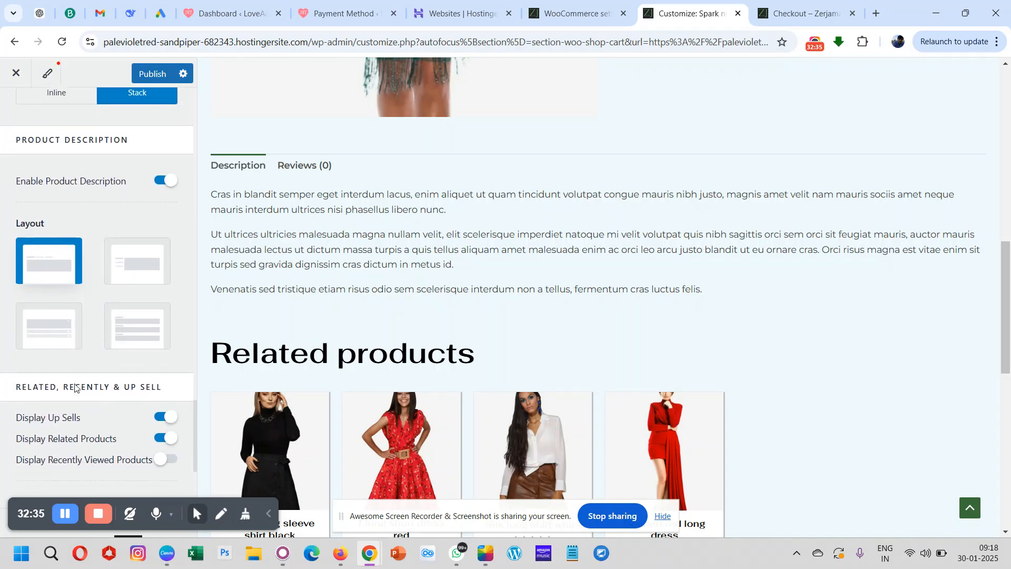
{"action": "scroll", "coordinate": [75, 387], "scroll_direction": "down", "scroll_amount": 2}
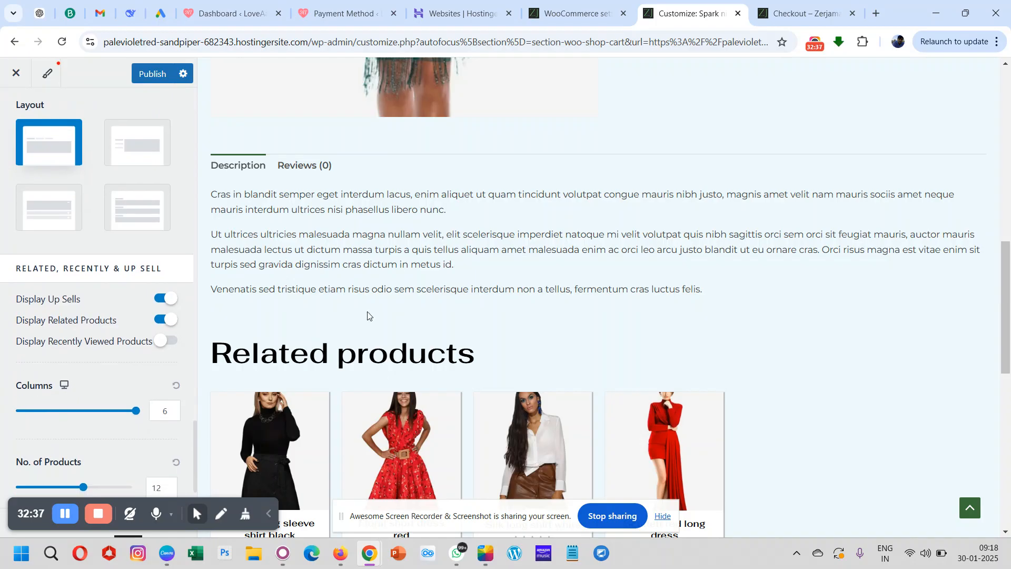
{"action": "scroll", "coordinate": [286, 345], "scroll_direction": "down", "scroll_amount": 5}
{"action": "scroll", "coordinate": [286, 346], "scroll_direction": "up", "scroll_amount": 1}
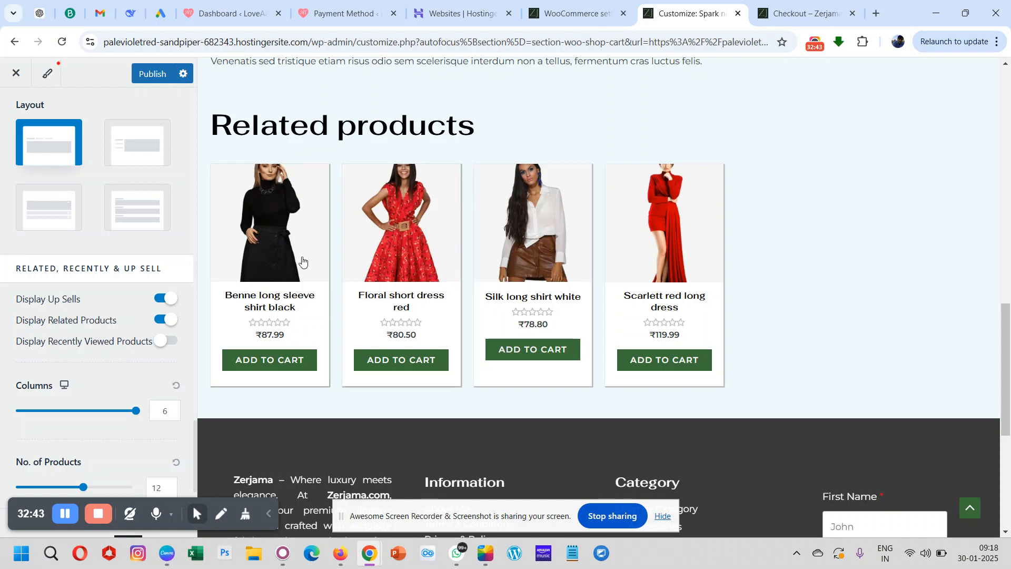
- Enable the display of recently viewed products and publish the Single Product changes
{"action": "left_click", "coordinate": [157, 343]}
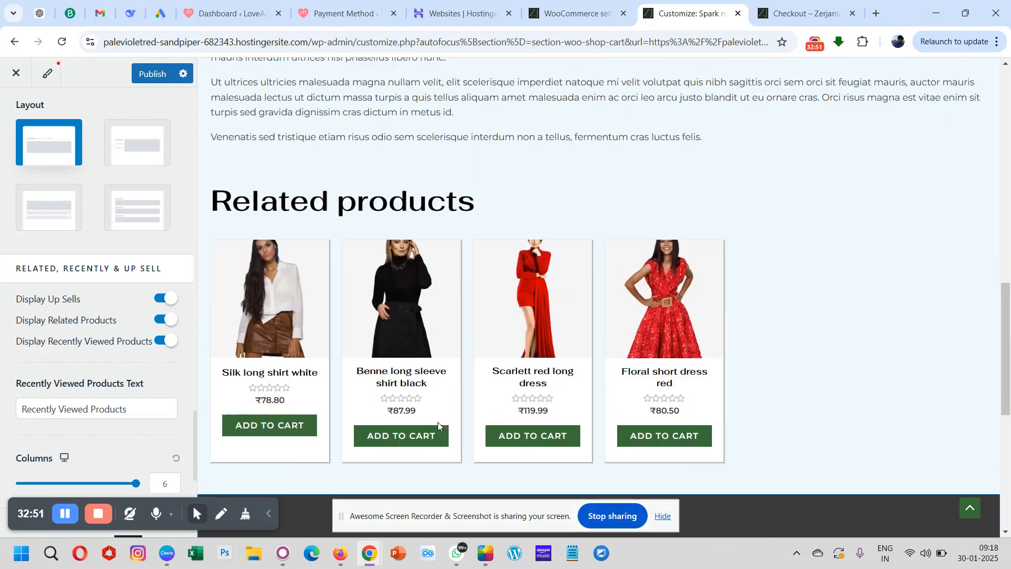
{"action": "scroll", "coordinate": [108, 405], "scroll_direction": "down", "scroll_amount": 2}
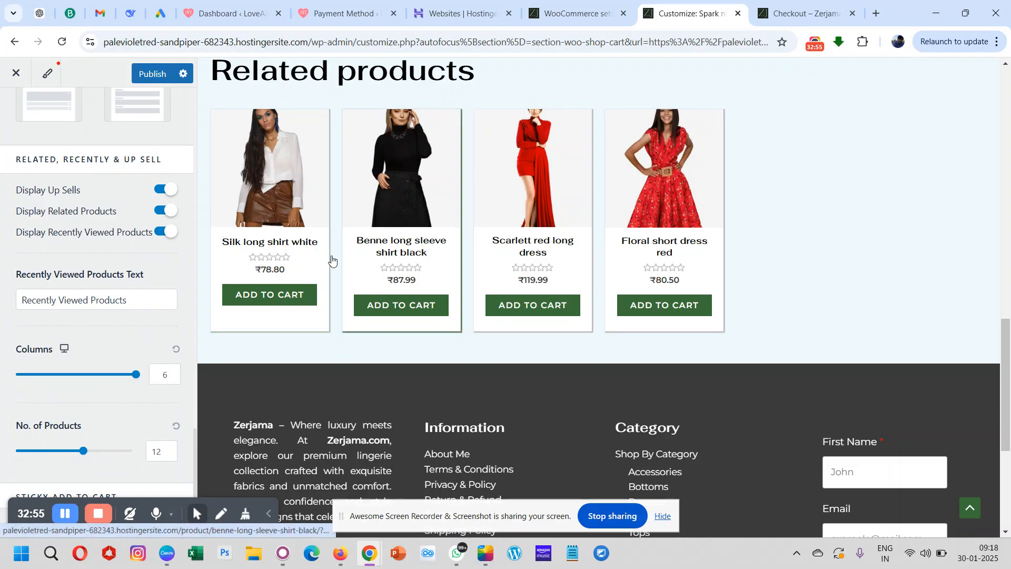
{"action": "scroll", "coordinate": [118, 412], "scroll_direction": "down", "scroll_amount": 1}
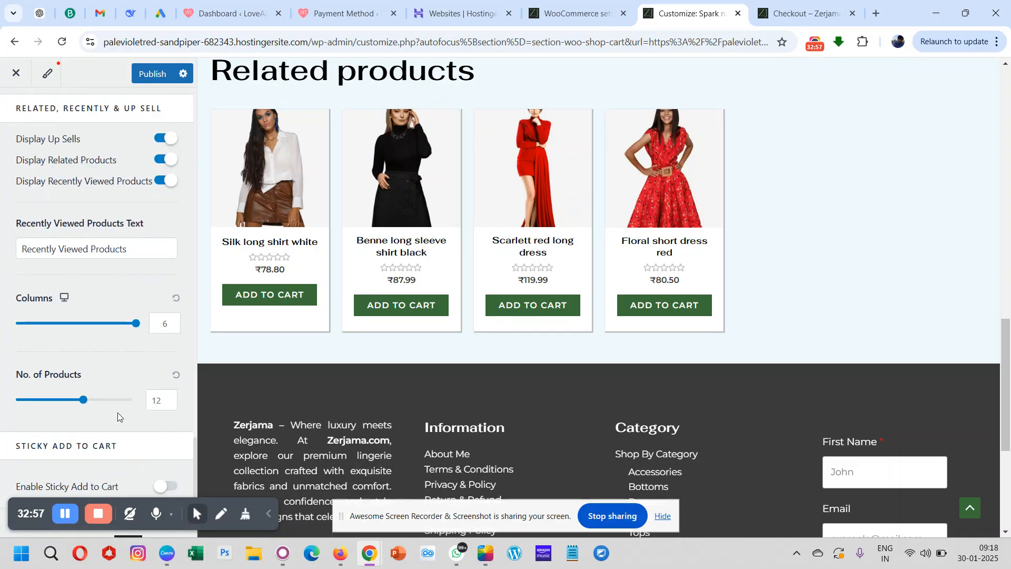
{"action": "scroll", "coordinate": [118, 412], "scroll_direction": "up", "scroll_amount": 15}
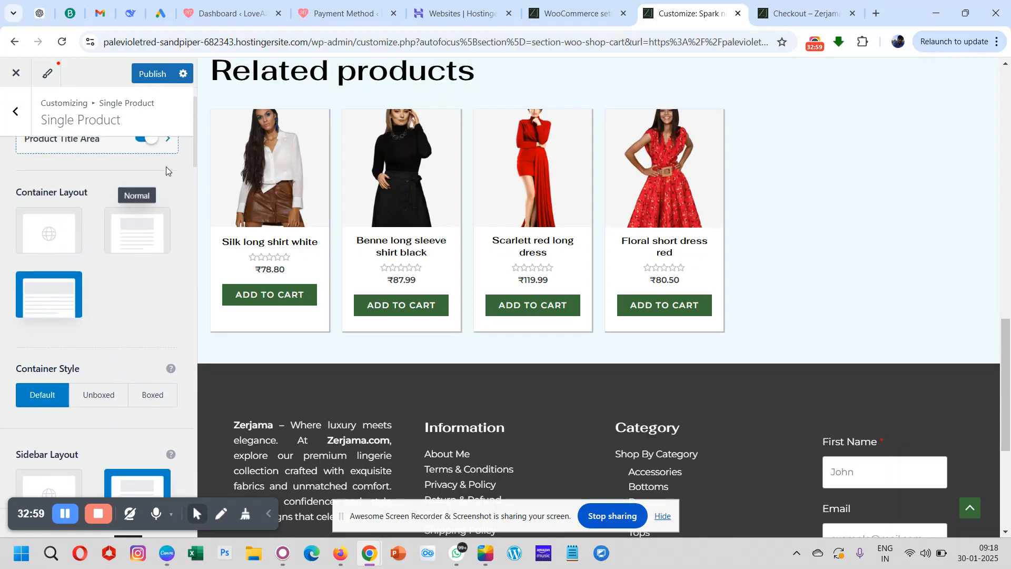
{"action": "left_click", "coordinate": [146, 82]}
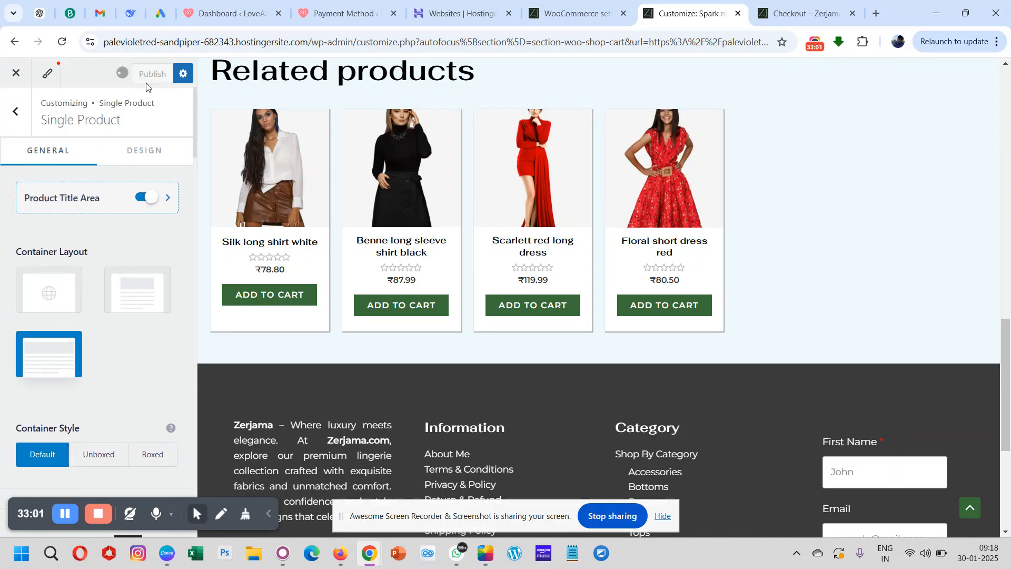
- Return from the Single Product settings to the Customizer's main section list and review the available sections
{"action": "left_click", "coordinate": [19, 117]}
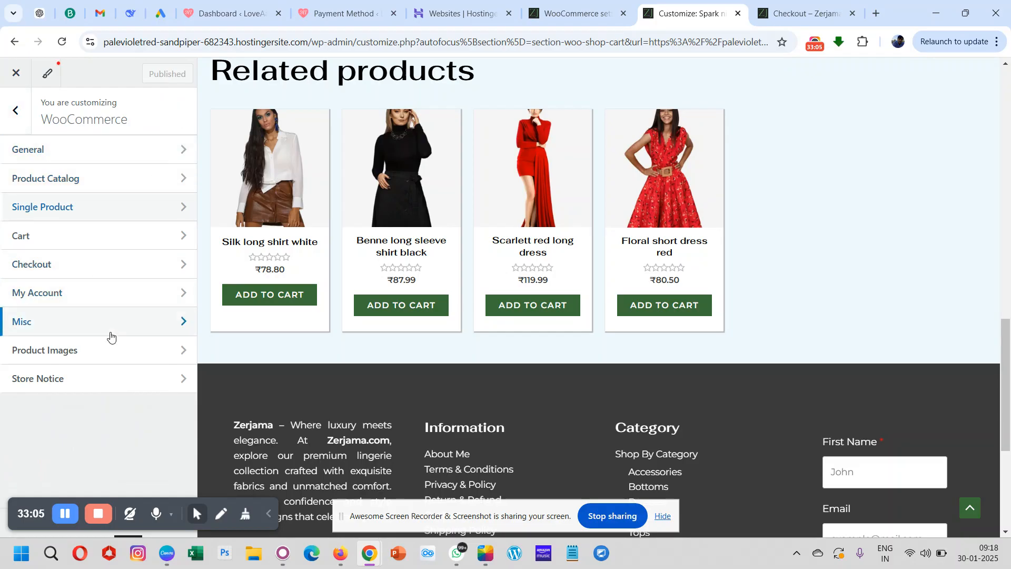
{"action": "scroll", "coordinate": [410, 158], "scroll_direction": "up", "scroll_amount": 15}
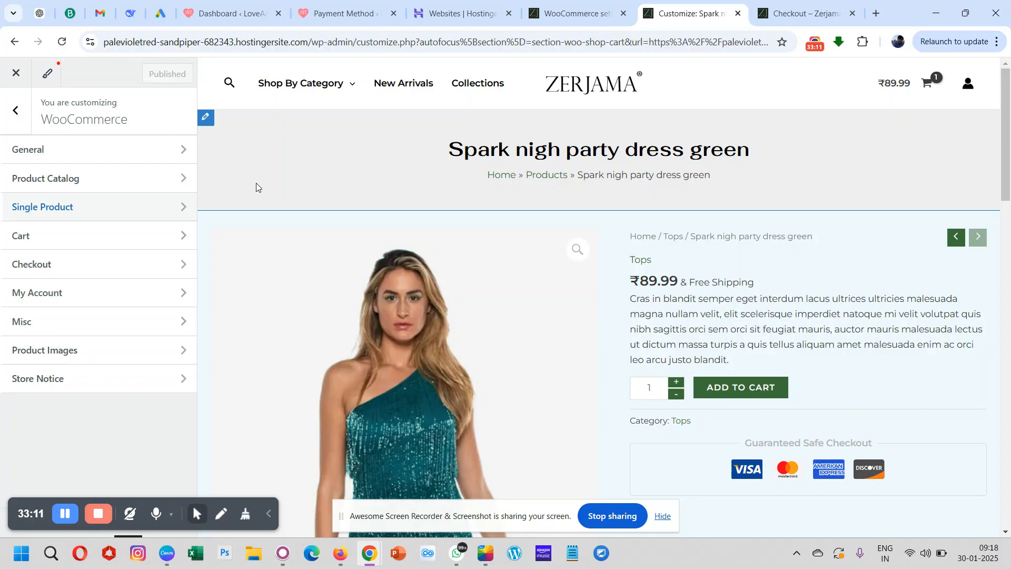
{"action": "left_click", "coordinate": [10, 127]}
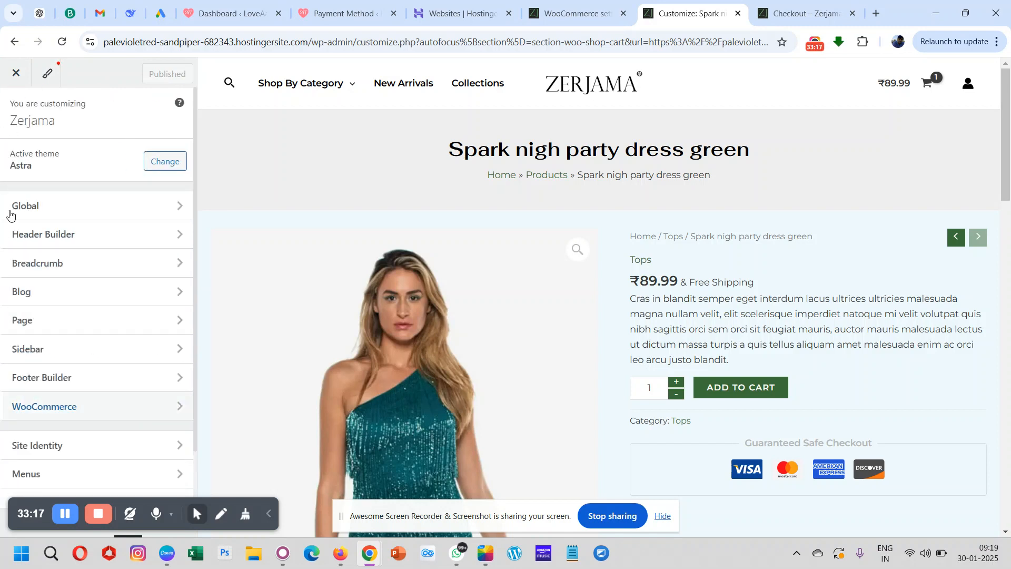
{"action": "scroll", "coordinate": [75, 345], "scroll_direction": "down", "scroll_amount": 2}
{"action": "scroll", "coordinate": [75, 345], "scroll_direction": "up", "scroll_amount": 2}
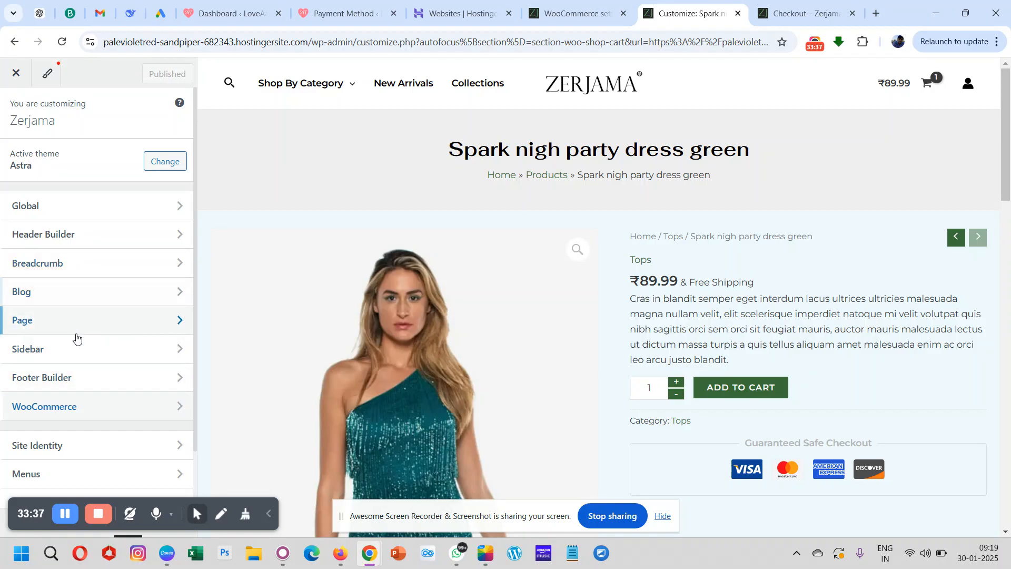
{"action": "scroll", "coordinate": [76, 341], "scroll_direction": "down", "scroll_amount": 1}
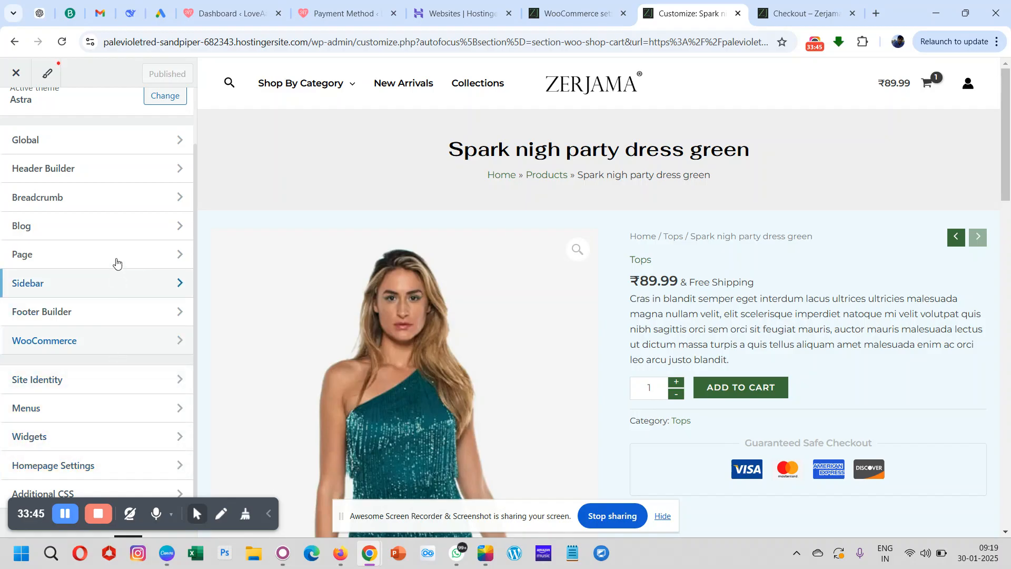
{"action": "scroll", "coordinate": [111, 307], "scroll_direction": "up", "scroll_amount": 2}
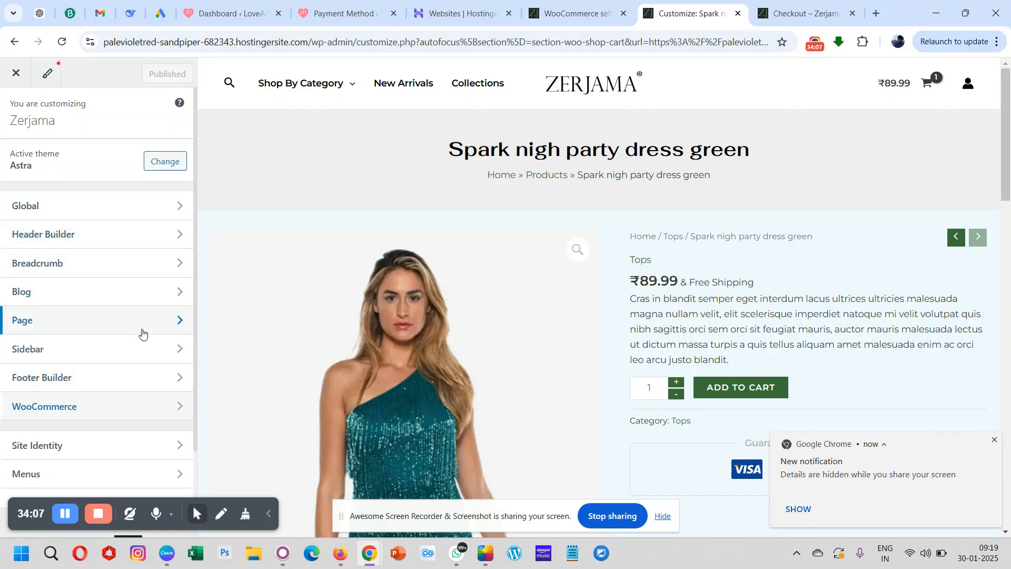
{"action": "scroll", "coordinate": [141, 333], "scroll_direction": "down", "scroll_amount": 1}
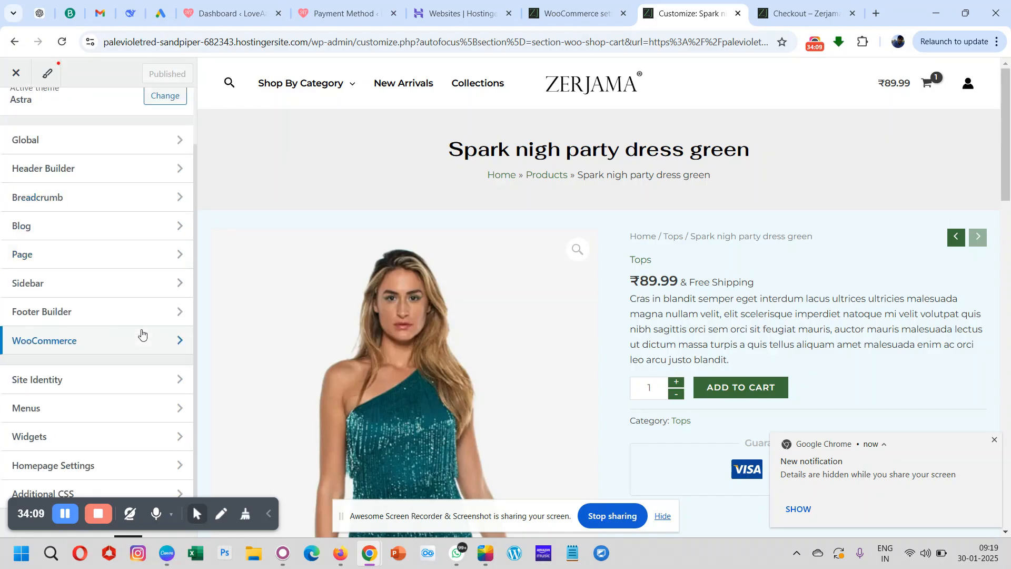